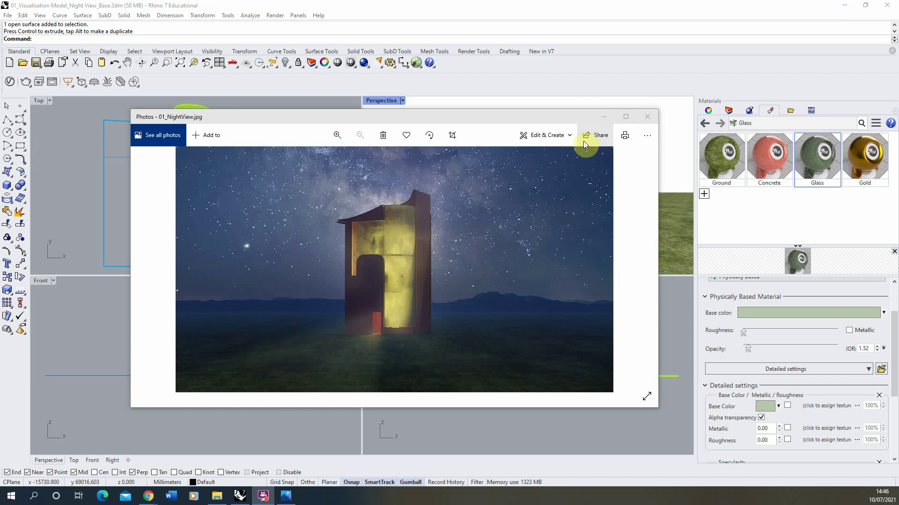
Step: Put the night view reference image away and render a preview of the perspective view
click(604, 116)
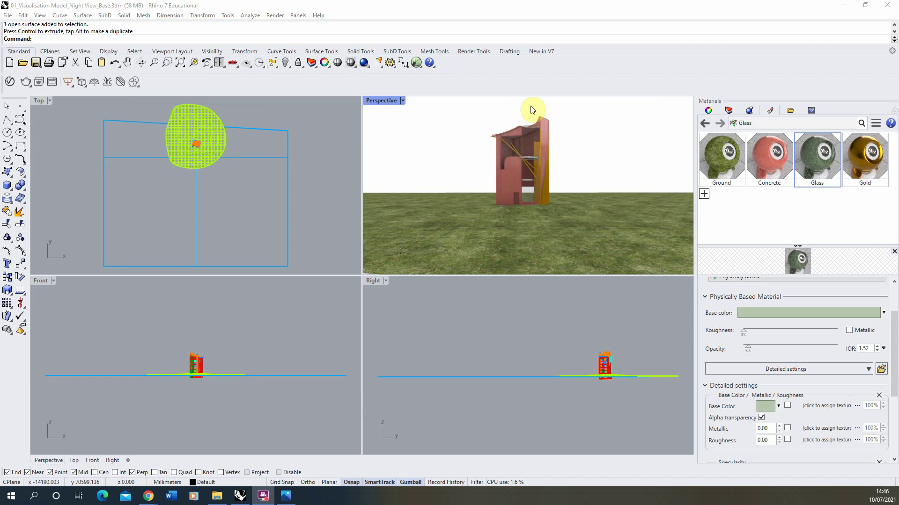
click(276, 15)
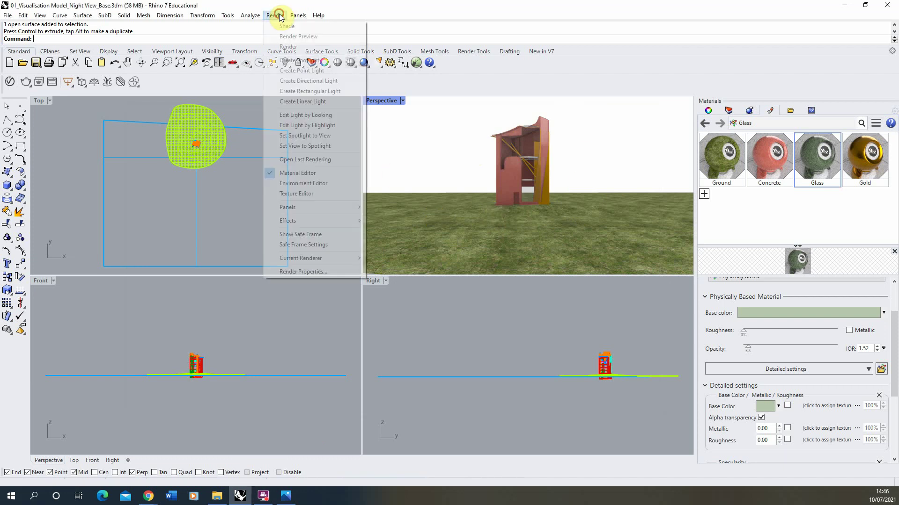
click(299, 36)
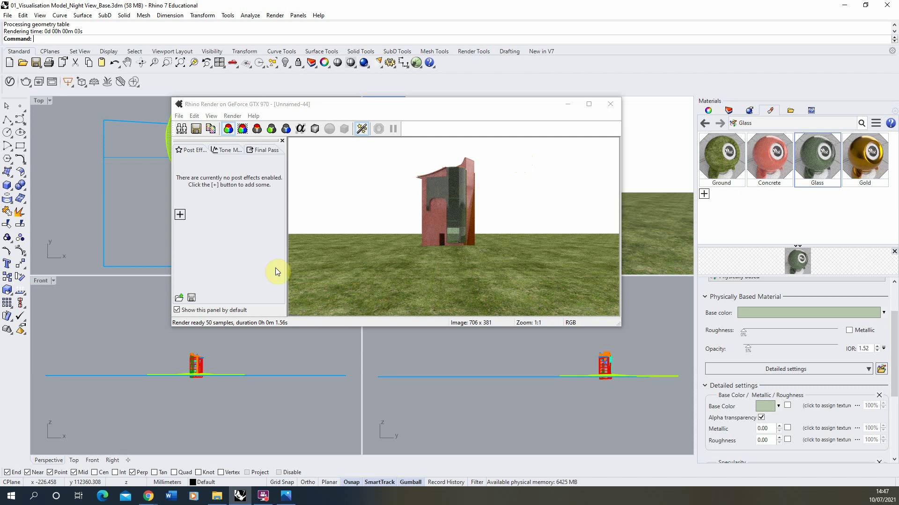
Step: Switch to the HDRI Haven site in Chrome and browse the HDRIs in the Night category
click(148, 497)
click(209, 441)
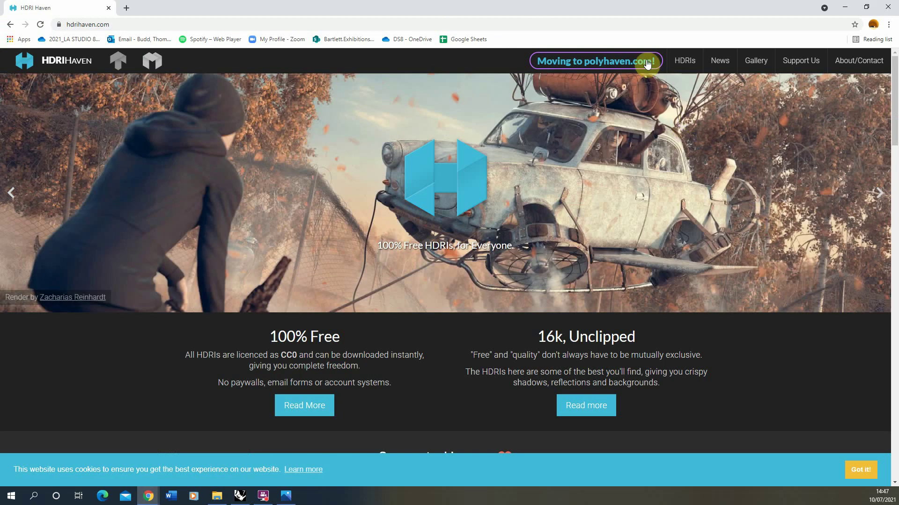
click(684, 61)
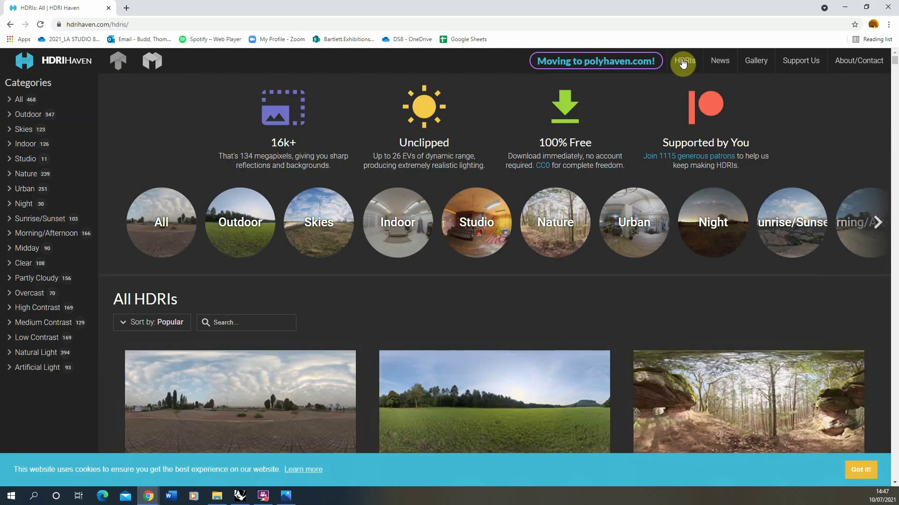
click(683, 62)
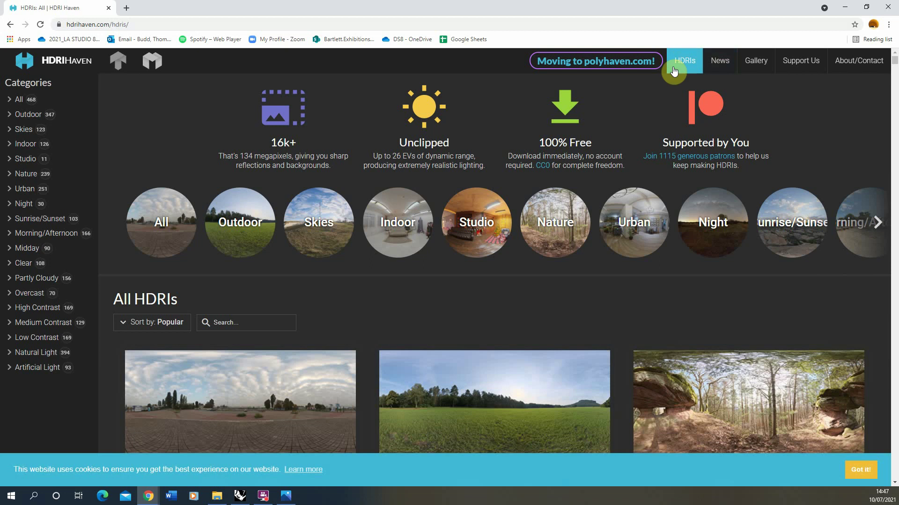
click(712, 212)
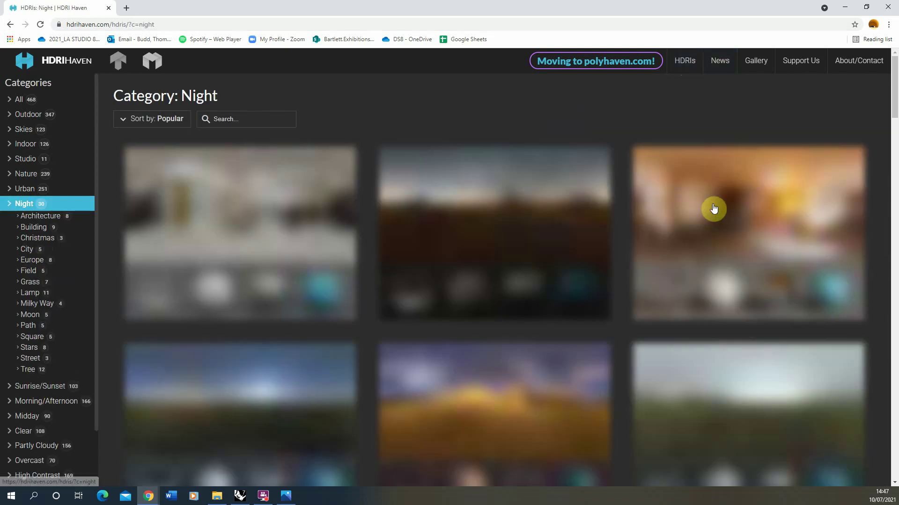
Step: Examine the download resolutions offered for the Kloppenheim 02 night HDRI, then return to Rhino
scroll(379, 215, down, 2)
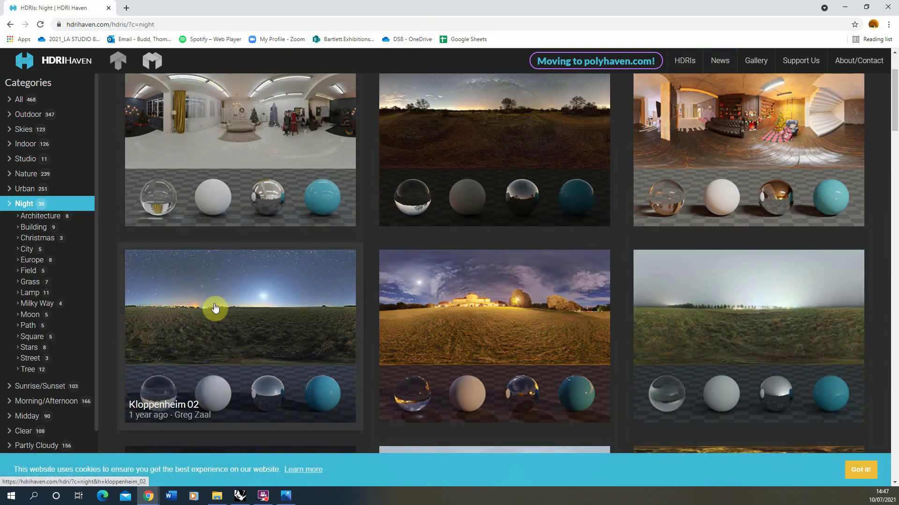
click(247, 312)
scroll(382, 286, down, 7)
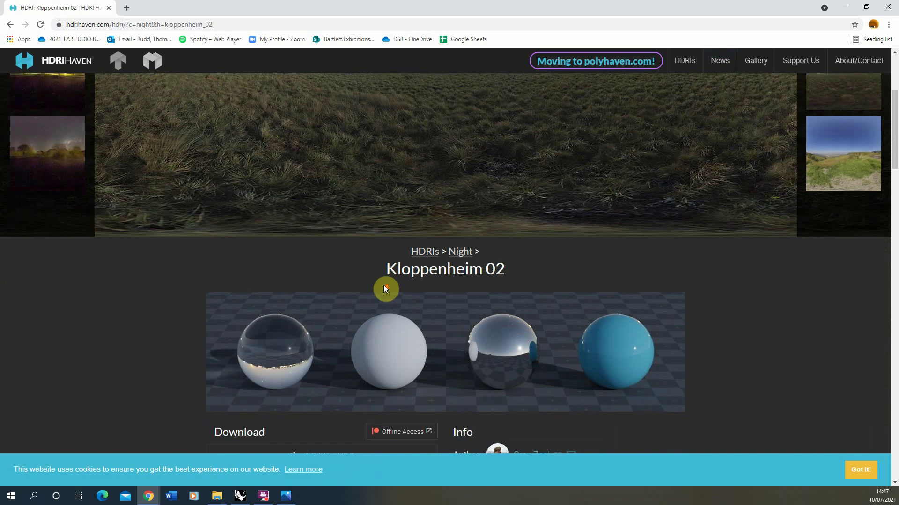
scroll(387, 289, down, 2)
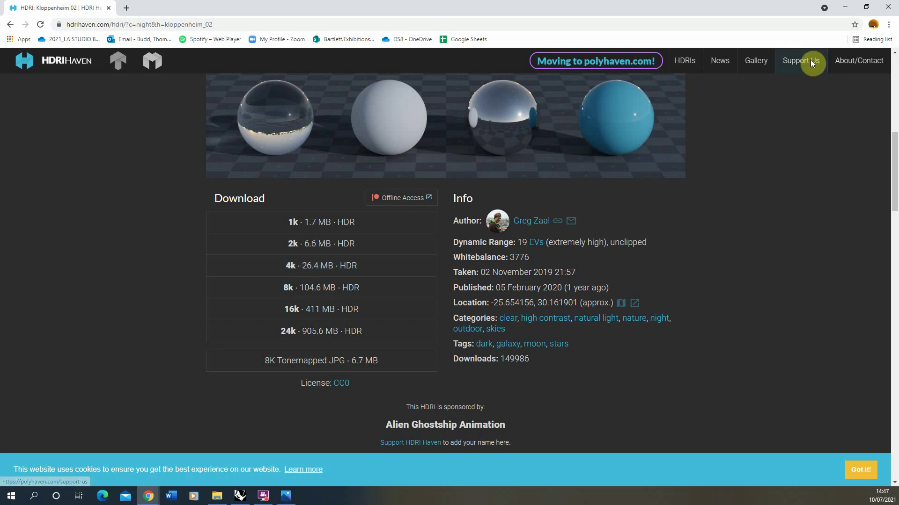
click(845, 7)
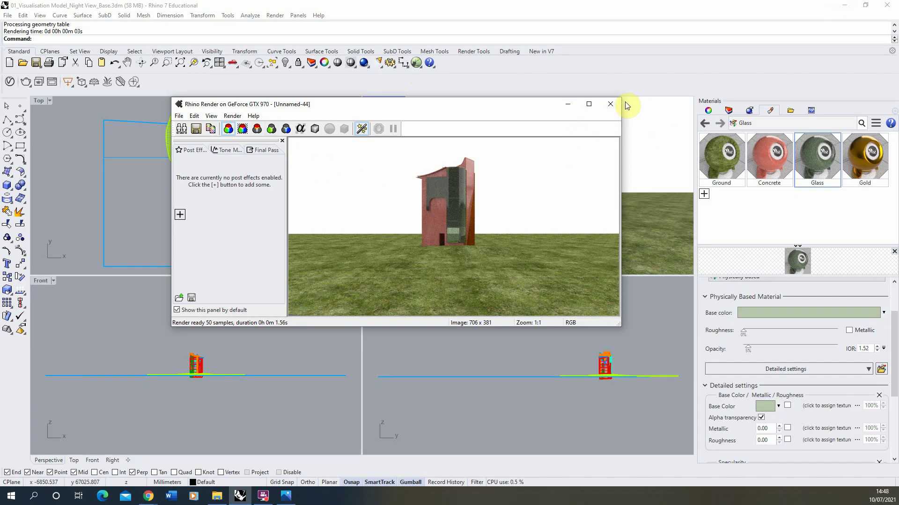
Step: Close the preview render and choose Rhino Render as the current renderer in the document's render properties
click(610, 104)
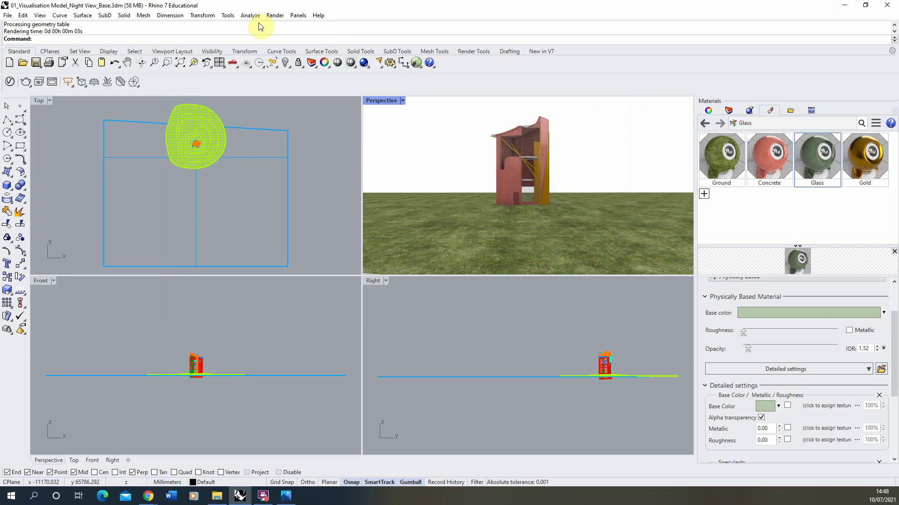
click(274, 17)
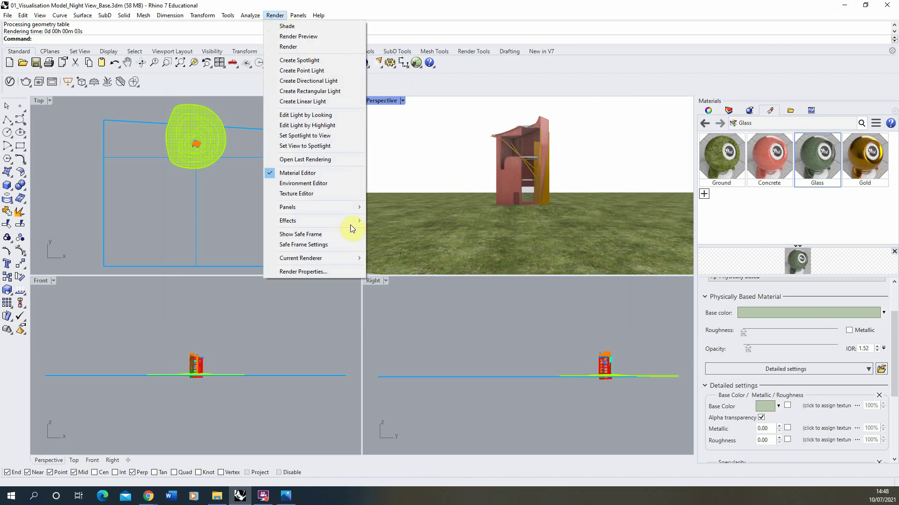
click(314, 273)
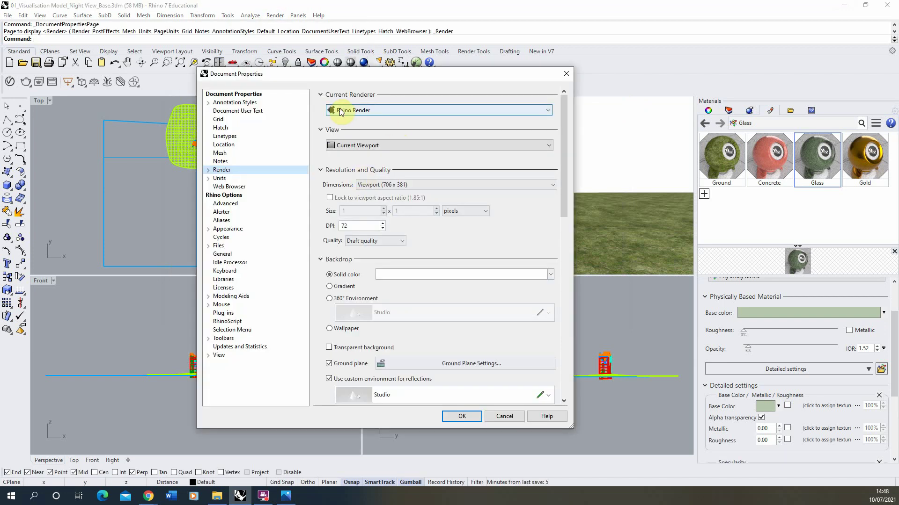
click(352, 111)
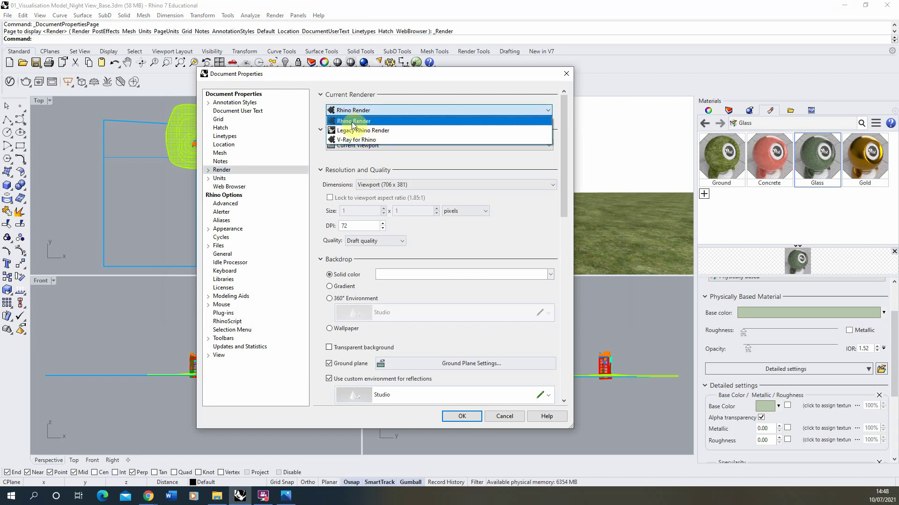
click(368, 123)
Step: Load the kloppenheim_02_2k HDR file as the background image of the Studio environment used for skylighting
drag(566, 178, 553, 251)
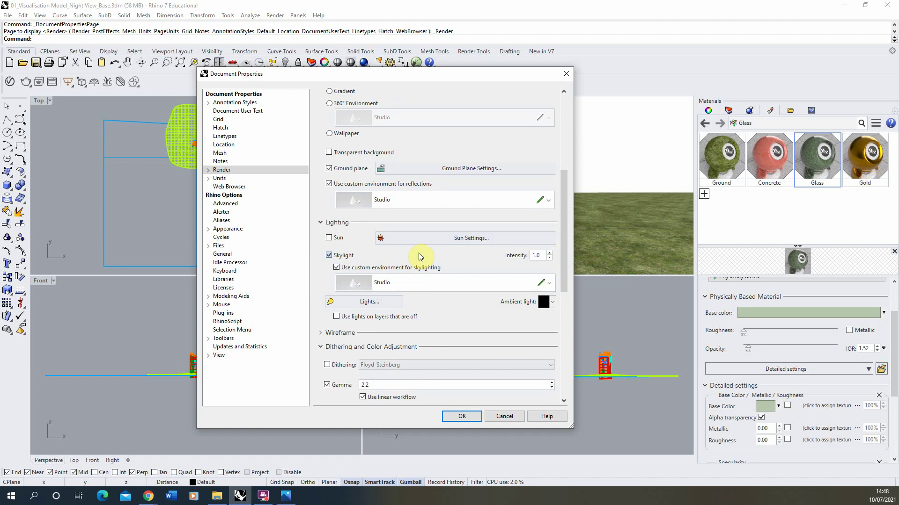
click(540, 284)
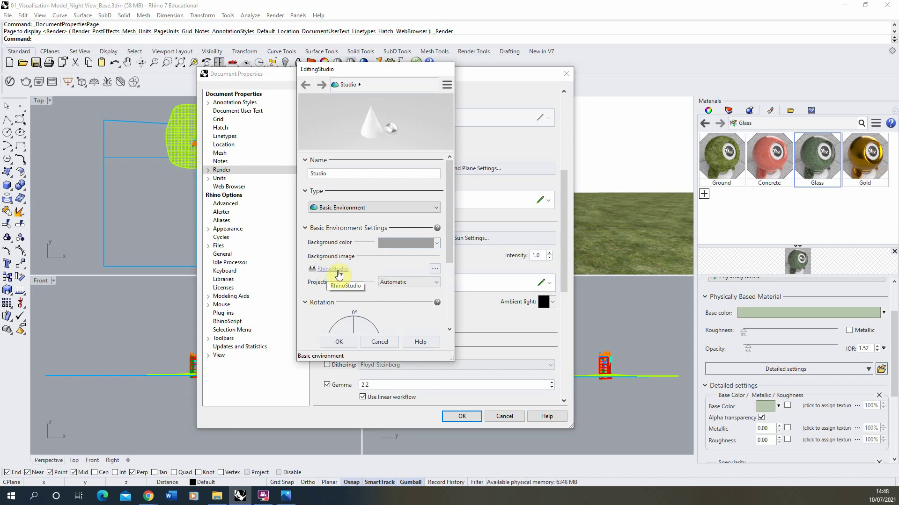
click(434, 269)
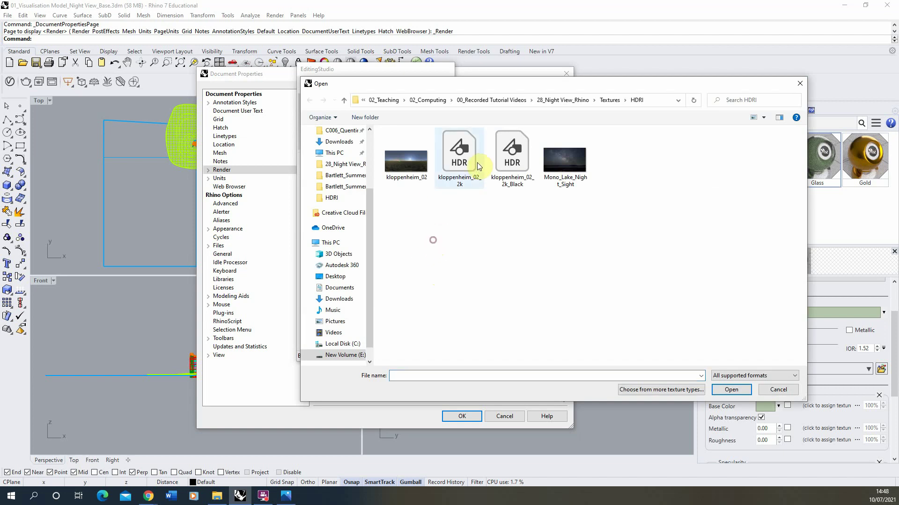
click(476, 162)
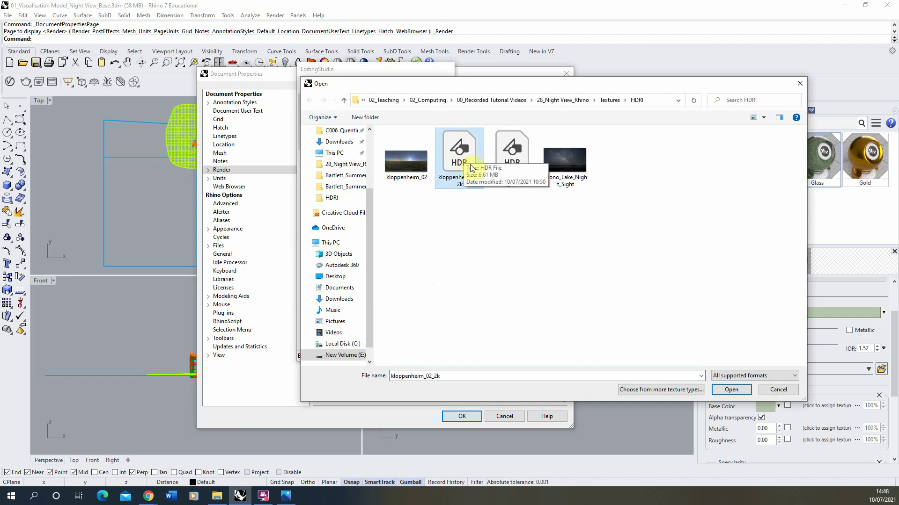
click(731, 389)
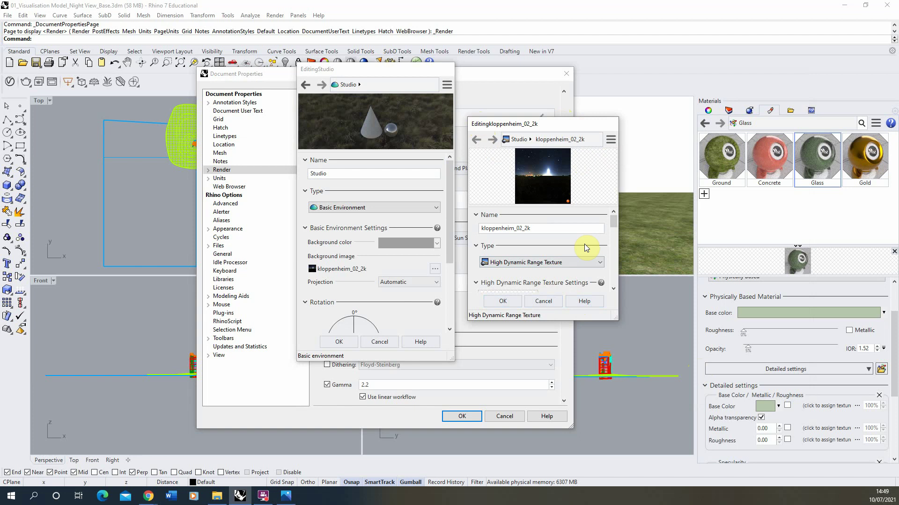
drag(616, 223, 612, 257)
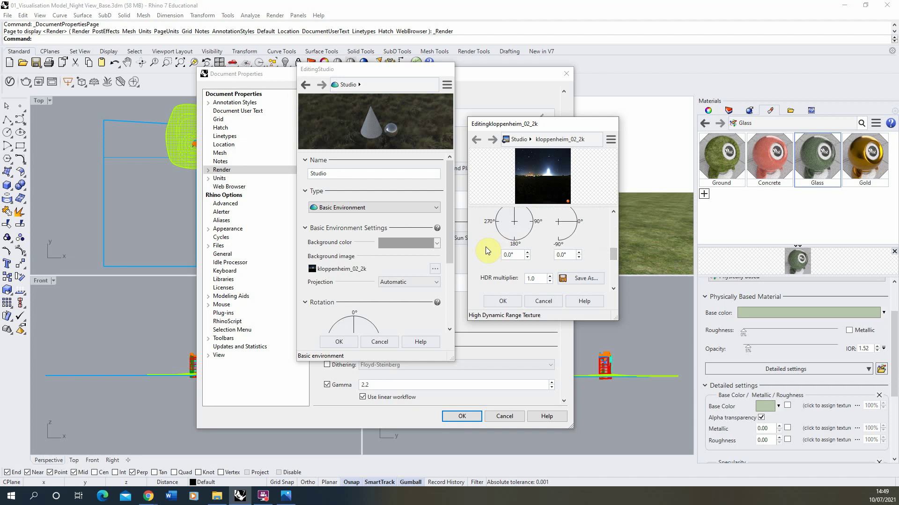
click(503, 302)
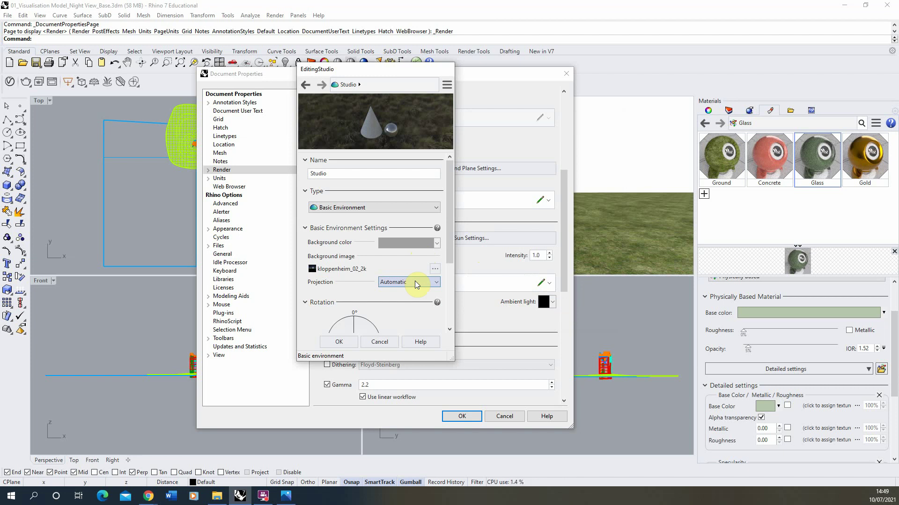
click(337, 343)
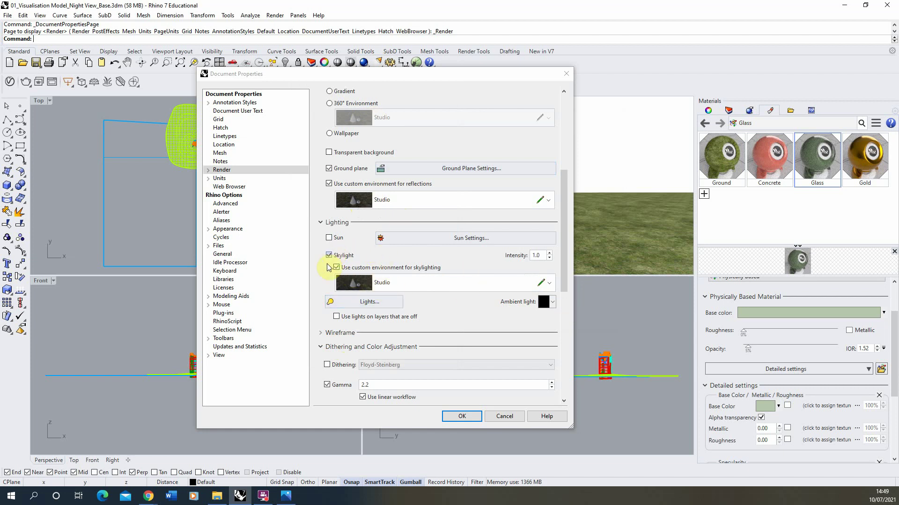
Step: Set the render backdrop to the 360° Studio environment, apply the properties and render a new preview
scroll(407, 281, up, 2)
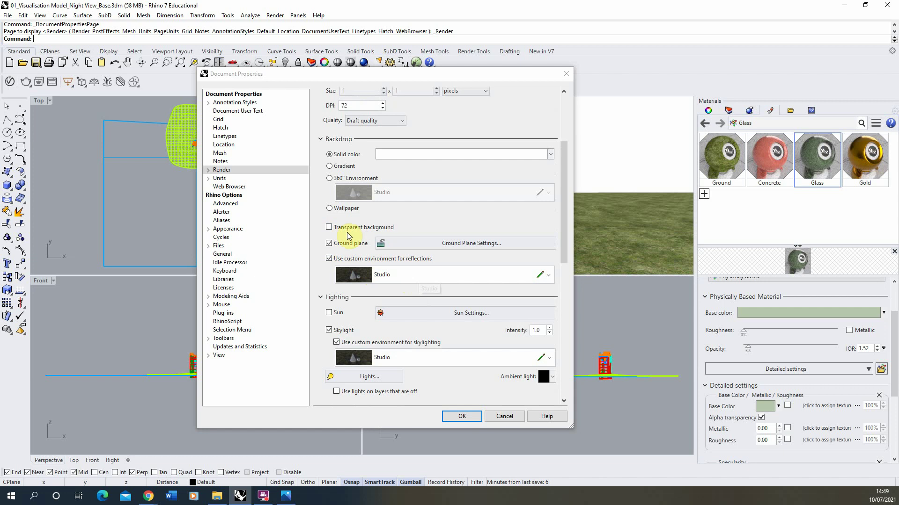
click(330, 178)
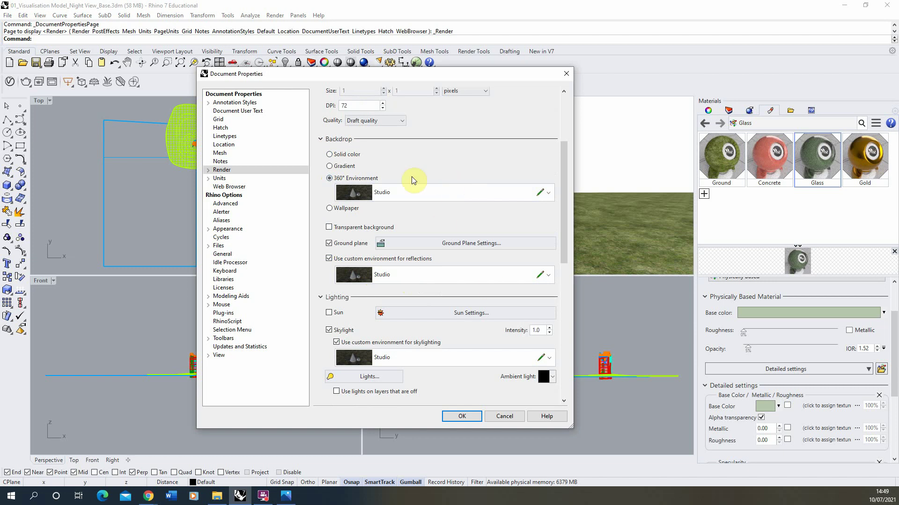
click(463, 417)
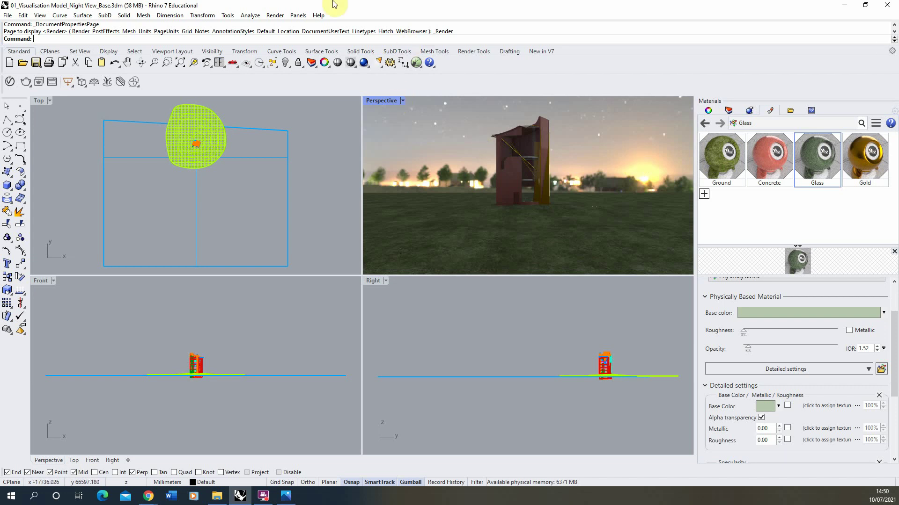
click(276, 15)
click(295, 34)
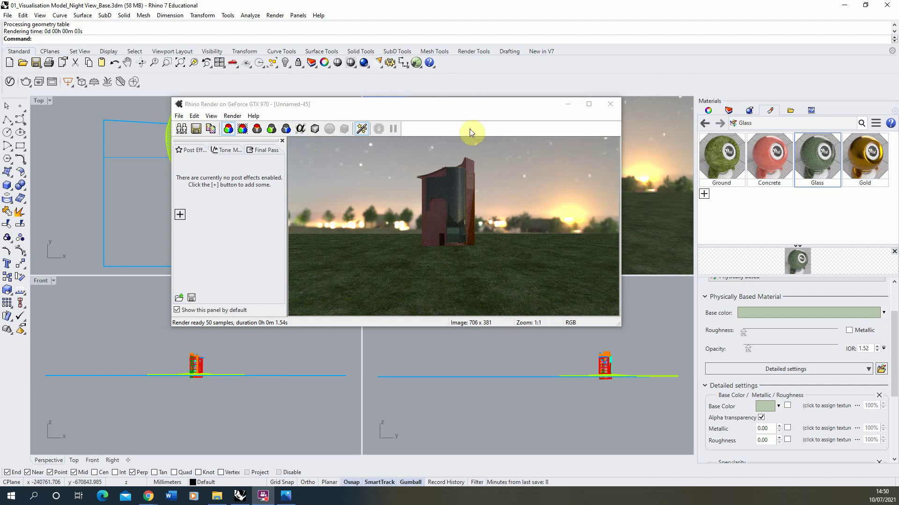
Step: View the Mono_Lake_Night_Sight image from the HDRI textures folder, then put the image, folder and render windows away
click(221, 500)
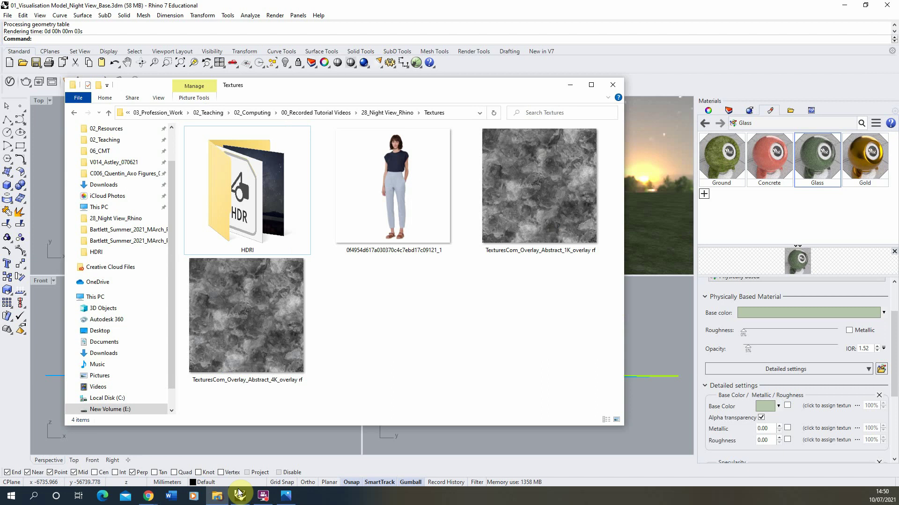
double_click(273, 198)
double_click(281, 342)
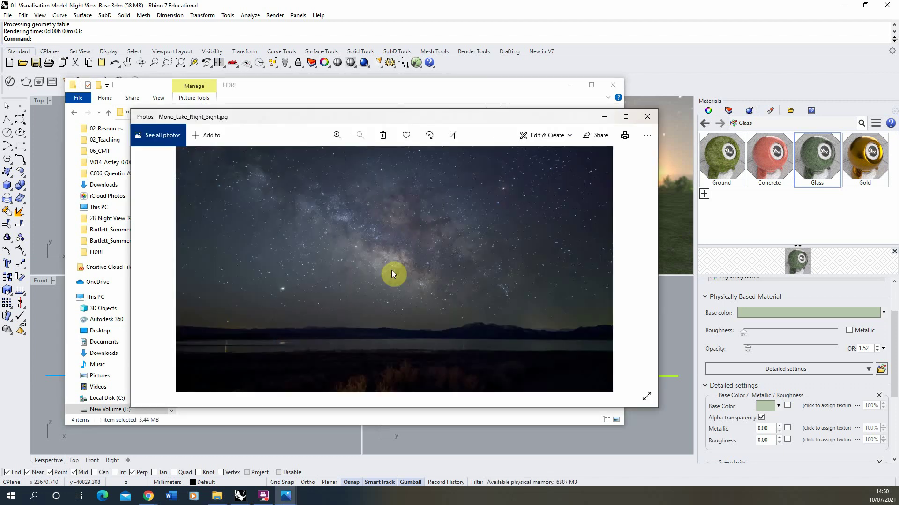
click(646, 116)
click(570, 84)
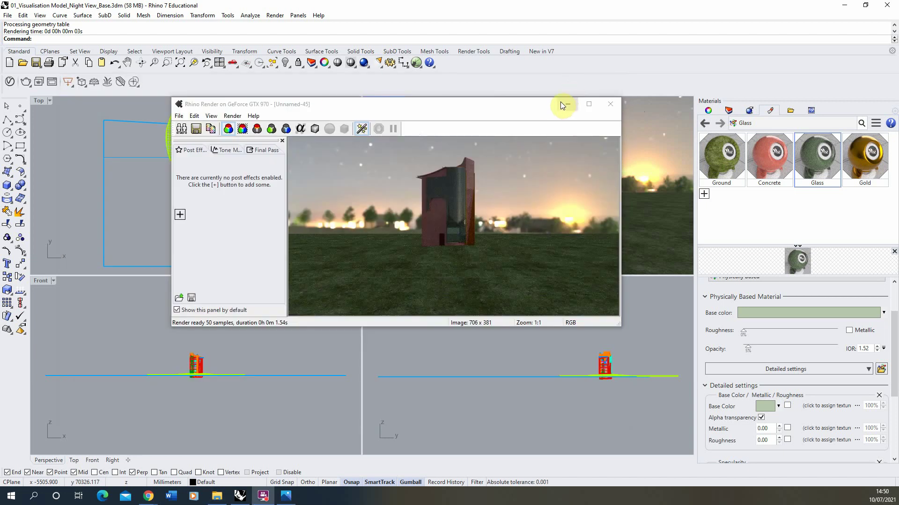
click(564, 104)
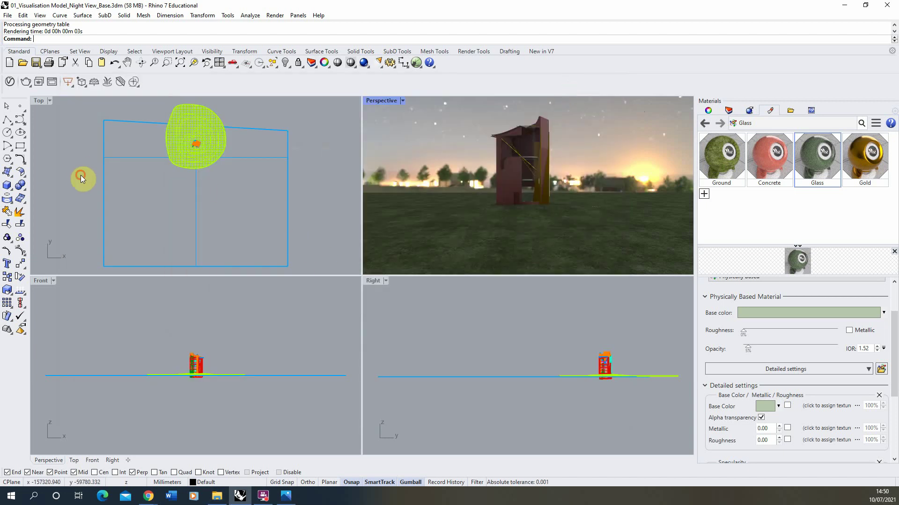
Step: Change the Top viewport to a Perspective view with the Shaded display mode
click(81, 175)
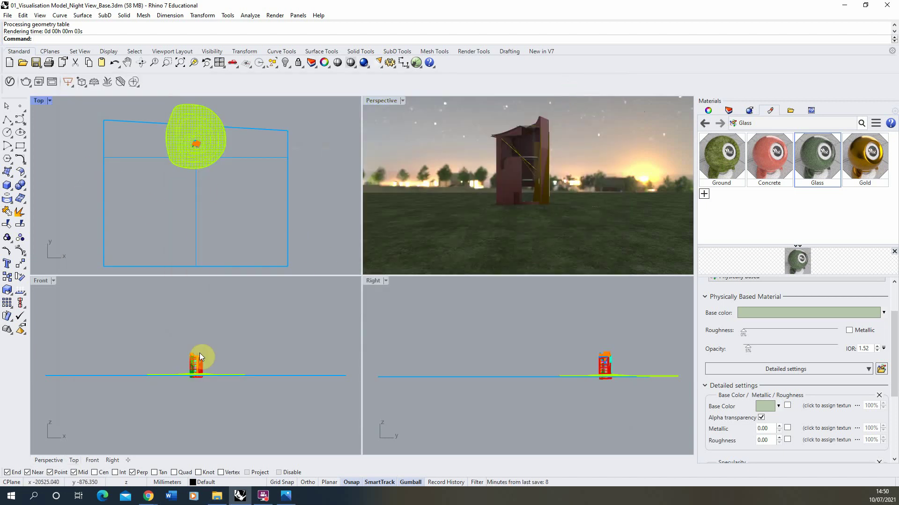
click(50, 100)
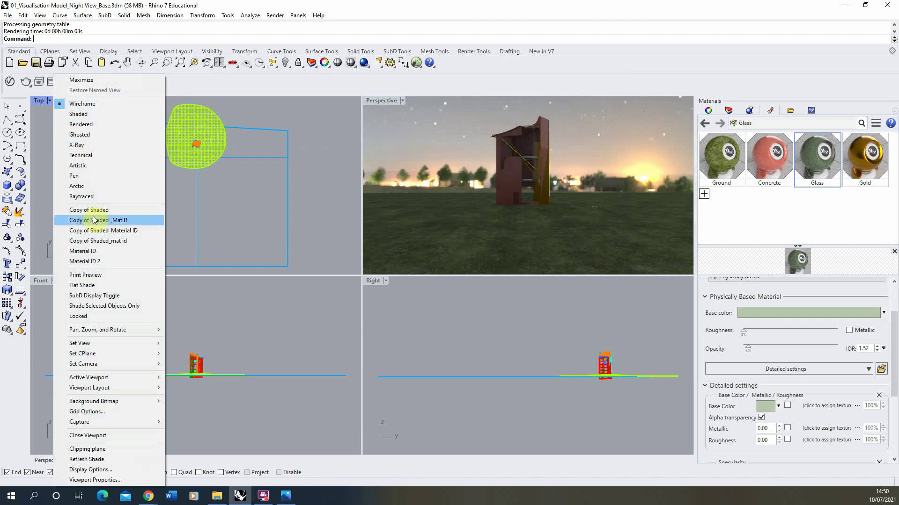
mouse_move(103, 343)
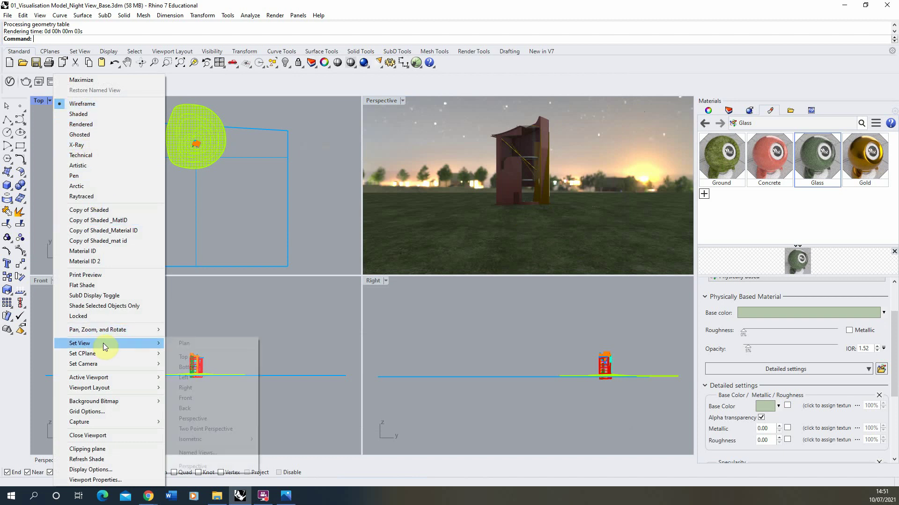
click(206, 418)
click(73, 101)
click(101, 113)
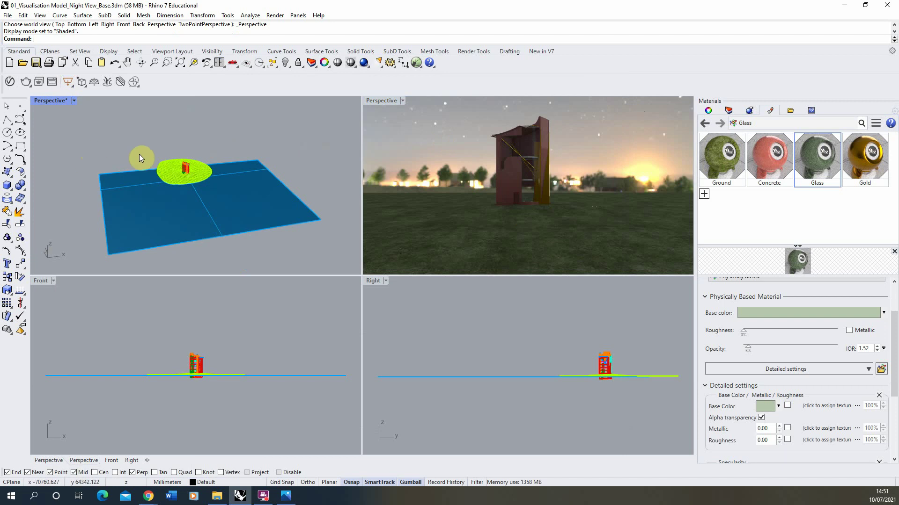
right_drag(139, 154, 190, 268)
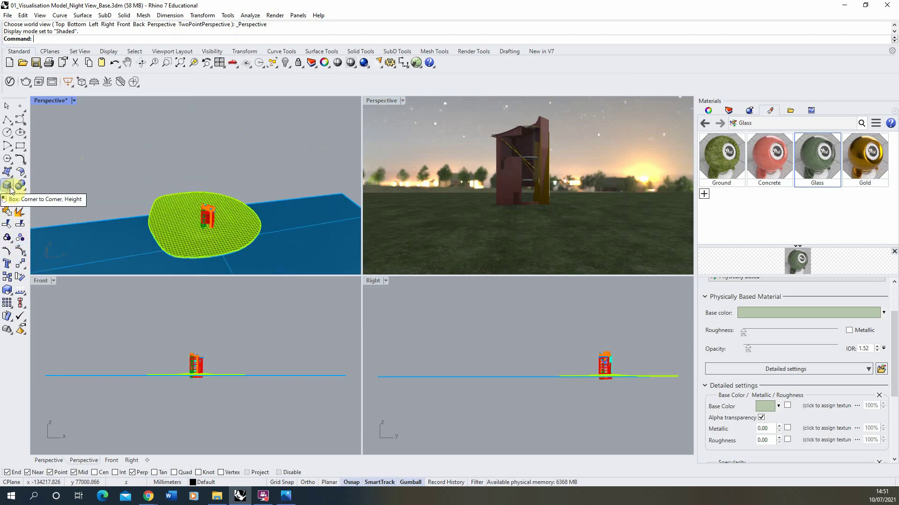
click(20, 198)
click(101, 183)
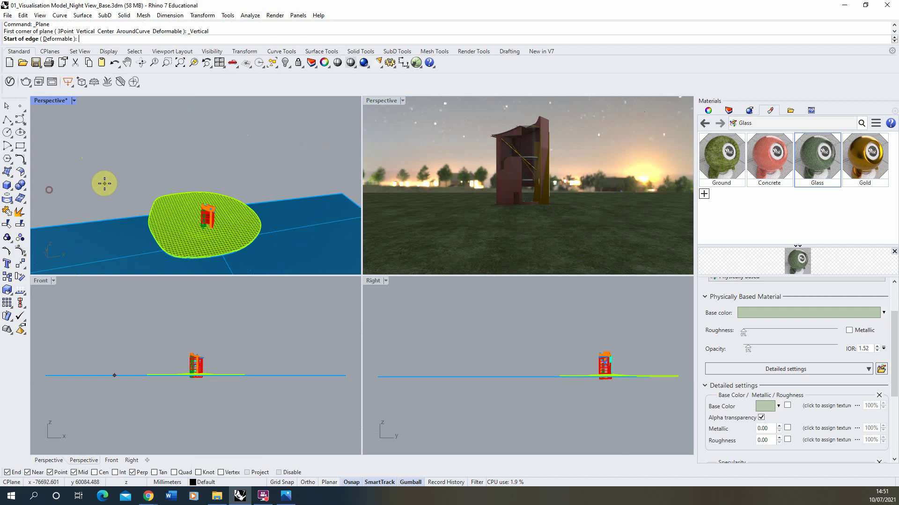
click(58, 197)
scroll(133, 166, down, 2)
right_click(128, 162)
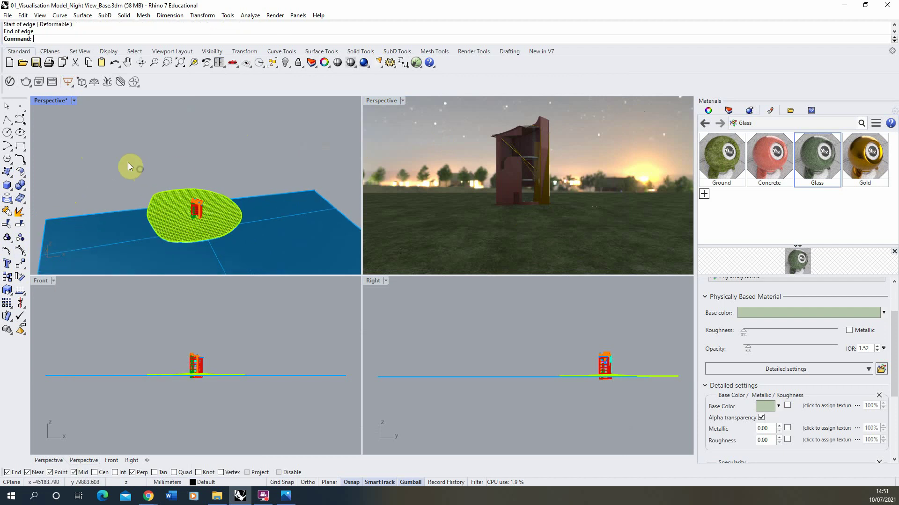
Step: Draw a vertical plane about 151,000 mm wide just beyond the long edge of the blue ground surface, behind the building
scroll(138, 179, down, 3)
right_click(130, 246)
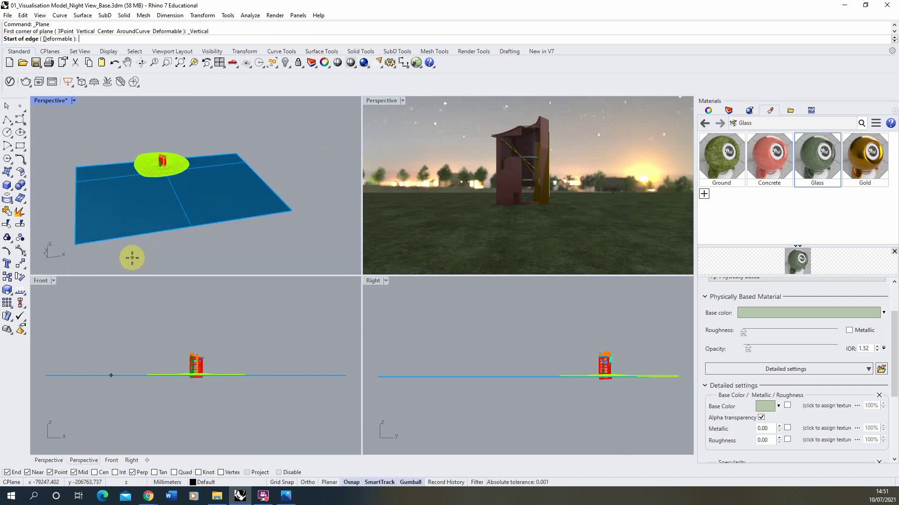
click(127, 256)
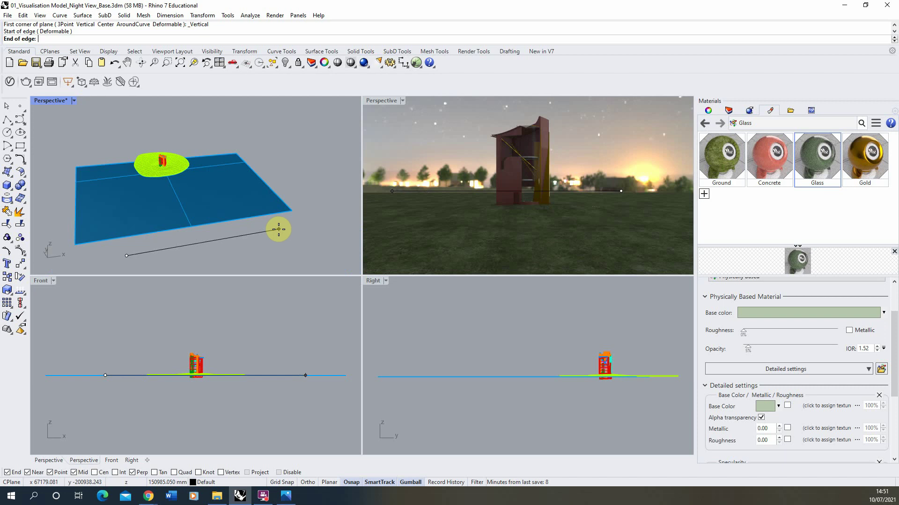
click(279, 229)
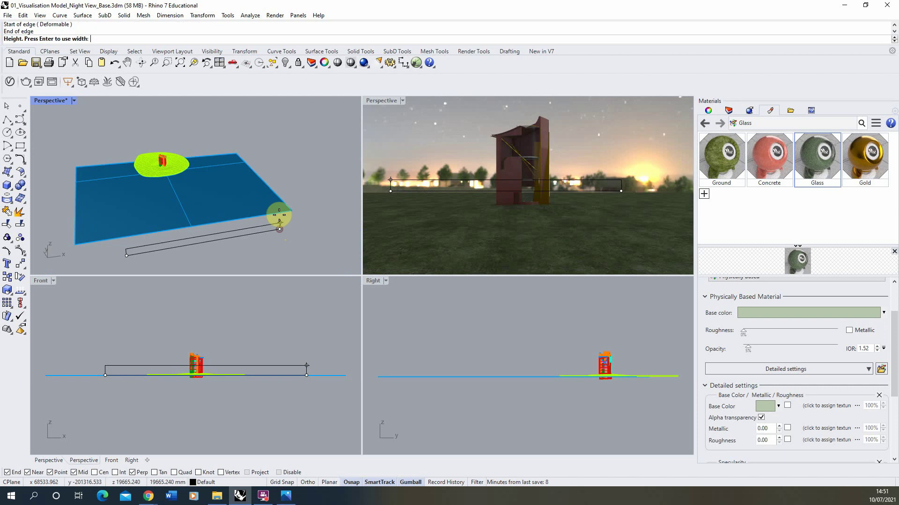
click(287, 159)
click(288, 160)
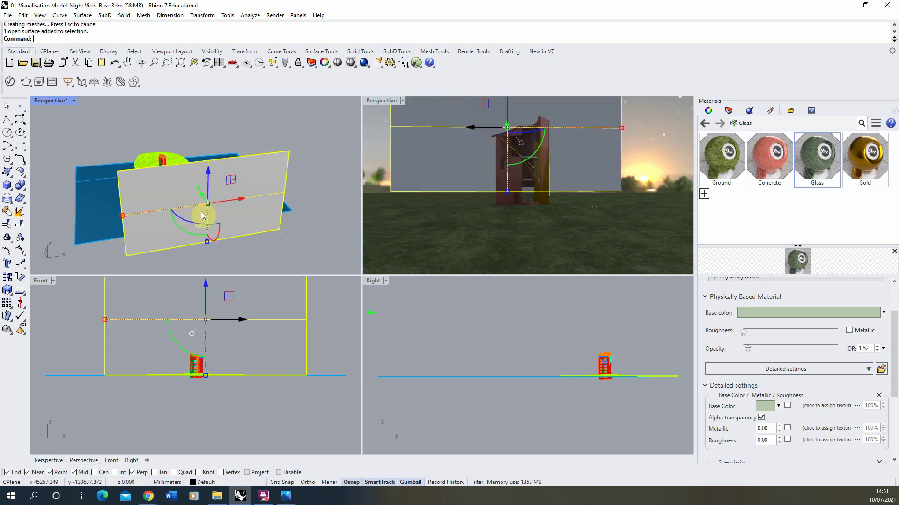
Step: Stretch the vertical plane wider and taller so it spans the ground surface, and raise it slightly
drag(122, 216, 55, 225)
mouse_move(207, 241)
mouse_down()
mouse_move(201, 228)
mouse_move(215, 257)
mouse_move(213, 243)
mouse_up()
scroll(212, 243, down, 4)
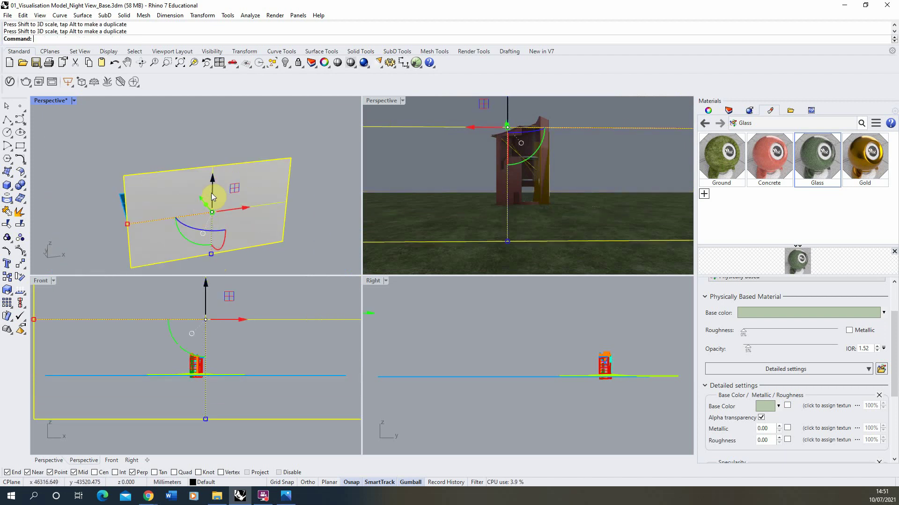
drag(211, 191, 212, 185)
key(Escape)
right_drag(140, 176, 224, 135)
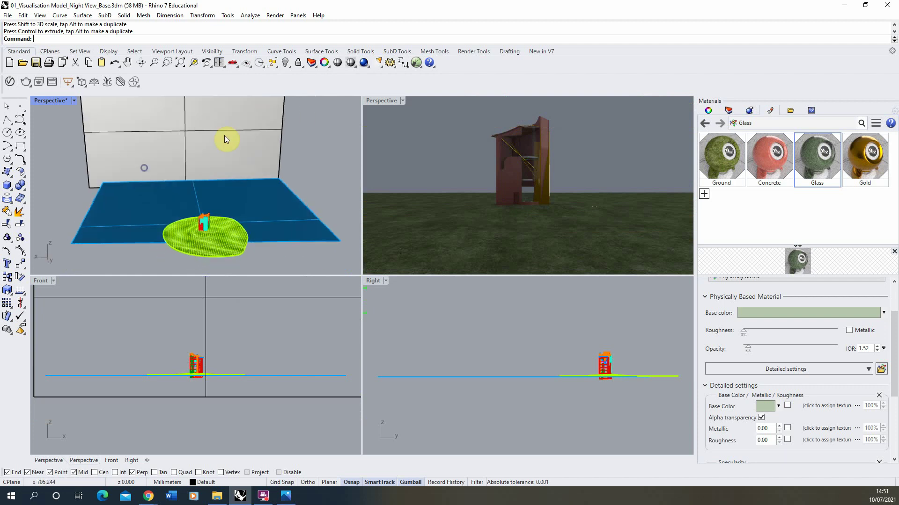
Step: Select the vertical plane and create a new Physically Based material named sky
click(226, 134)
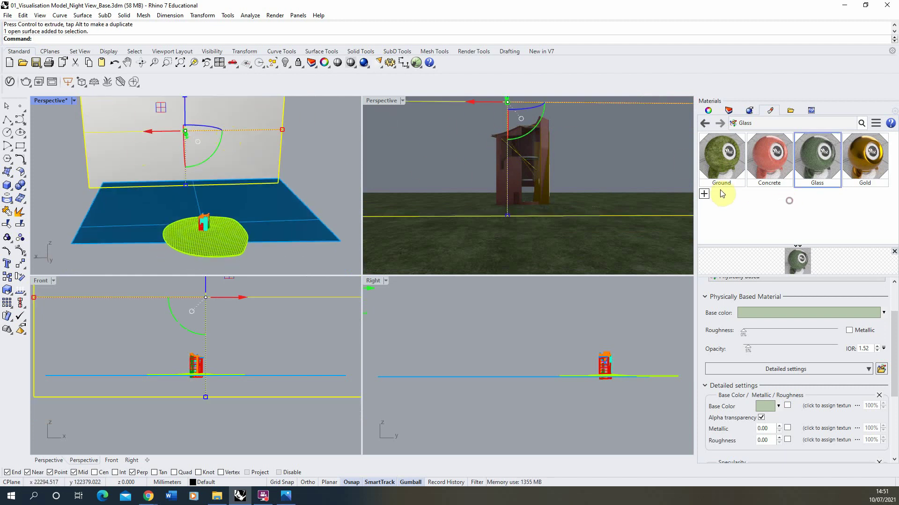
click(704, 194)
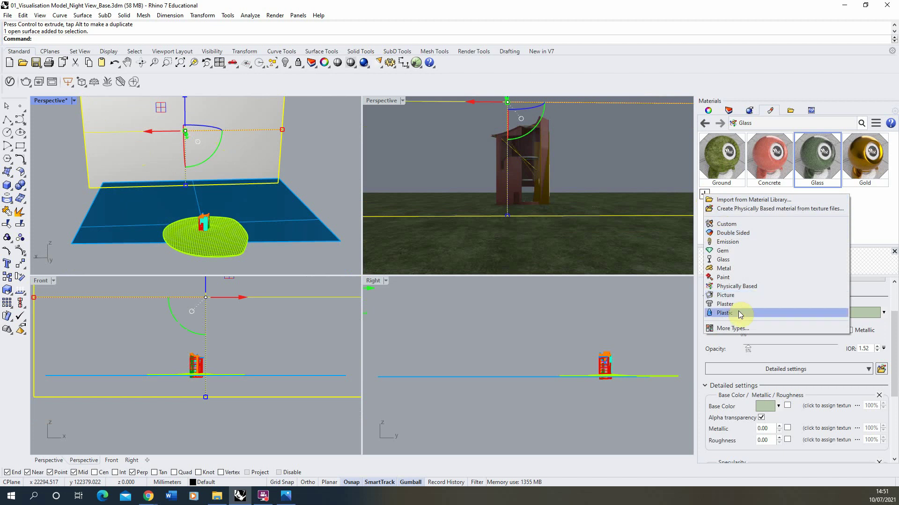
click(733, 287)
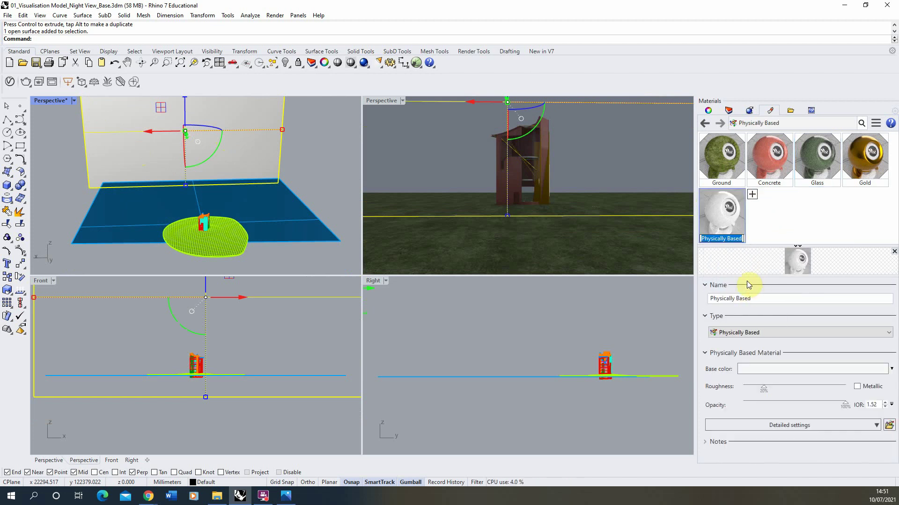
text(skjy)
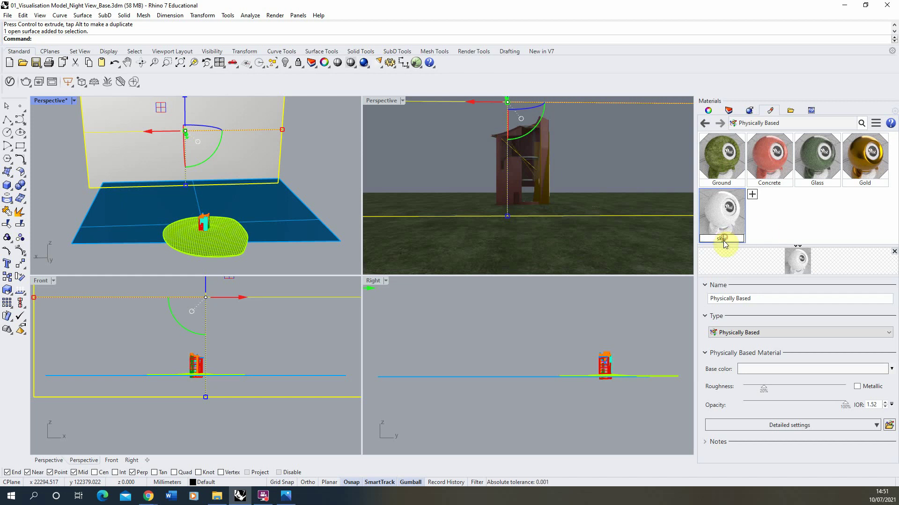
click(735, 208)
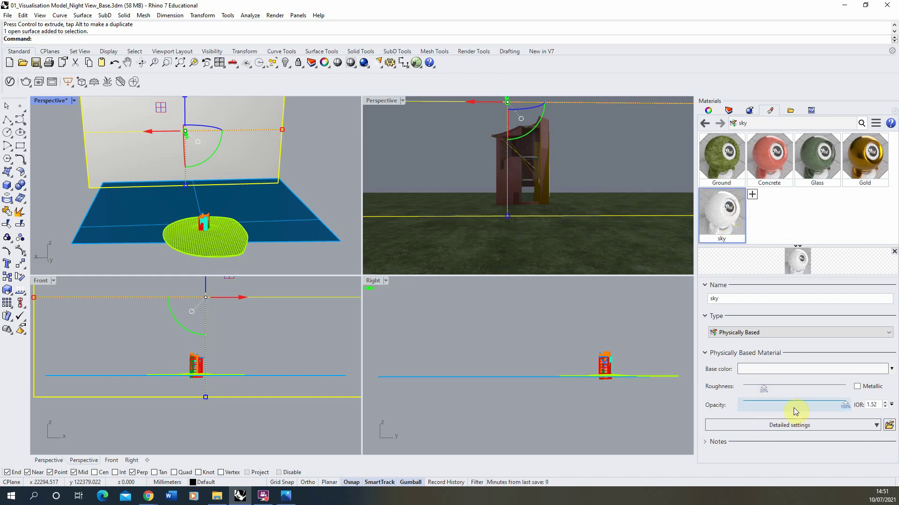
Step: Add the Base Color / Metallic / Roughness settings to the sky material and assign Mono_Lake_Night_Sight as its base color texture
click(766, 423)
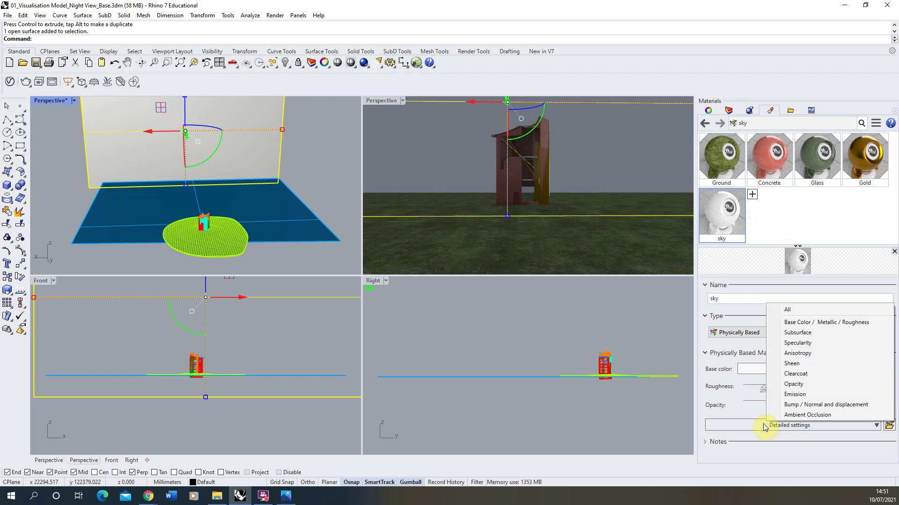
click(775, 322)
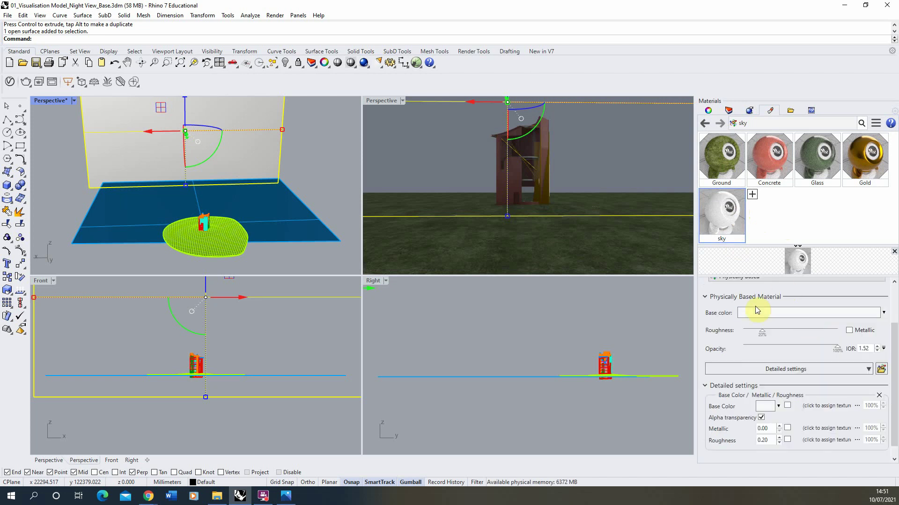
scroll(843, 394, down, 1)
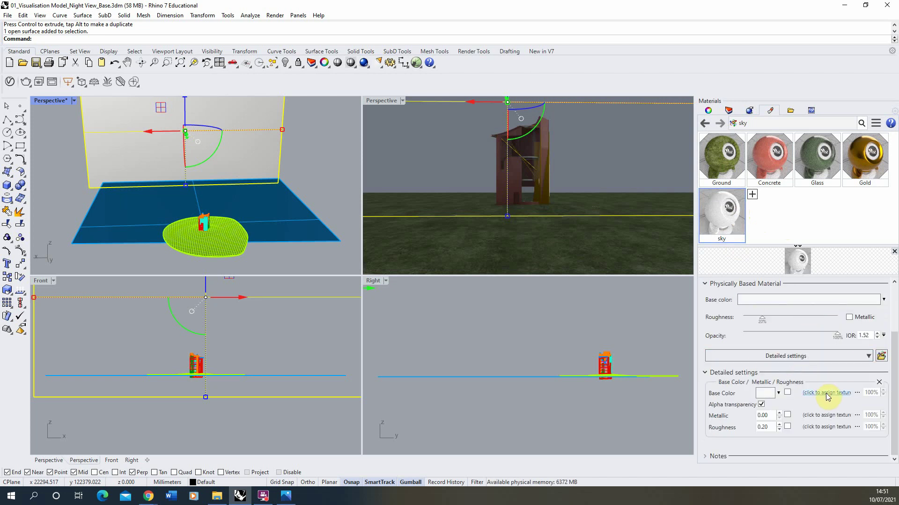
click(827, 397)
click(288, 85)
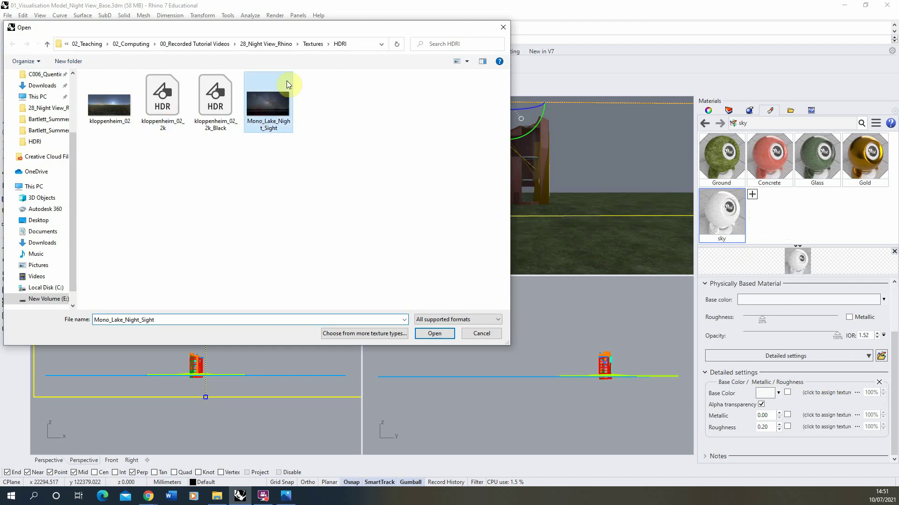
click(434, 332)
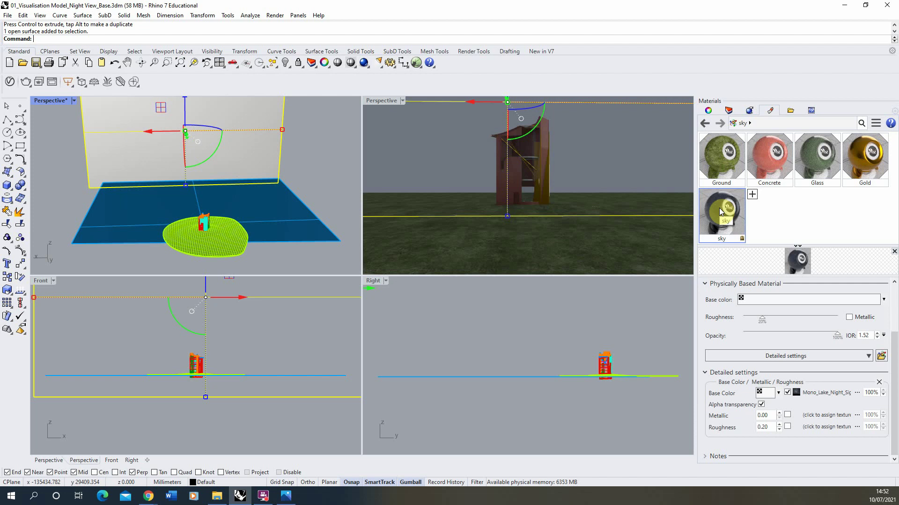
Step: Assign the sky material to the selected vertical plane
drag(719, 208, 475, 132)
right_click(712, 213)
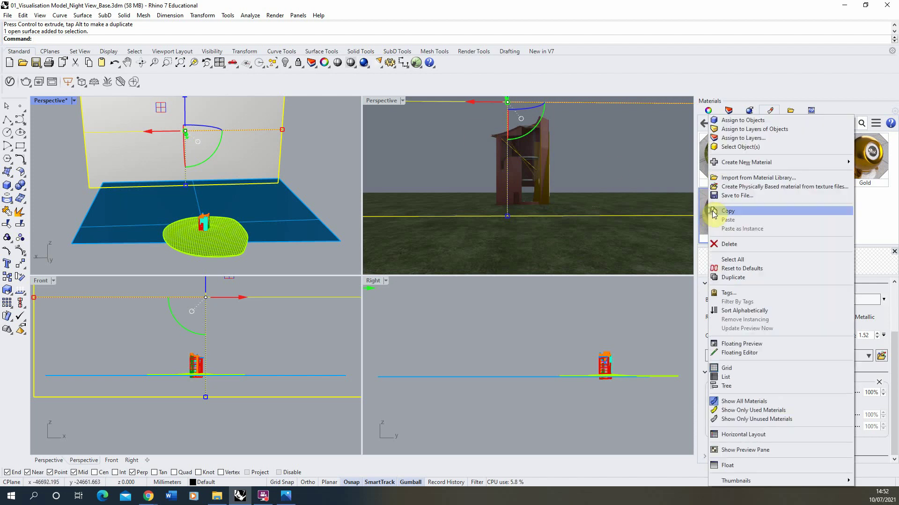
click(738, 123)
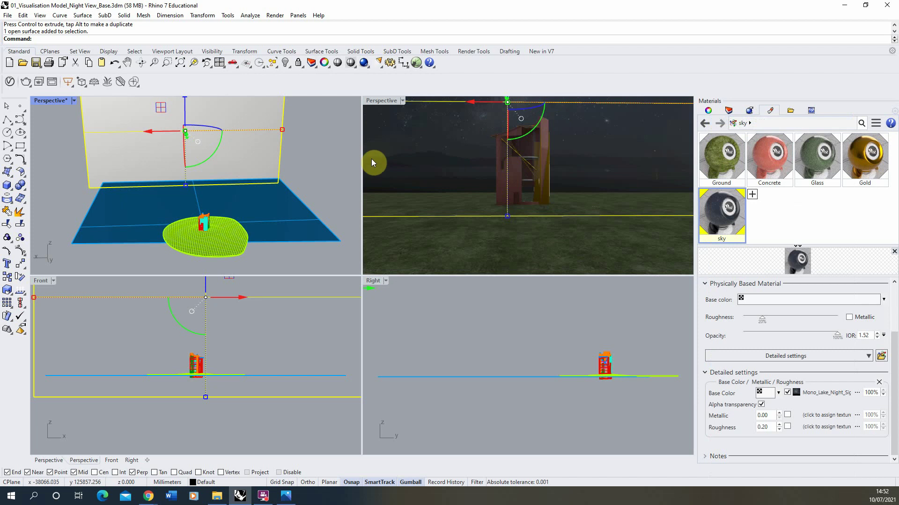
Step: Lower the sky plane, shift it sideways and further away from the ground surface, and deselect it
drag(180, 108, 191, 120)
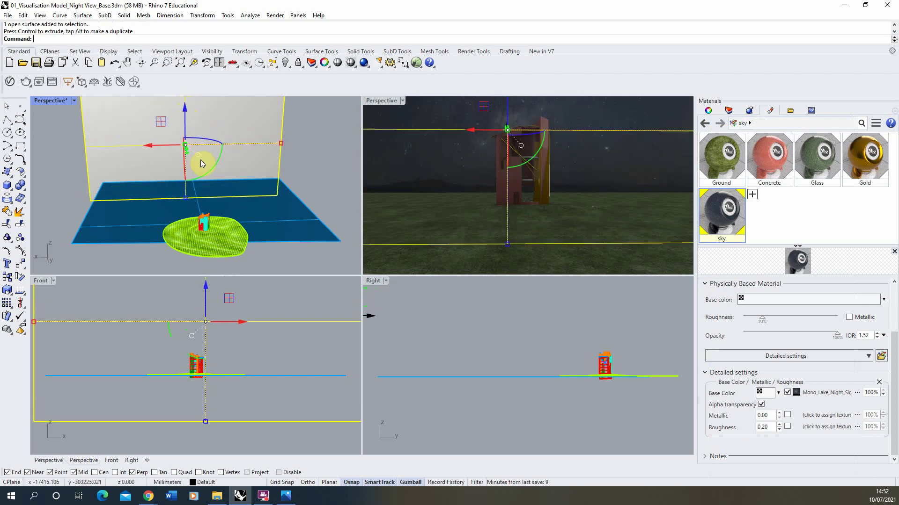
right_drag(183, 159, 148, 153)
scroll(239, 173, up, 5)
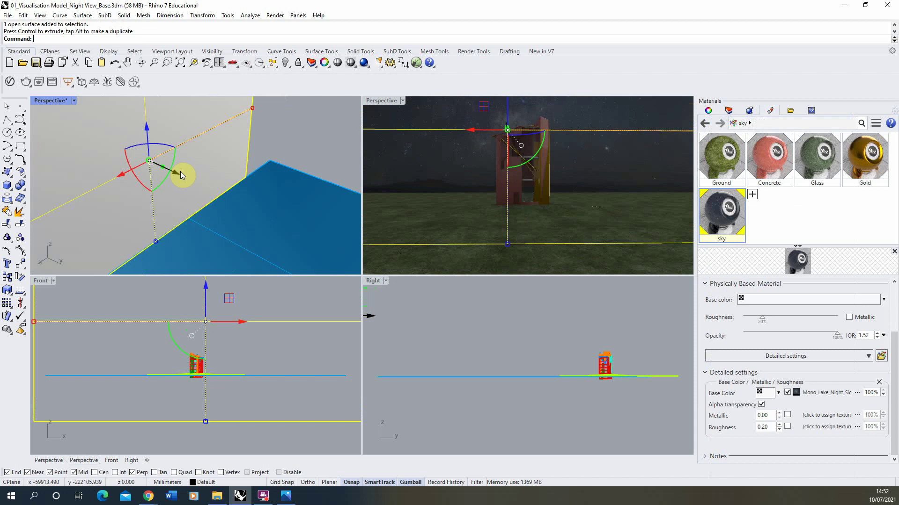
right_drag(239, 172, 166, 172)
drag(167, 172, 114, 159)
key(ctrl+z)
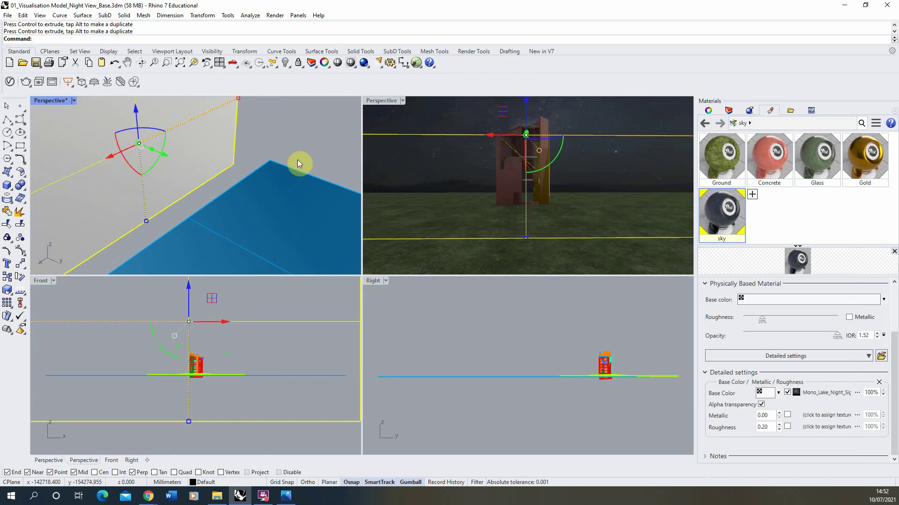
click(256, 160)
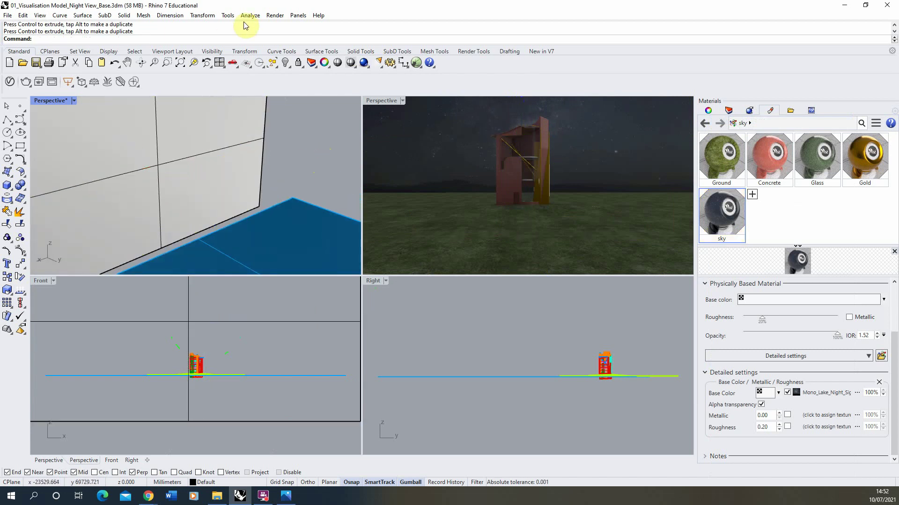
click(274, 15)
click(296, 55)
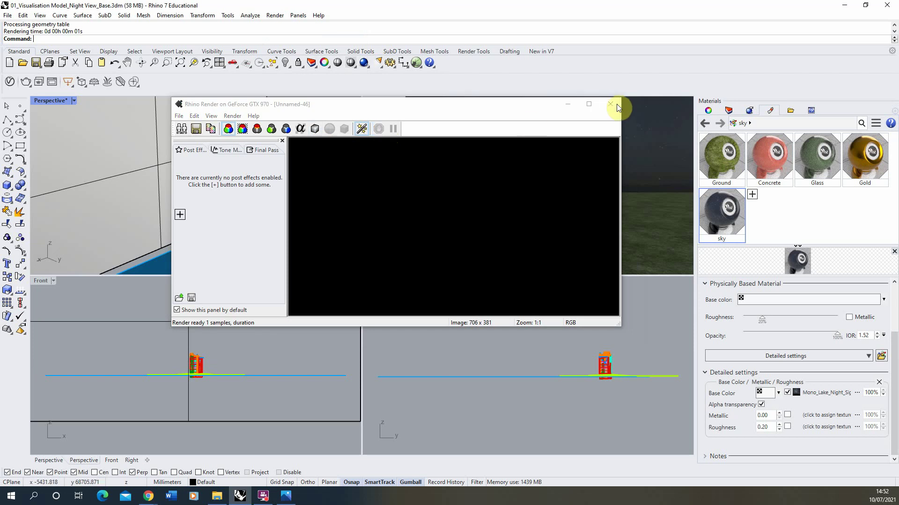
click(610, 103)
Step: Render a preview of the Perspective viewport showing the building against the night sky, and close the render window
click(387, 101)
click(274, 15)
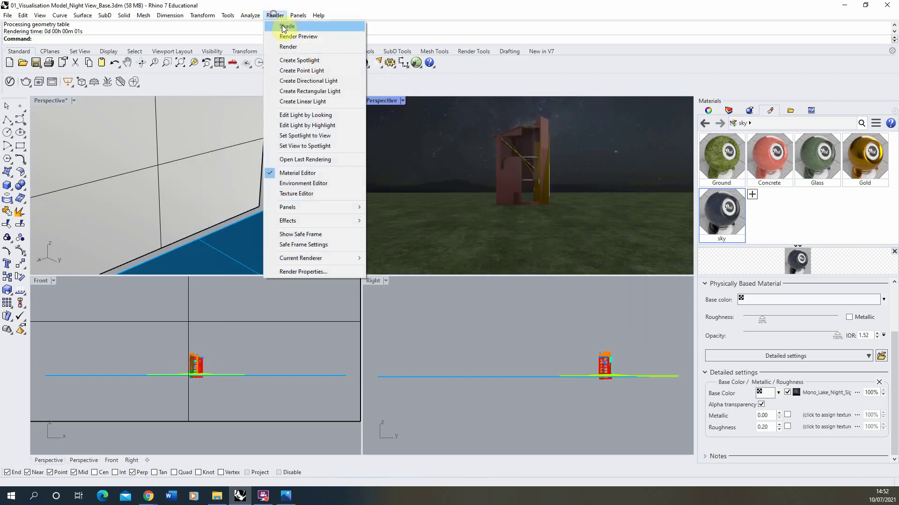
click(292, 37)
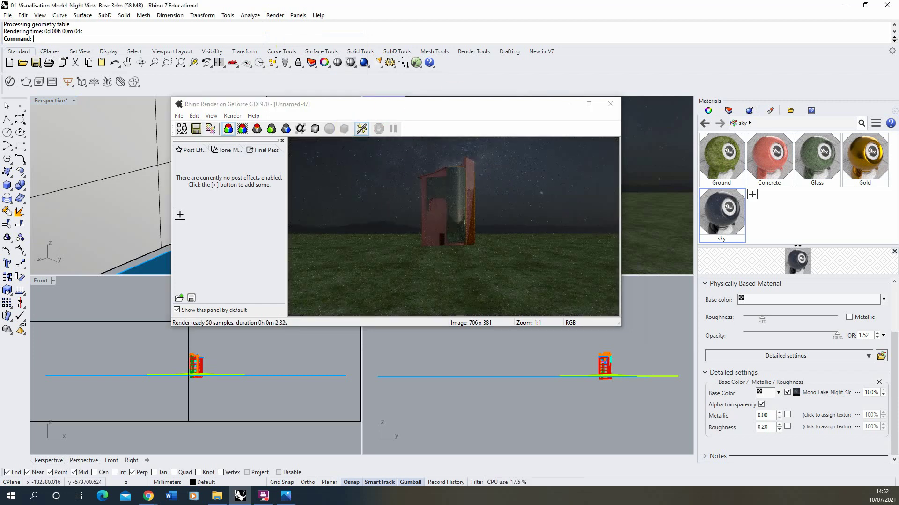
click(607, 103)
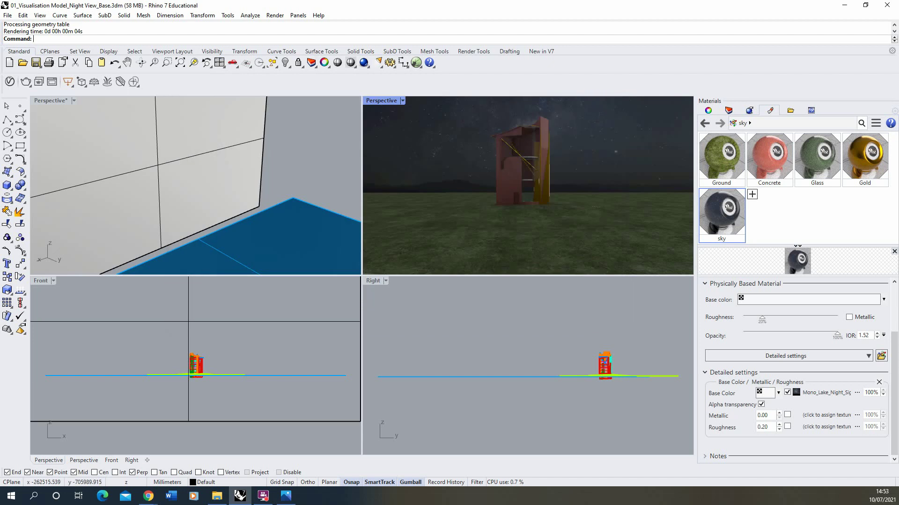
Step: Set the skylight intensity to 0.5 in the document's render properties, keeping the skylight turned on
click(275, 16)
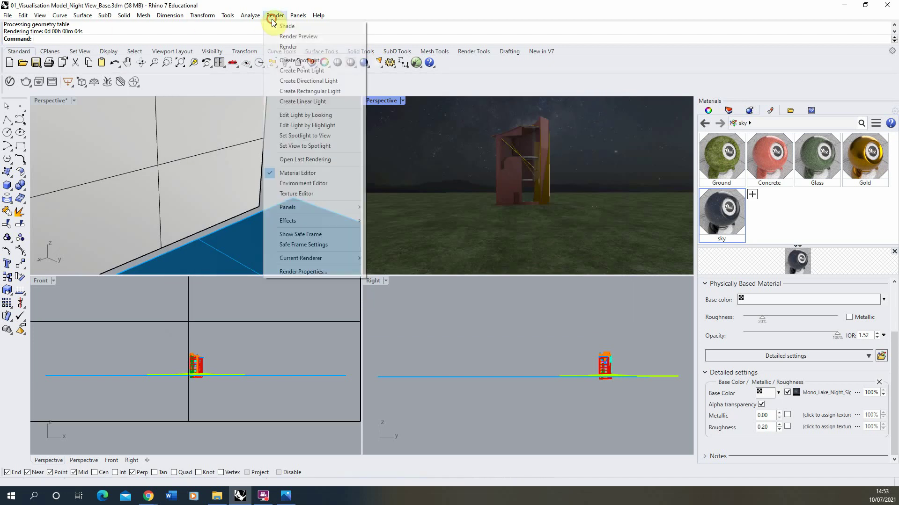
click(303, 272)
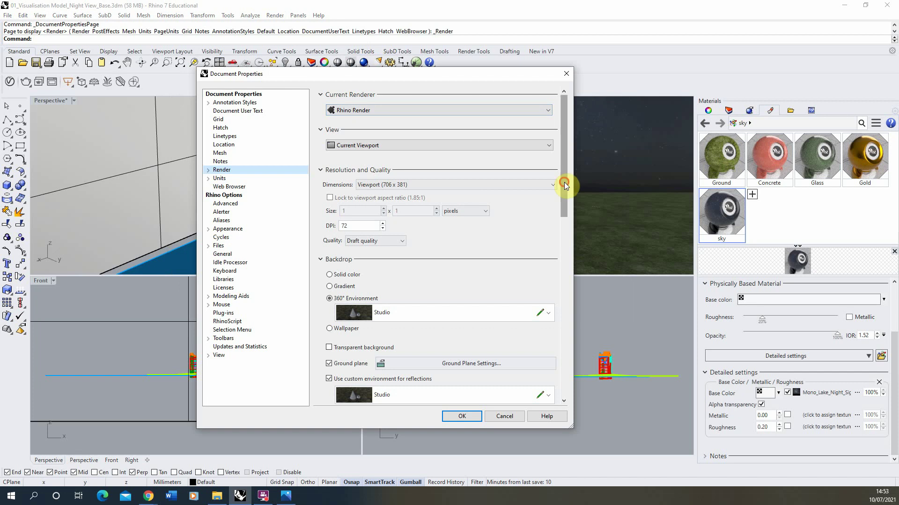
drag(563, 185, 560, 262)
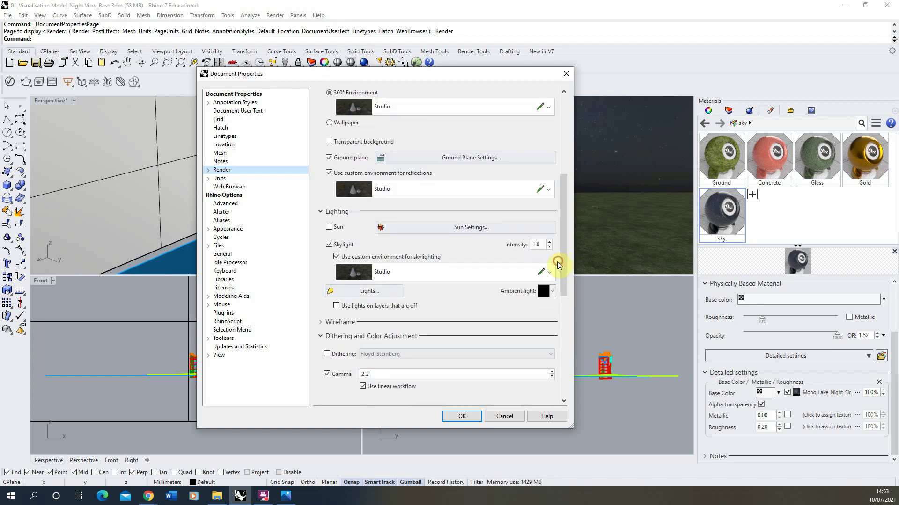
double_click(536, 245)
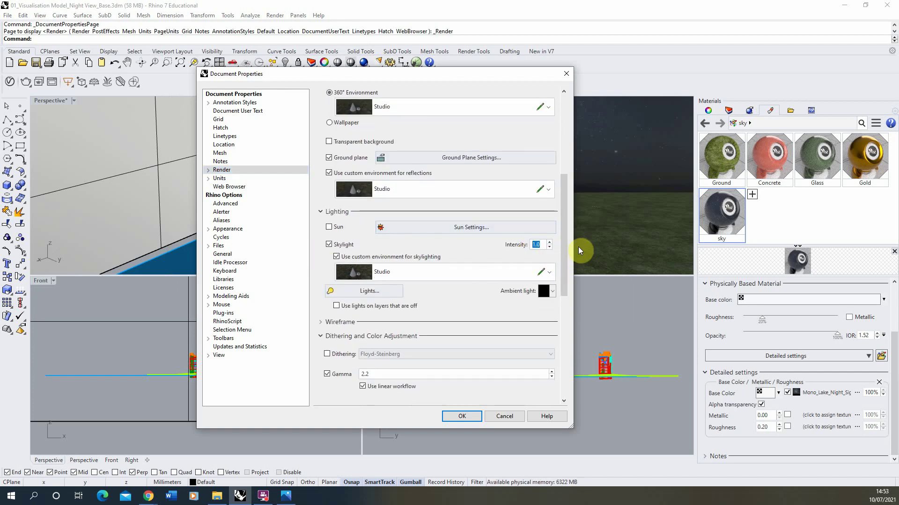
text(0.5)
click(329, 244)
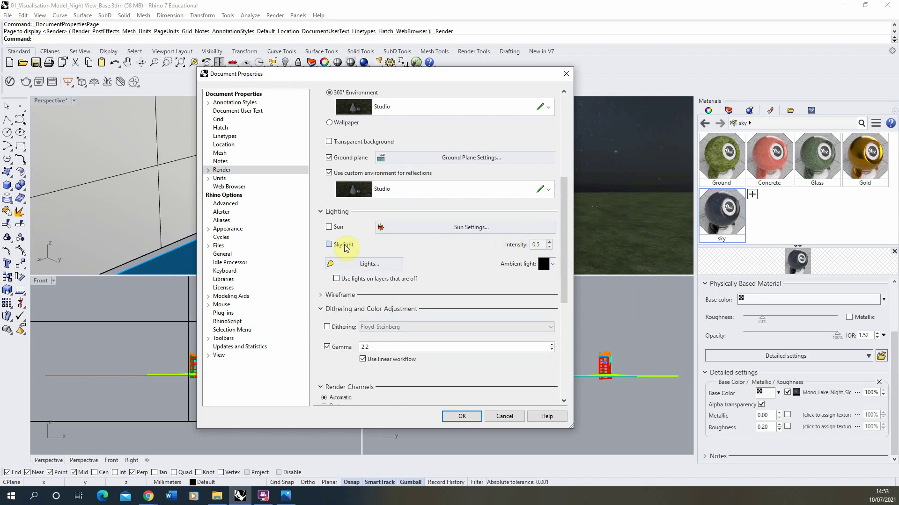
click(329, 245)
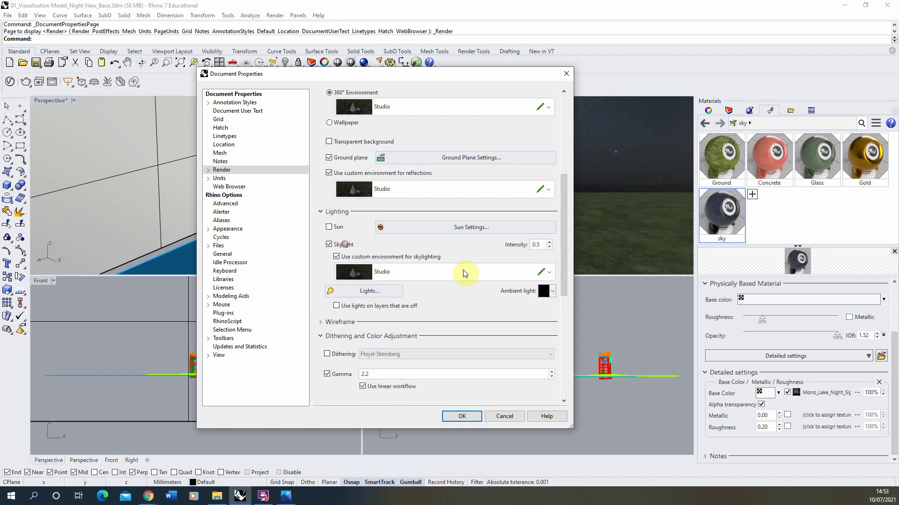
click(468, 415)
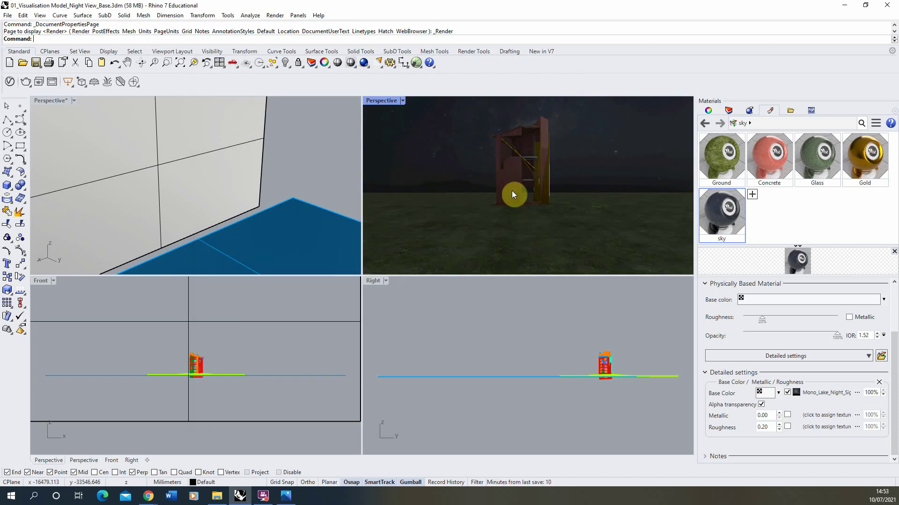
Step: Shift the building slightly lower in the rendered Perspective view, render a preview, and enlarge the render window
click(255, 16)
mouse_move(272, 17)
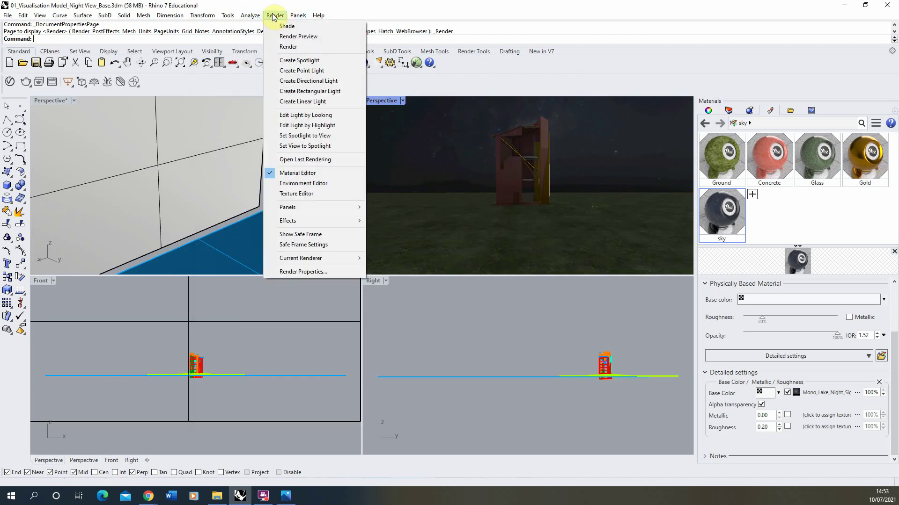
click(127, 62)
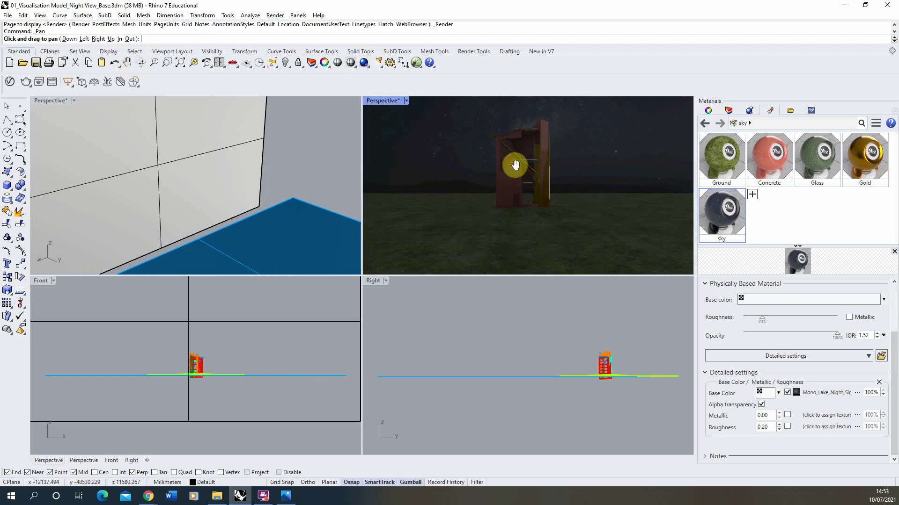
drag(514, 167, 510, 167)
key(Return)
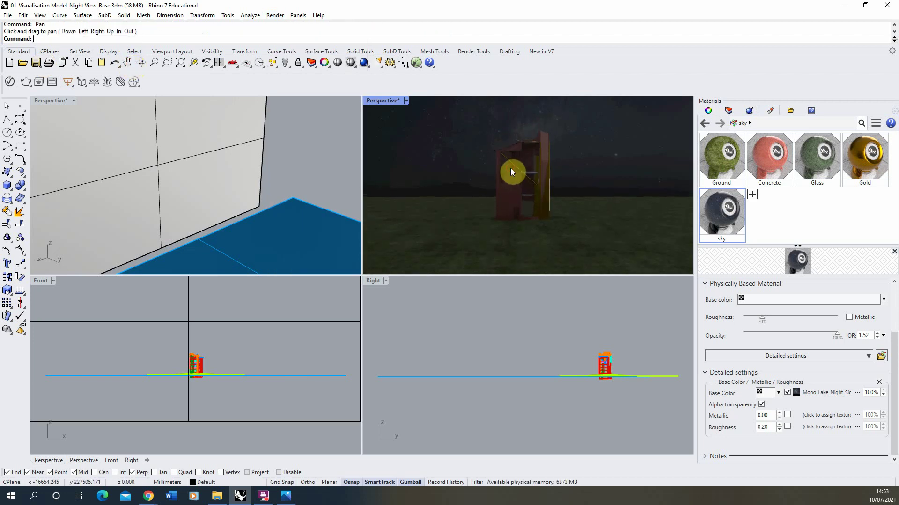
click(275, 15)
click(281, 35)
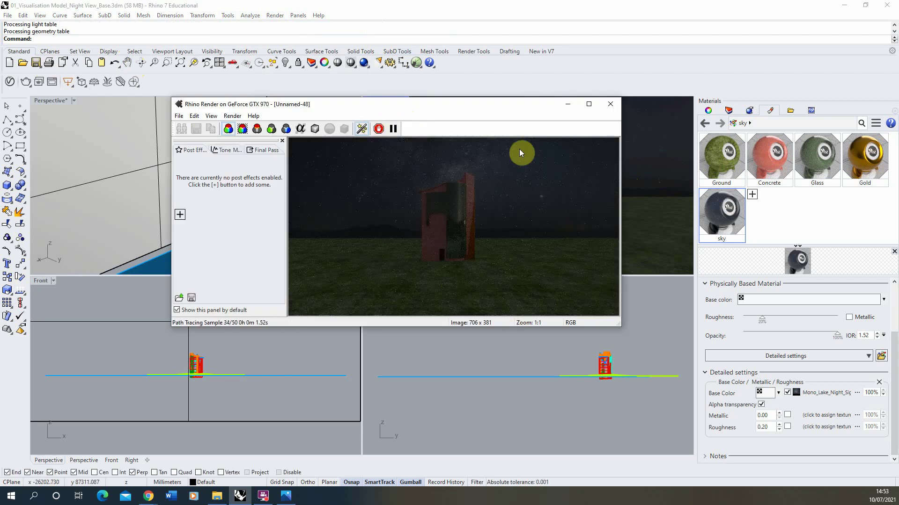
drag(618, 326, 618, 346)
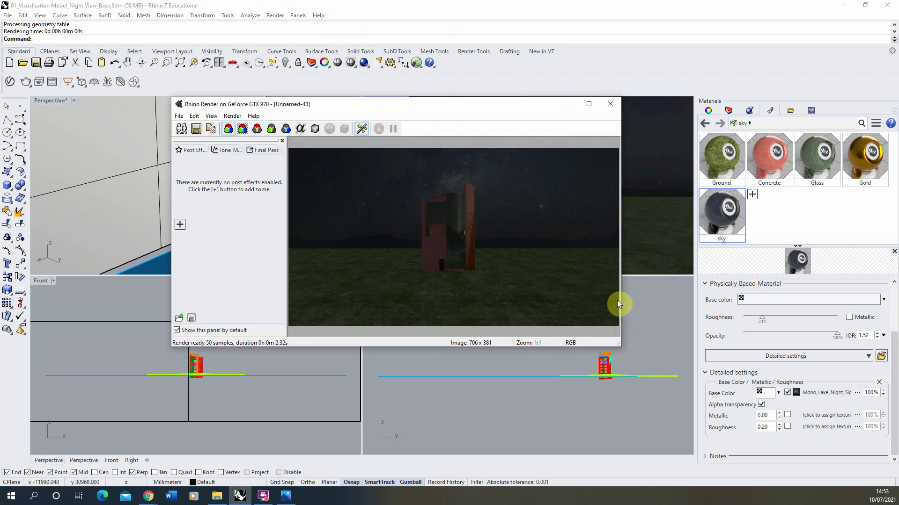
drag(621, 242, 655, 241)
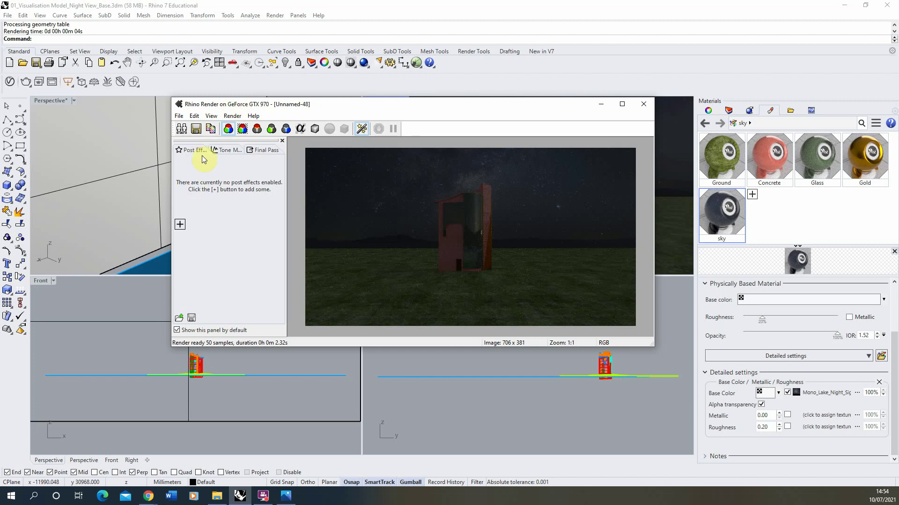
Step: Add a Fog post effect to the rendering and set its color to dark blue
click(183, 227)
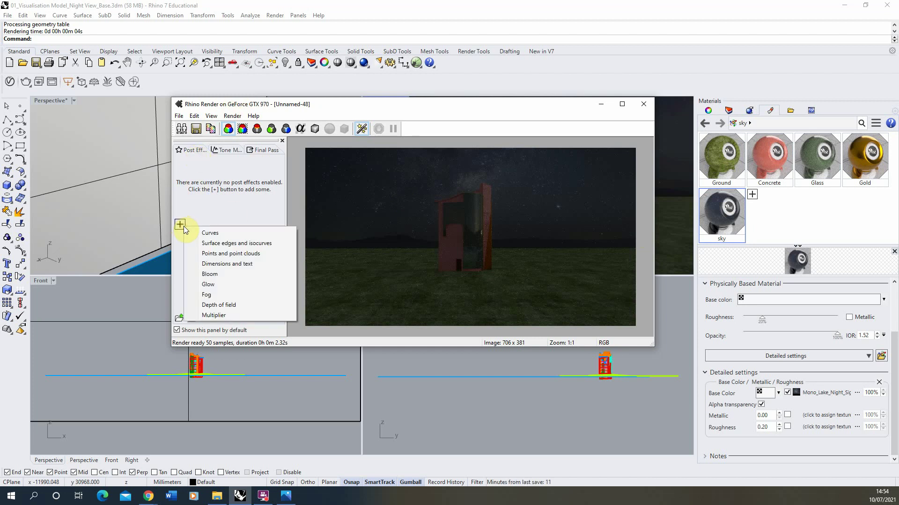
click(225, 296)
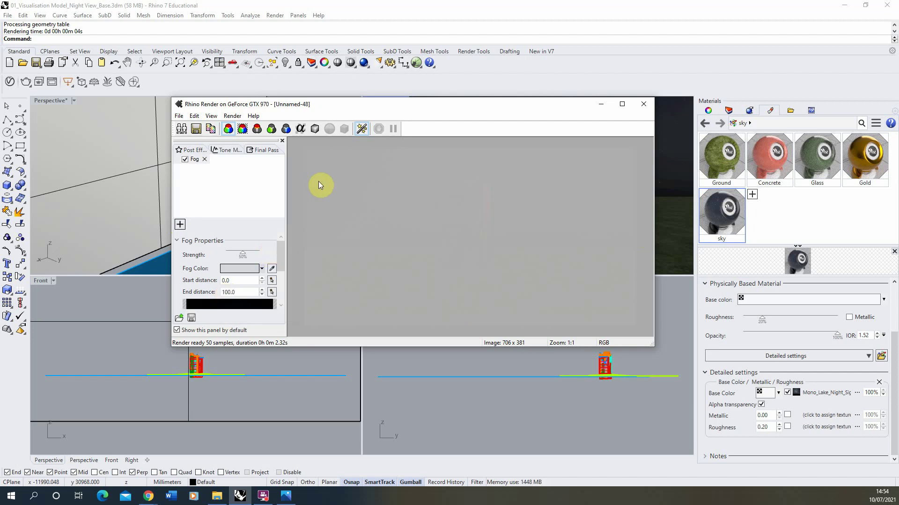
click(261, 270)
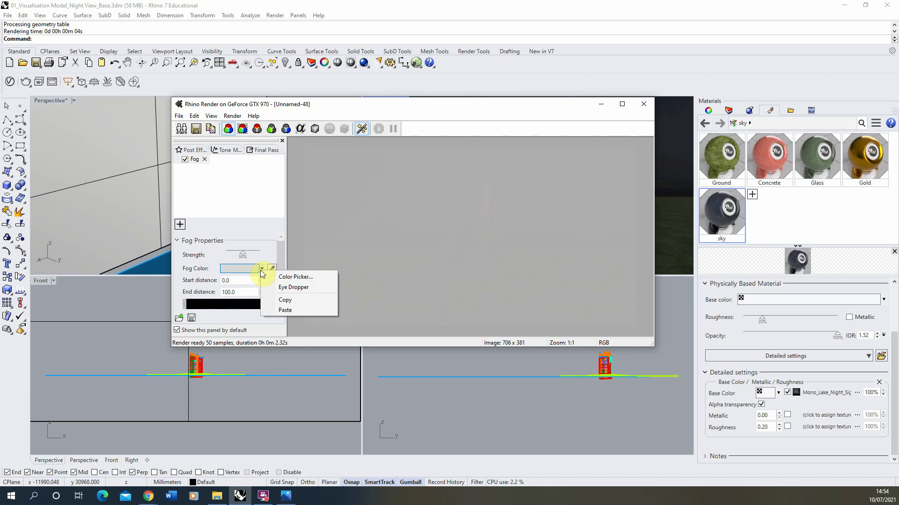
click(313, 276)
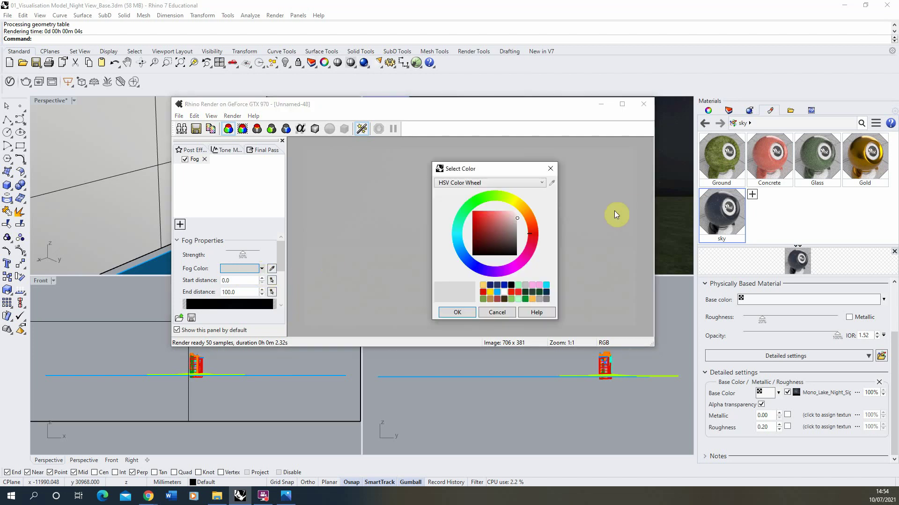
click(474, 266)
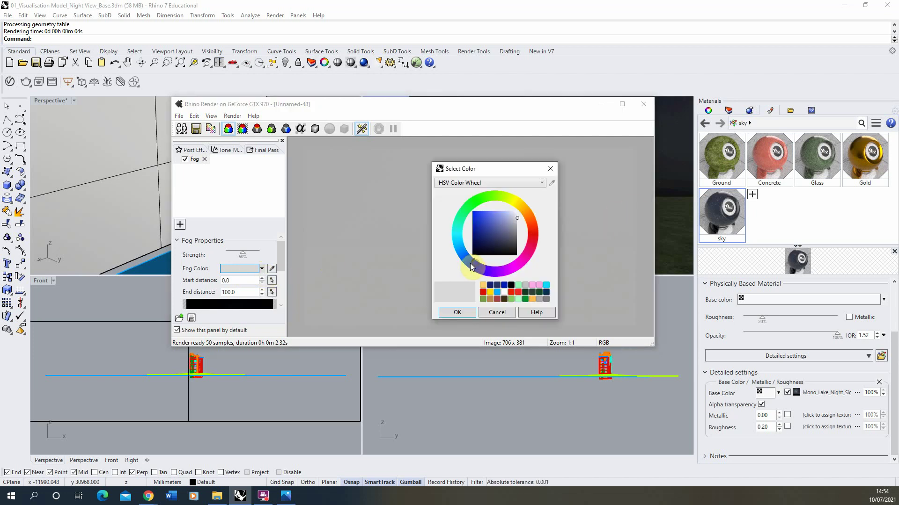
click(485, 235)
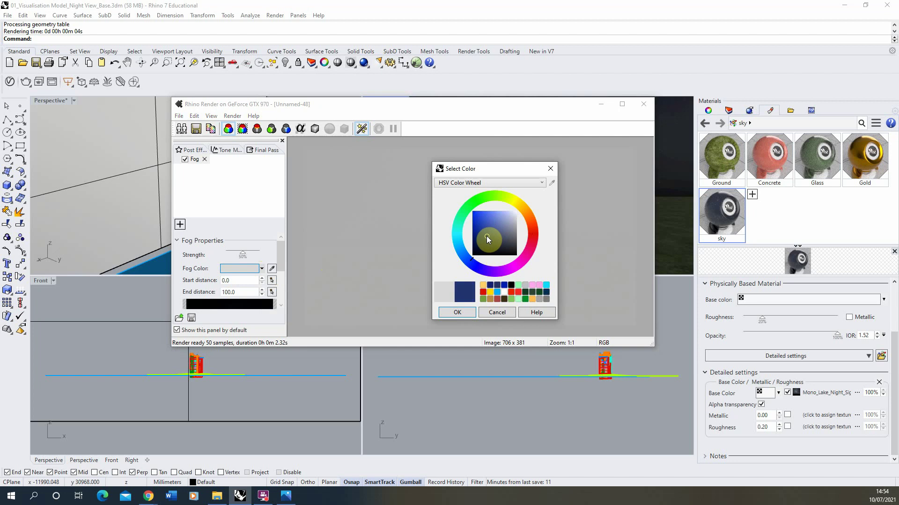
click(462, 312)
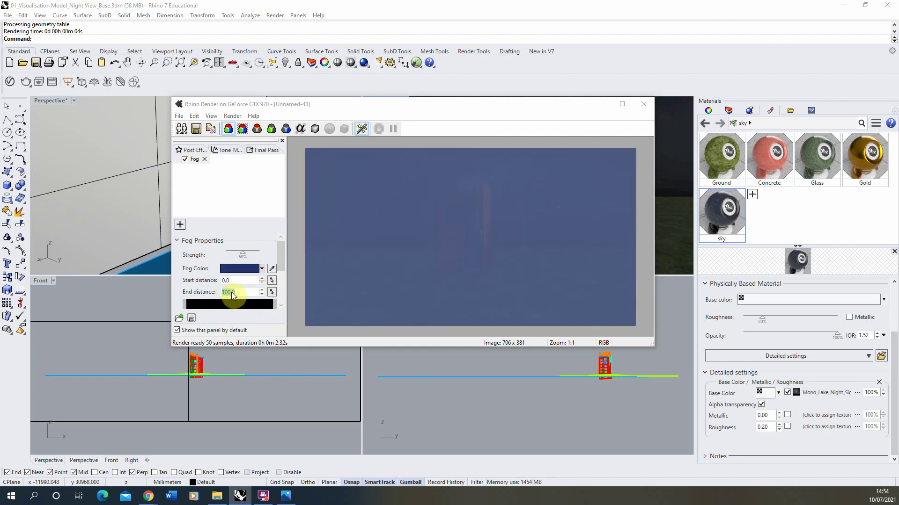
Step: Set the fog's start distance to 10000 and its end distance to 200000
double_click(232, 280)
text(1)
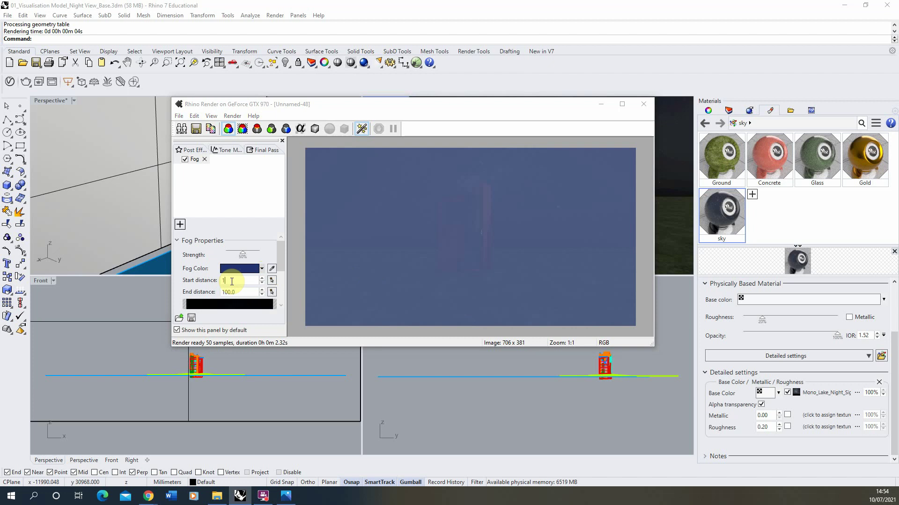
text(0000)
click(239, 291)
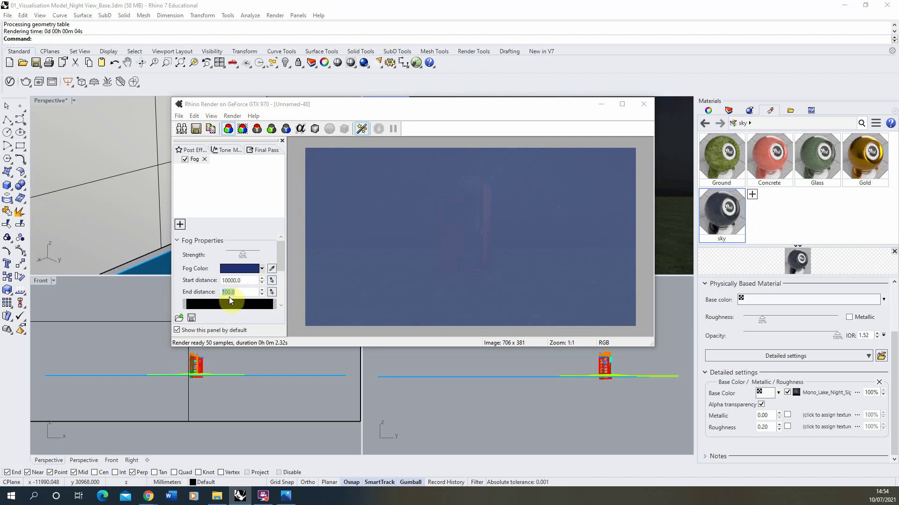
text(200000)
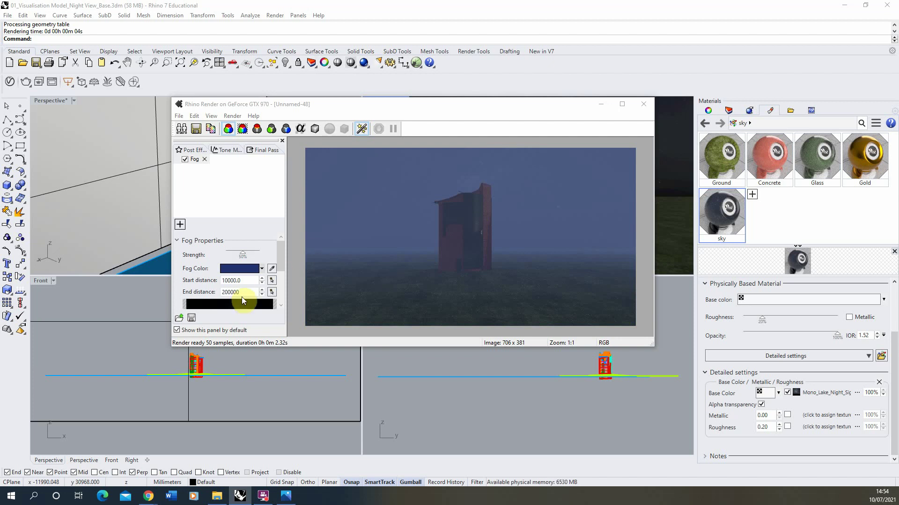
click(237, 280)
Step: Reduce the fog strength to about 15%, close the rendering, and save the post effects to the document
drag(237, 255, 231, 263)
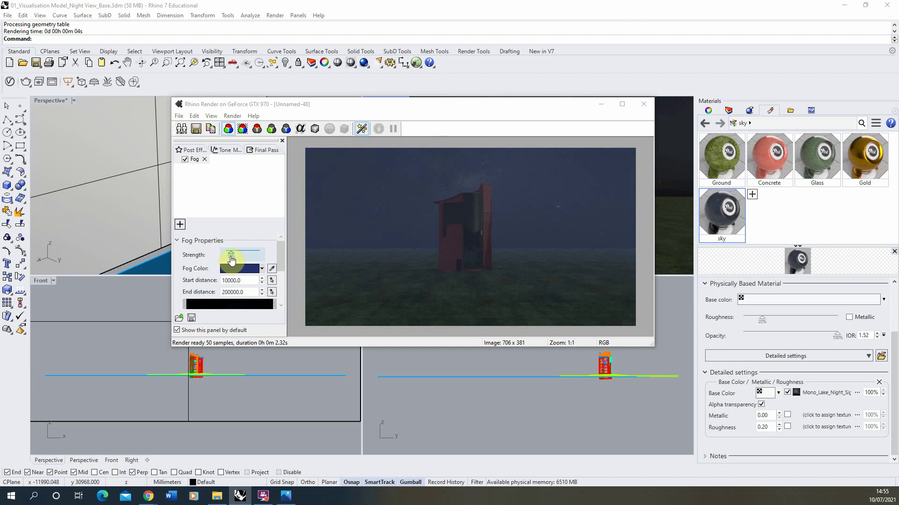
drag(230, 253, 231, 265)
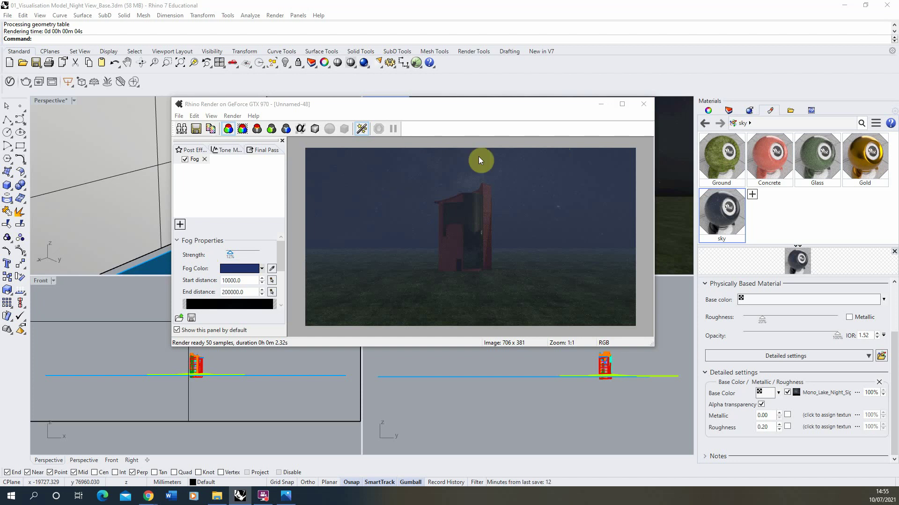
click(643, 104)
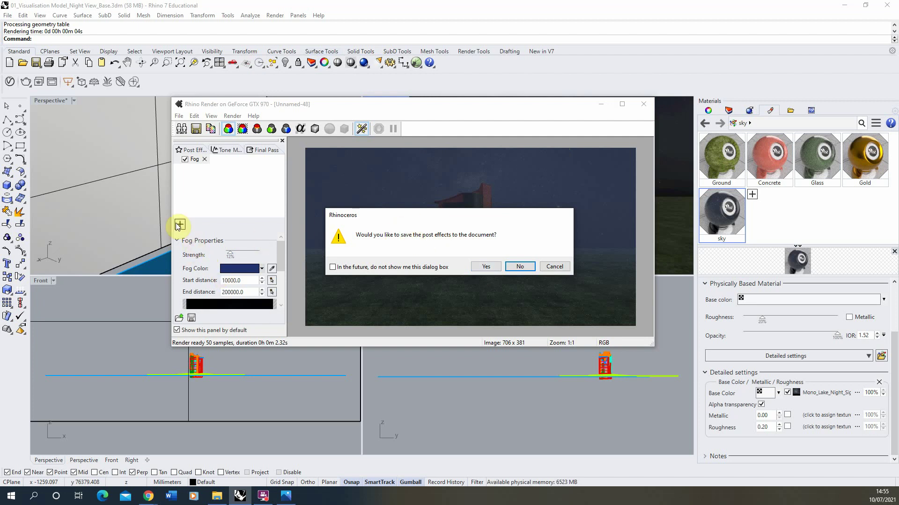
click(484, 267)
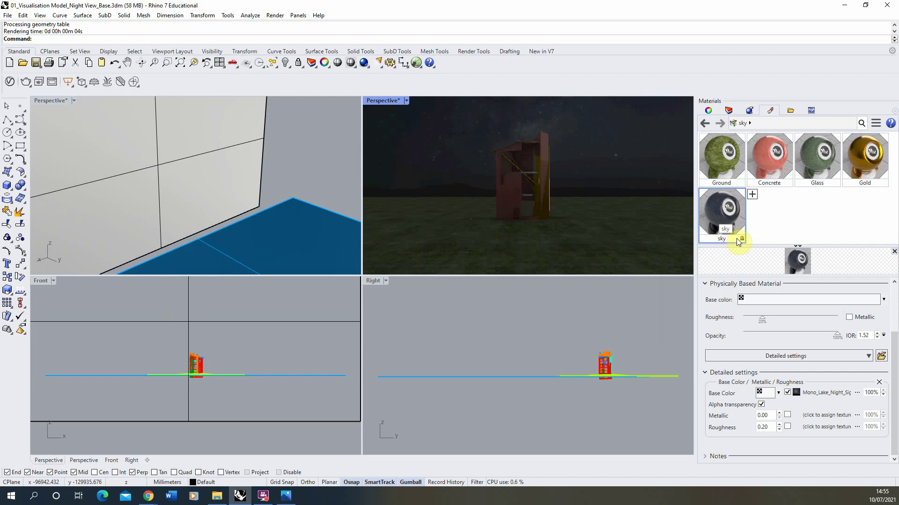
Step: Add the Emission settings to the sky material and copy the Mono_Lake_Night_Sight base color texture into the emission color
click(779, 356)
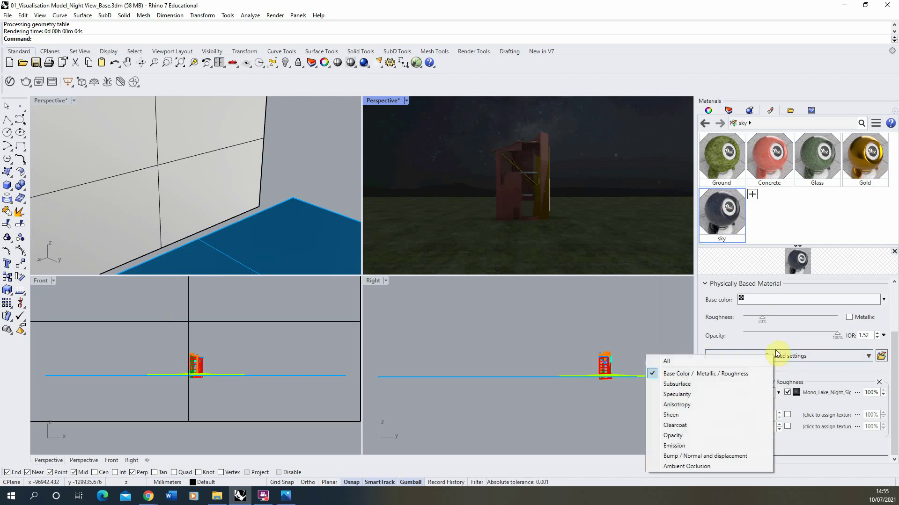
click(677, 446)
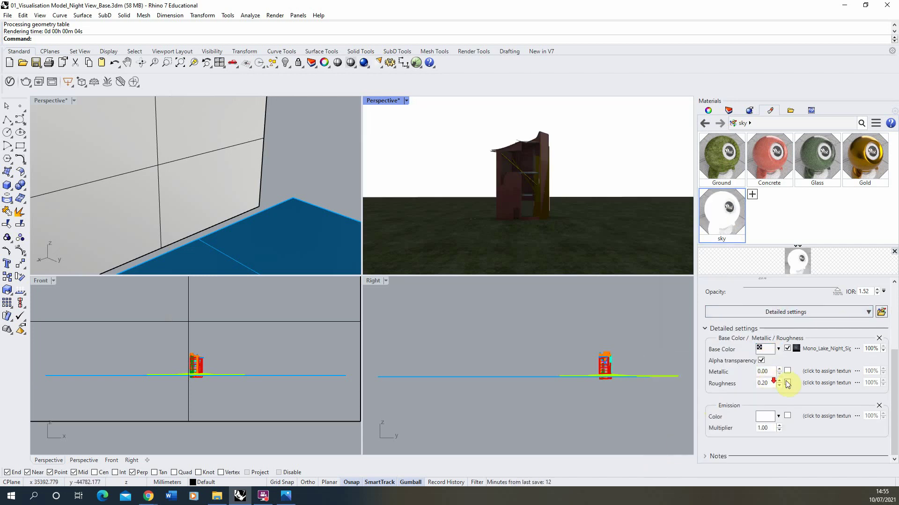
right_click(817, 346)
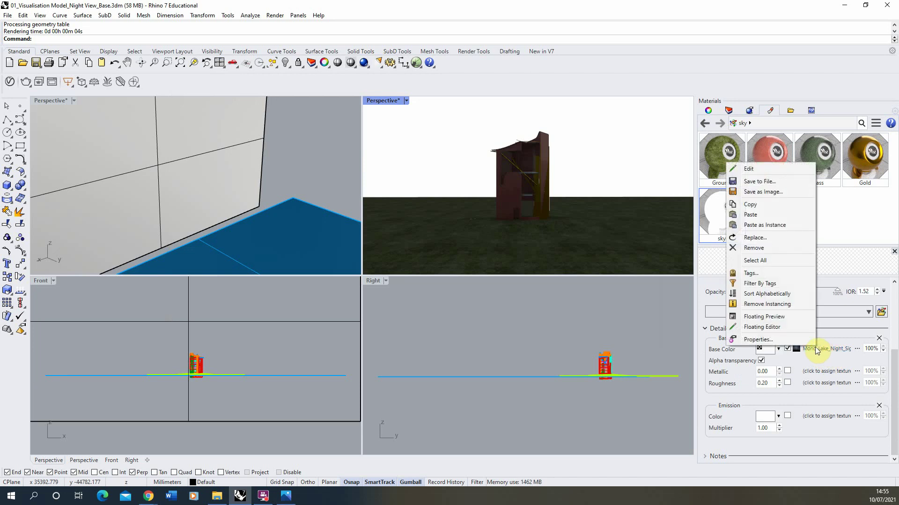
click(763, 207)
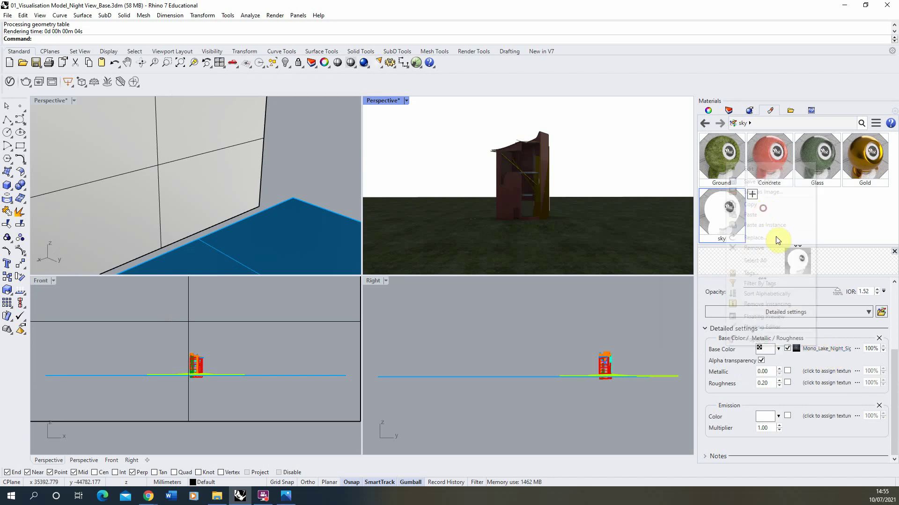
right_click(816, 416)
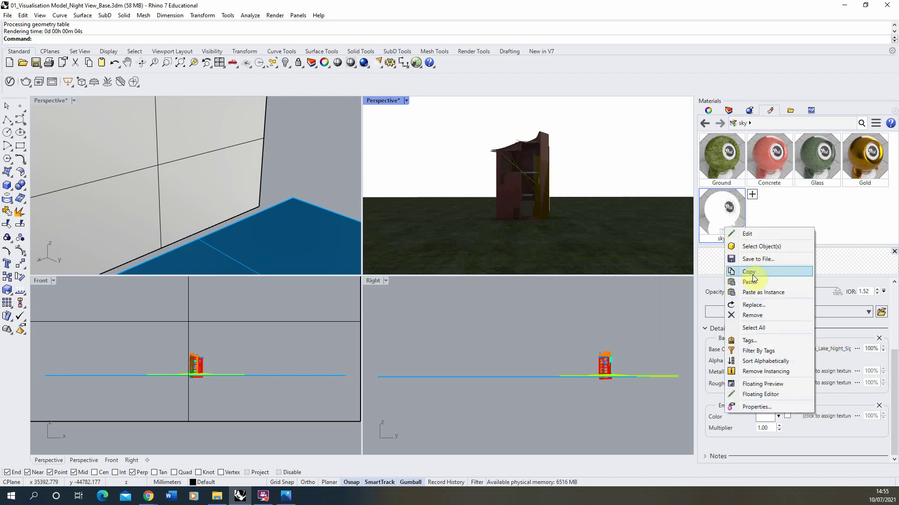
click(764, 287)
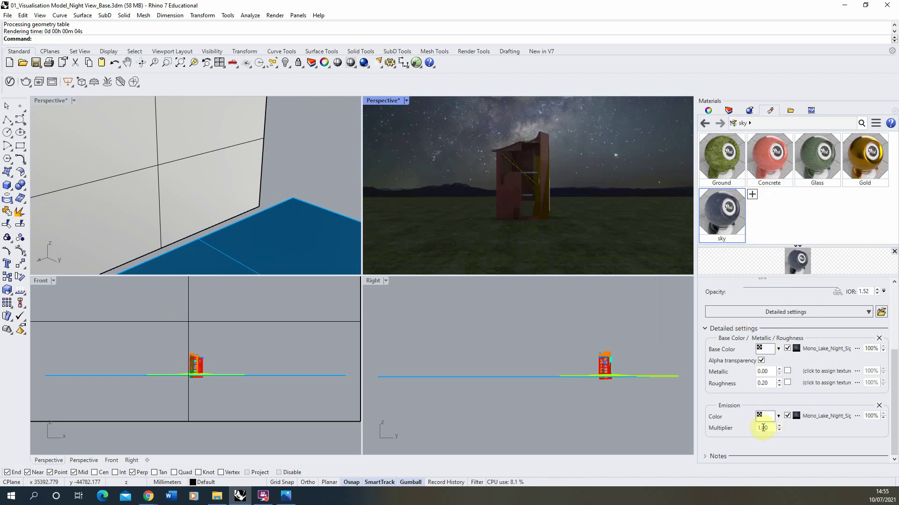
double_click(763, 427)
Step: Render a preview of the Perspective viewport with the emissive sky and saved fog effect
click(391, 103)
click(270, 15)
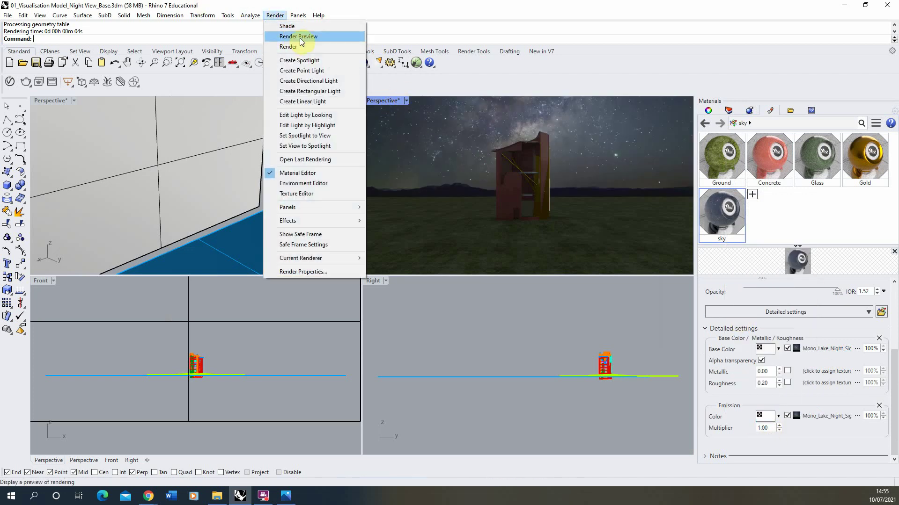
click(300, 38)
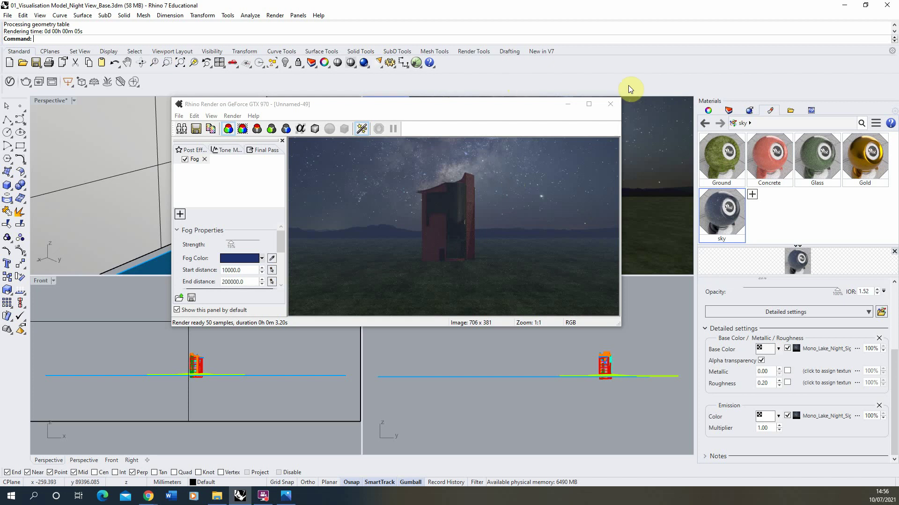
Step: Close the finished rendering and draw an upright rectangular light in the Front viewport, beside the building and about as tall as it
click(611, 104)
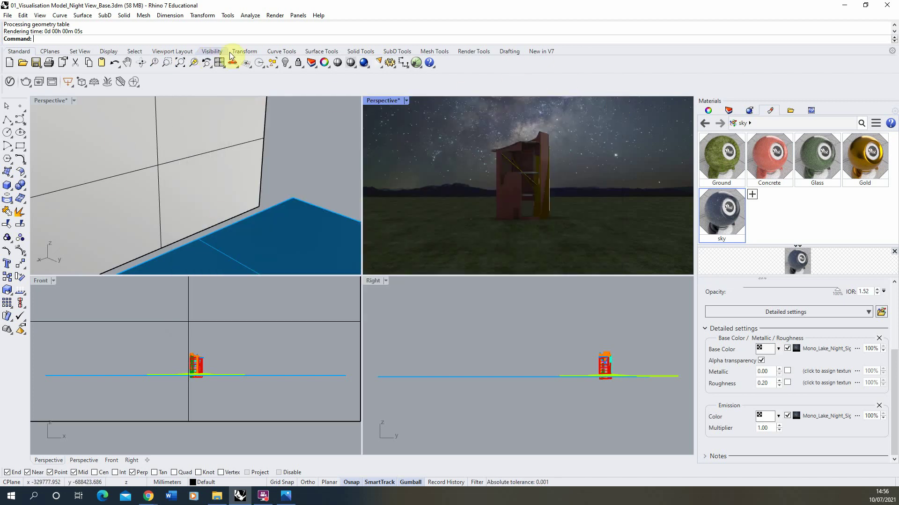
click(380, 69)
click(382, 67)
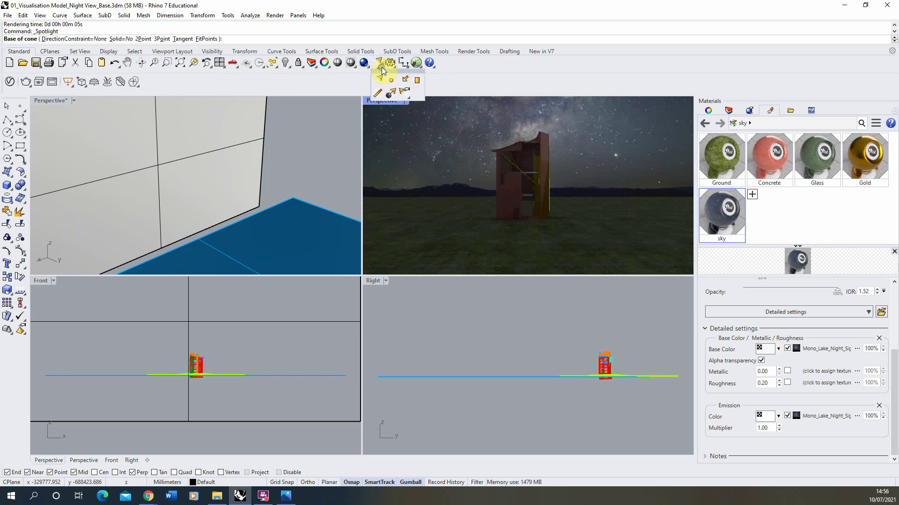
click(417, 82)
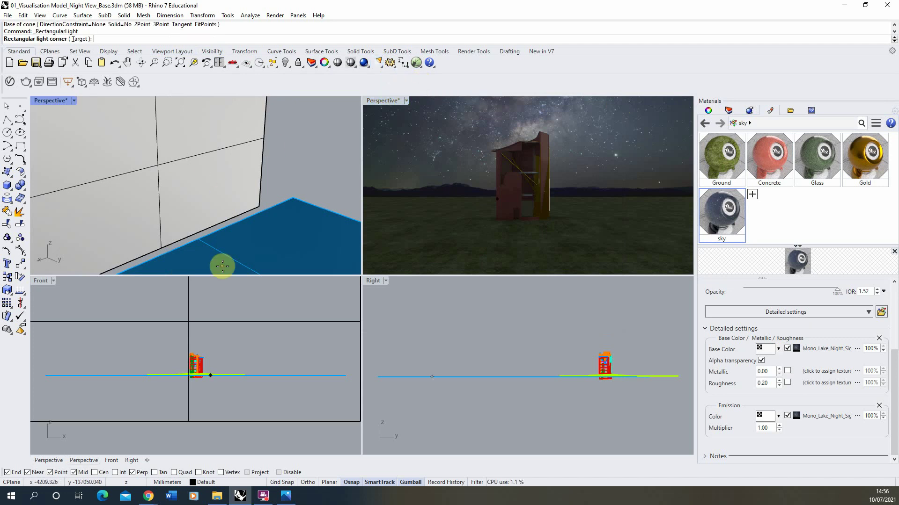
scroll(215, 173, down, 5)
scroll(213, 201, up, 5)
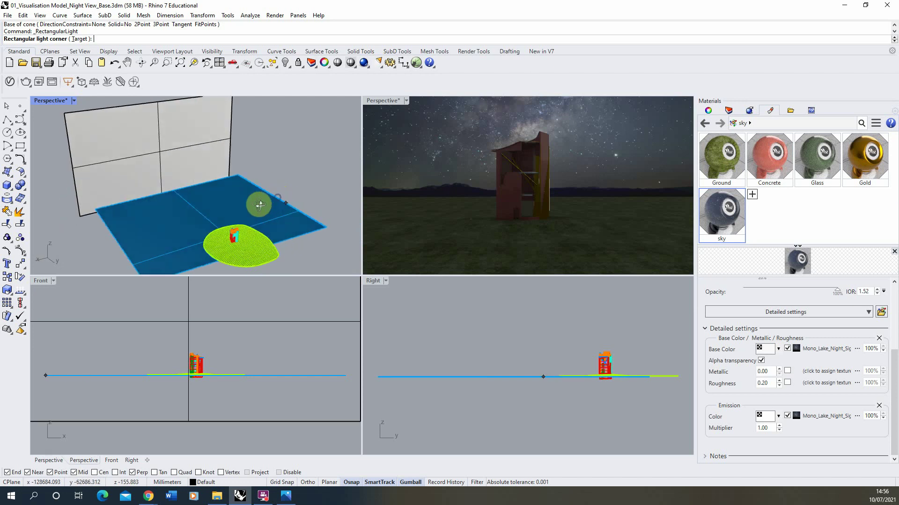
scroll(212, 202, down, 2)
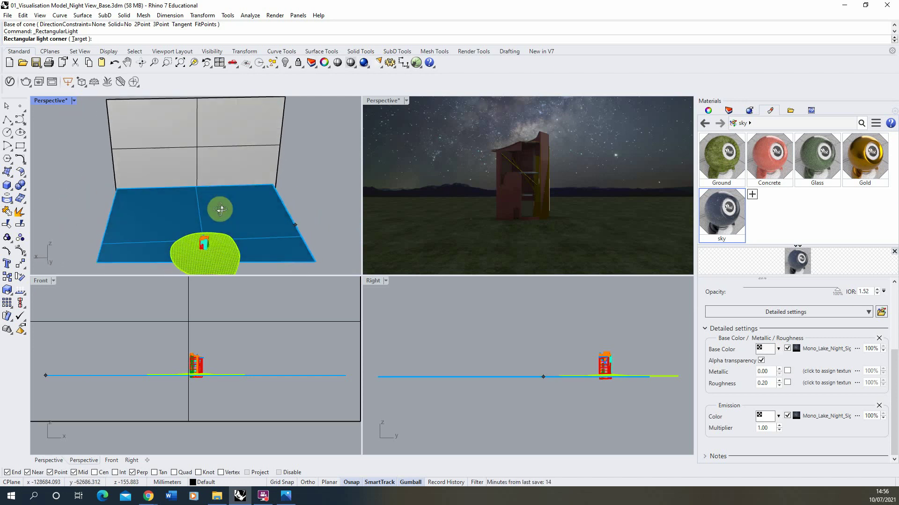
scroll(201, 361, up, 5)
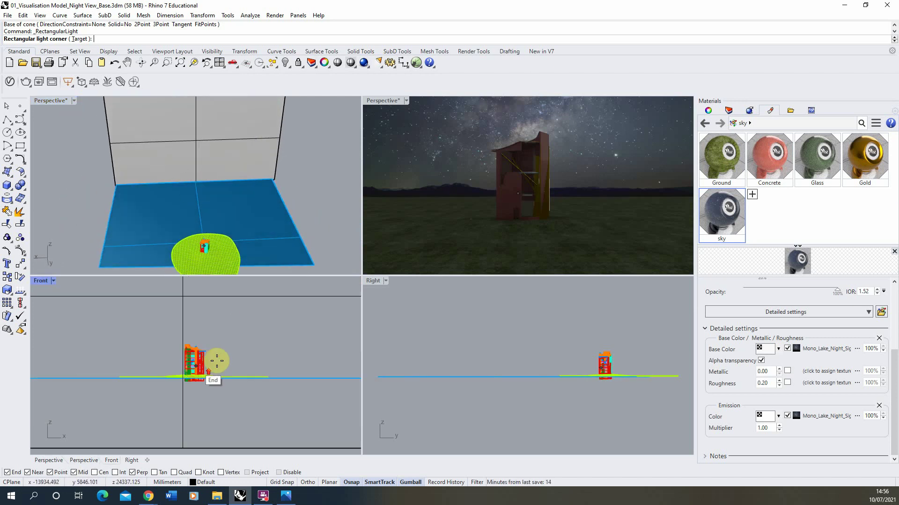
scroll(164, 355, down, 2)
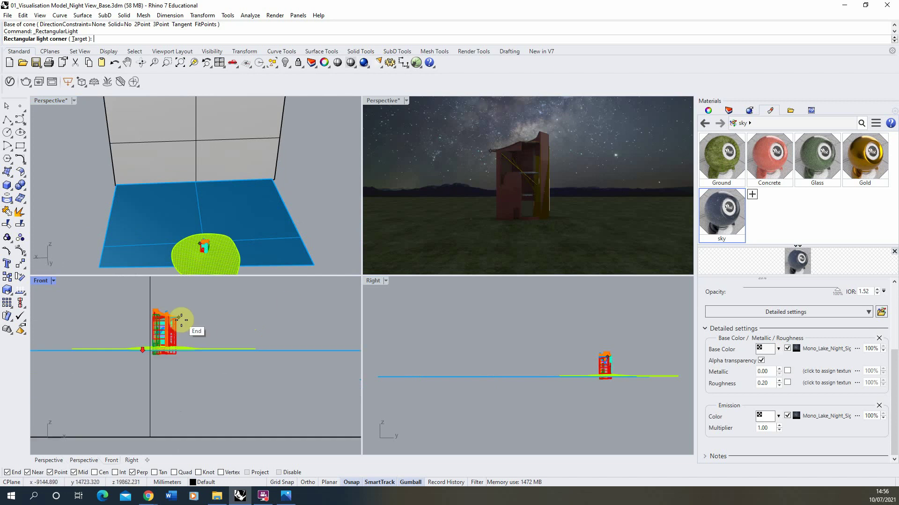
click(203, 307)
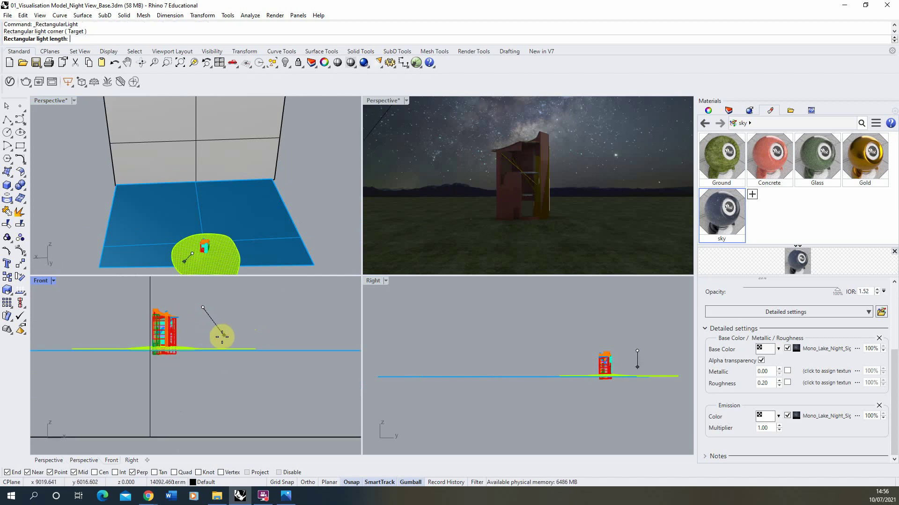
scroll(217, 307, up, 3)
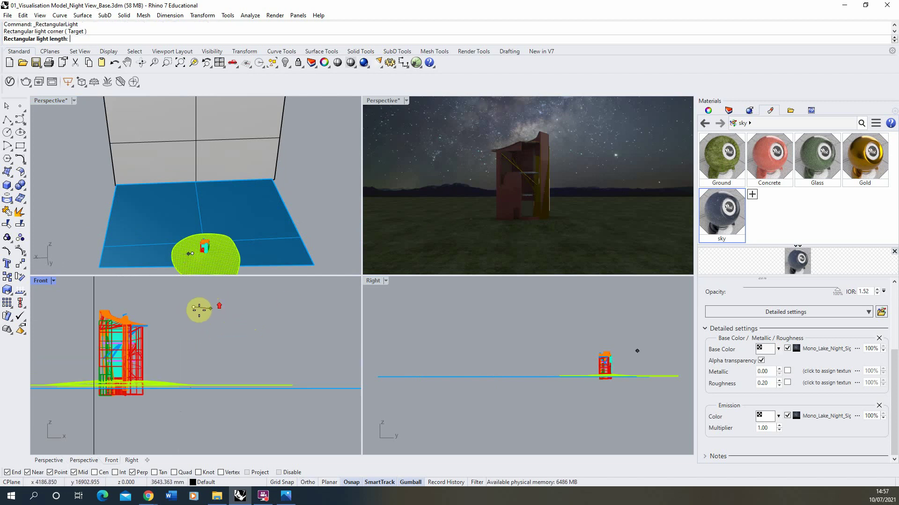
click(218, 310)
click(218, 373)
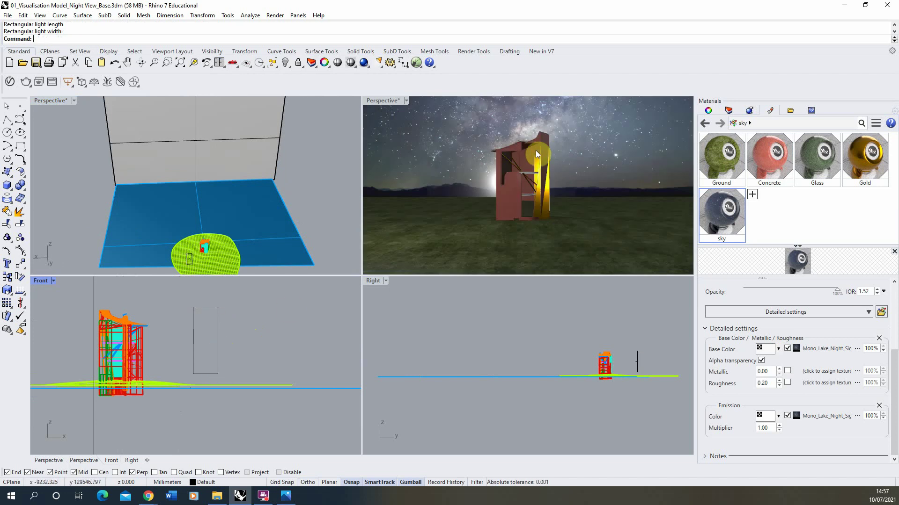
Step: Select the rectangular light and move it closer to the building in the Perspective viewport
click(218, 324)
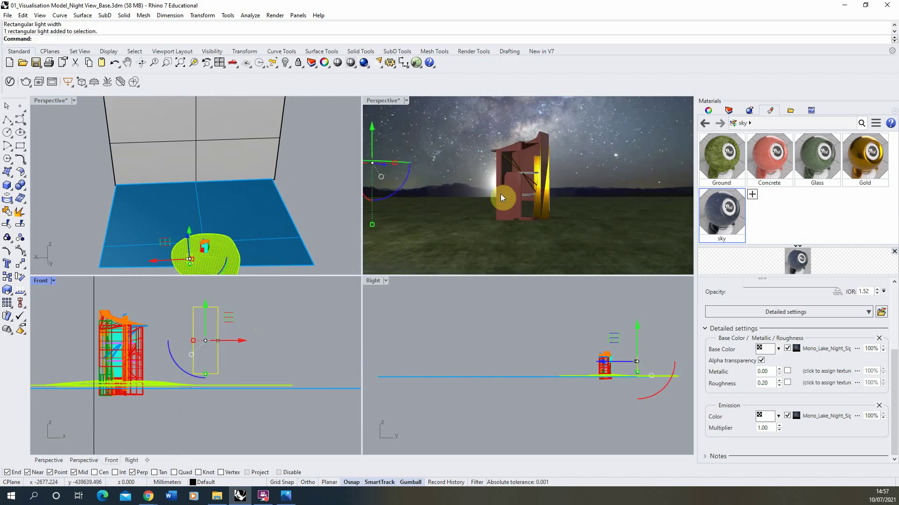
right_drag(187, 241, 215, 226)
scroll(215, 226, up, 4)
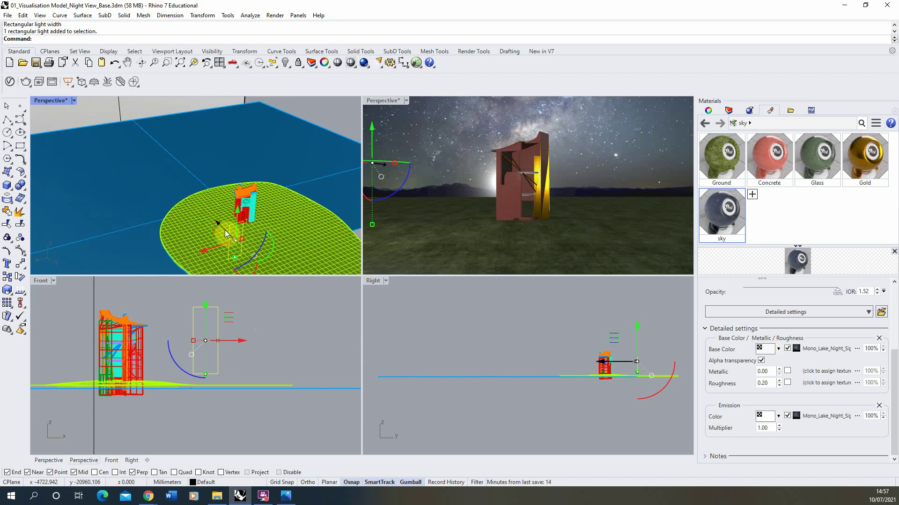
drag(224, 230, 248, 193)
scroll(247, 193, up, 3)
right_drag(233, 202, 251, 175)
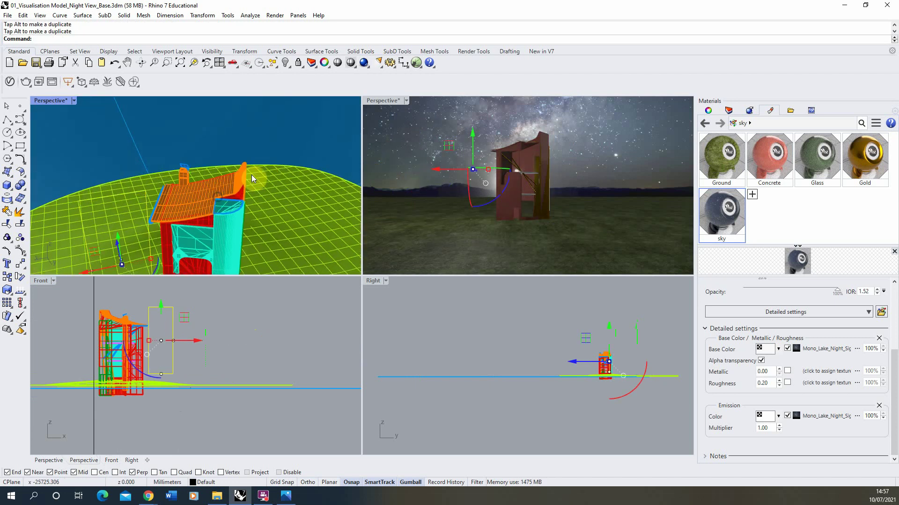
Step: Switch the Right viewport to the Top view and move the rectangular light sideways into the building's footprint
click(386, 281)
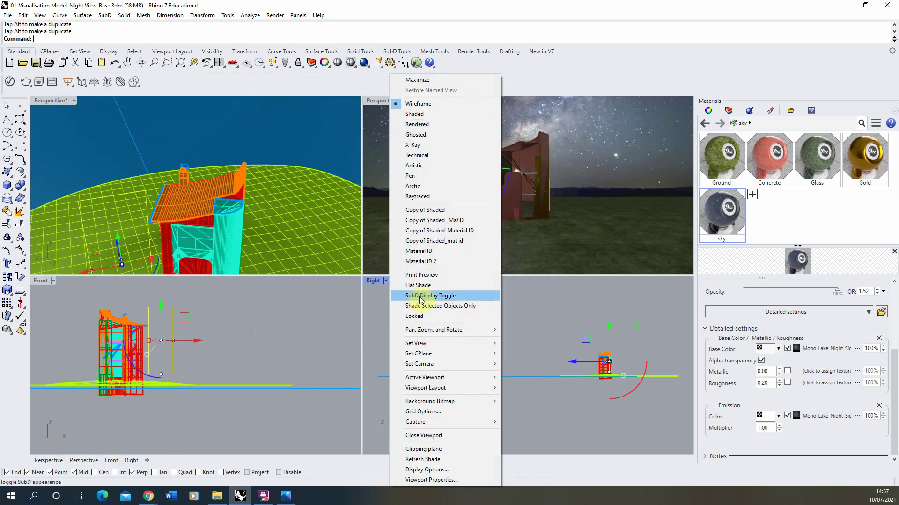
mouse_move(483, 344)
click(520, 356)
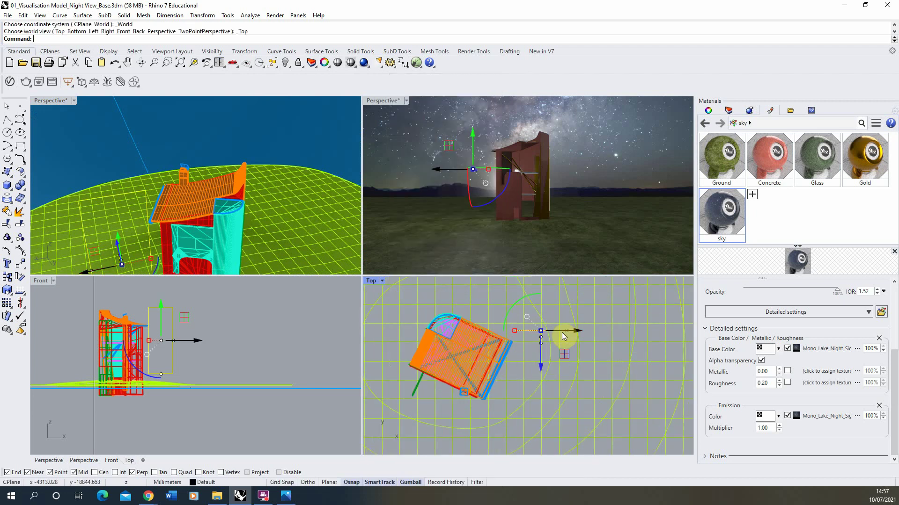
drag(559, 332, 463, 334)
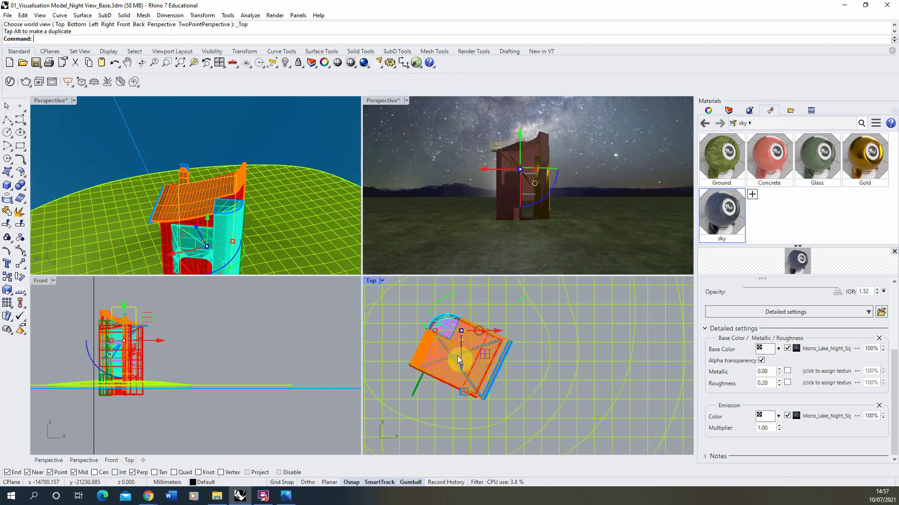
Step: Reselect the rectangular light, move it further into the building plan and rotate it parallel to the building's angled walls
click(457, 355)
click(447, 332)
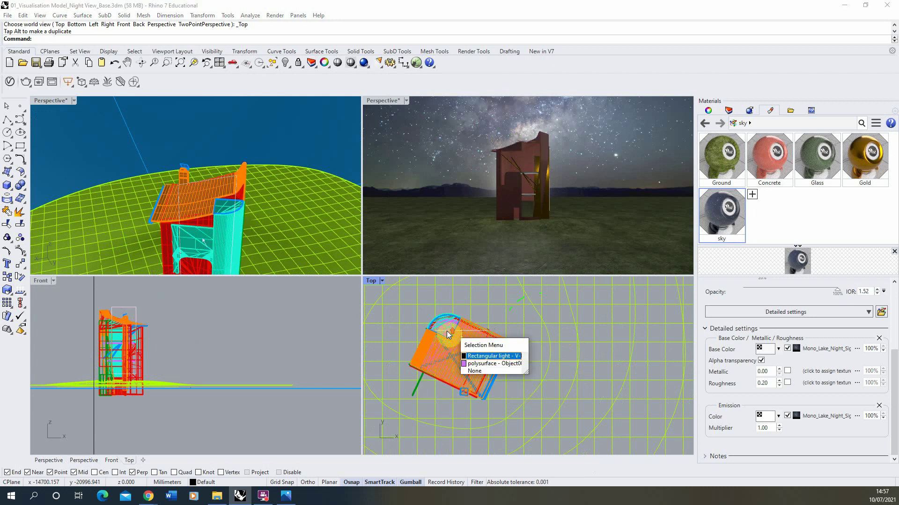
click(468, 351)
drag(460, 297, 460, 345)
drag(484, 381, 573, 351)
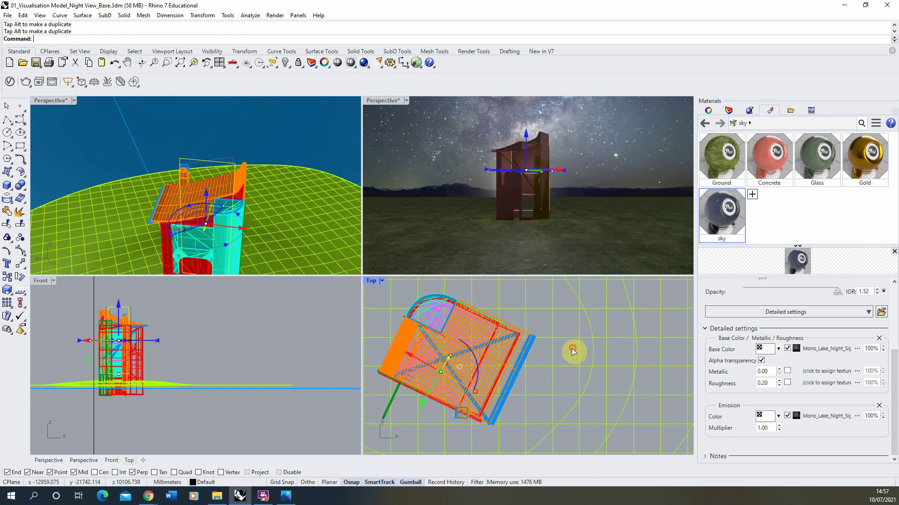
Step: Shift the rotated rectangular light perpendicular to its face until it sits just inside the building's front wall
scroll(442, 373, up, 2)
drag(442, 372, 429, 400)
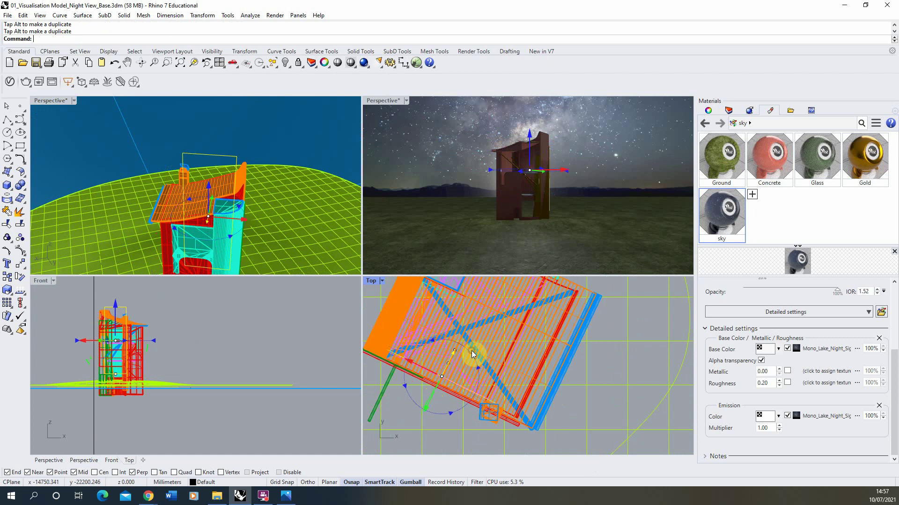
click(471, 357)
click(431, 399)
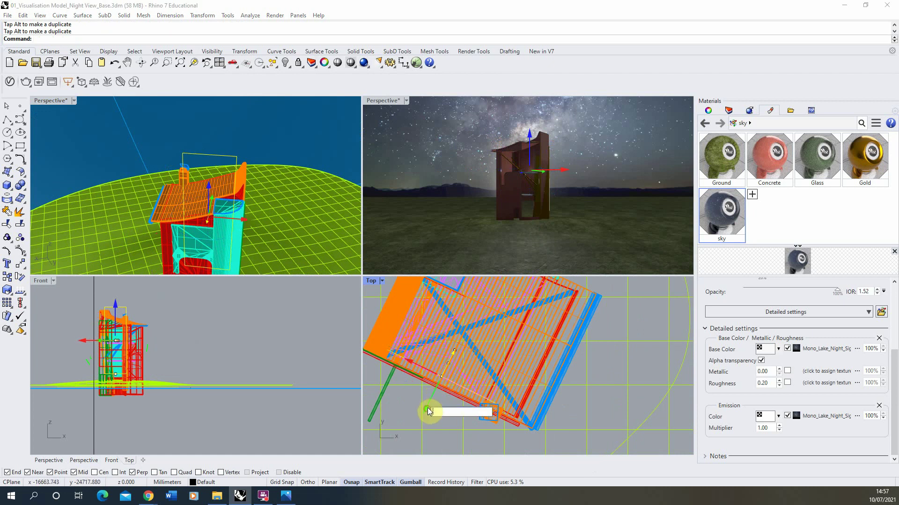
Step: Lower the rectangular light vertically below the roof so that it fits within the building's height
scroll(422, 406, up, 2)
right_drag(196, 204, 251, 166)
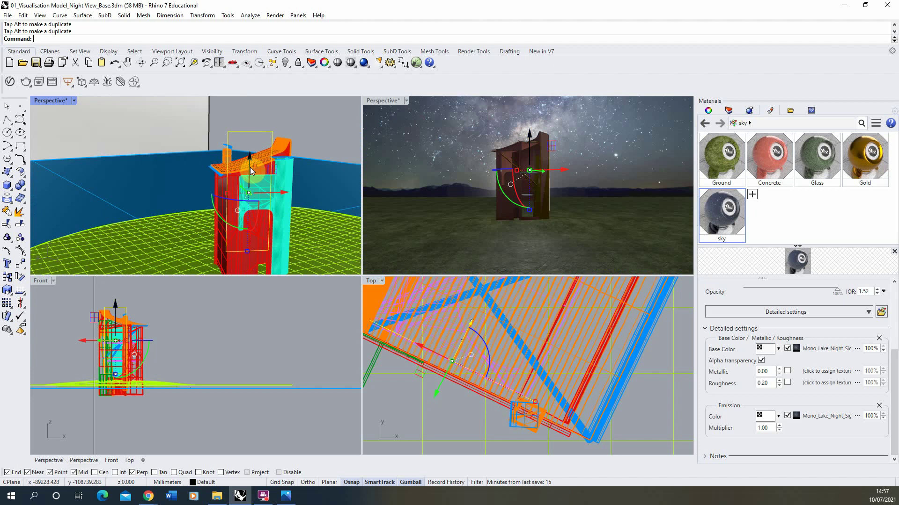
drag(249, 171, 246, 209)
scroll(229, 188, up, 6)
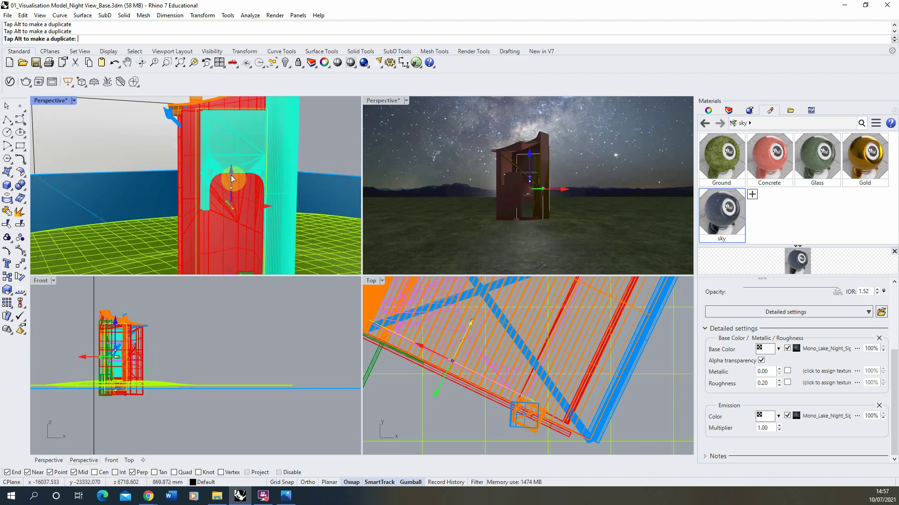
right_drag(228, 186, 256, 177)
scroll(257, 176, down, 3)
scroll(108, 172, up, 4)
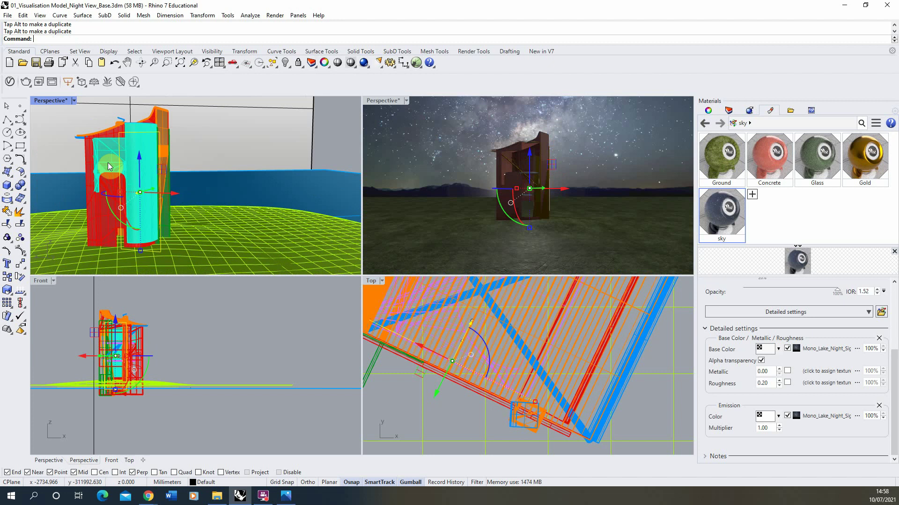
scroll(155, 178, down, 5)
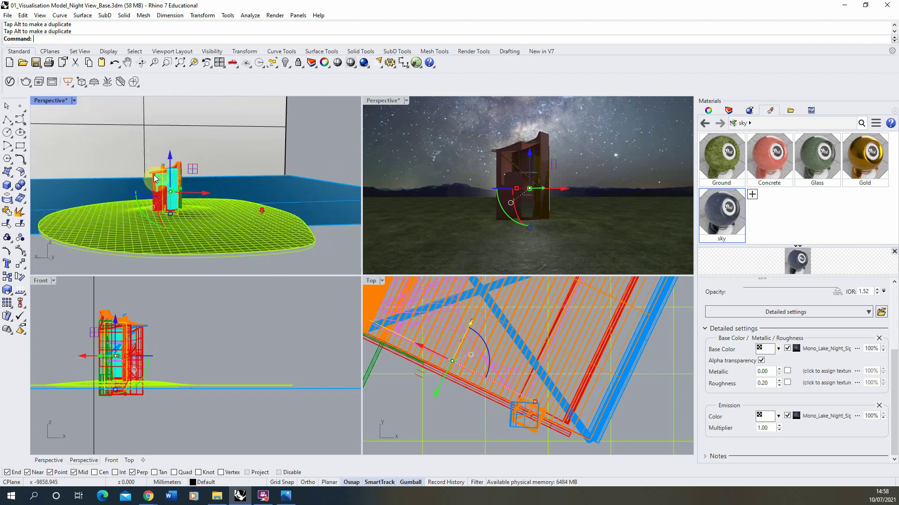
scroll(155, 178, up, 2)
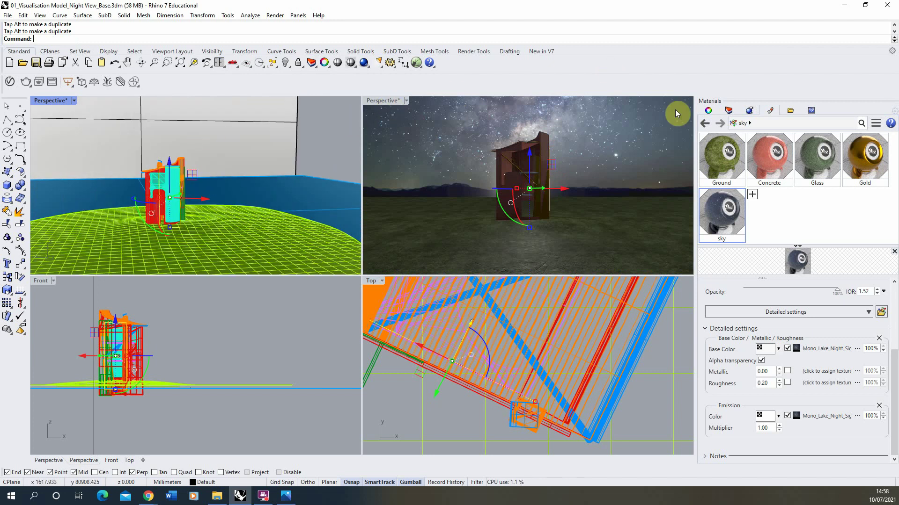
Step: Set the rectangular light's color to a warm pale yellow with the HSV Color Wheel
click(708, 111)
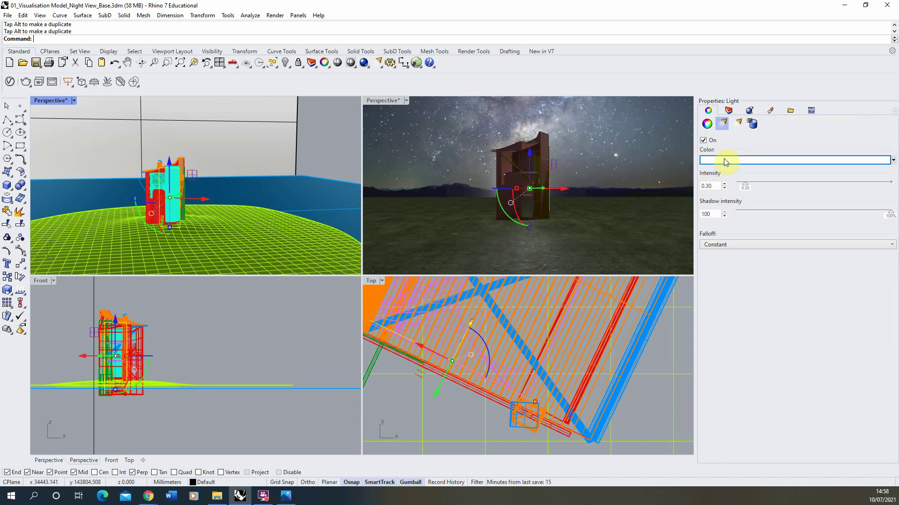
click(747, 161)
click(524, 209)
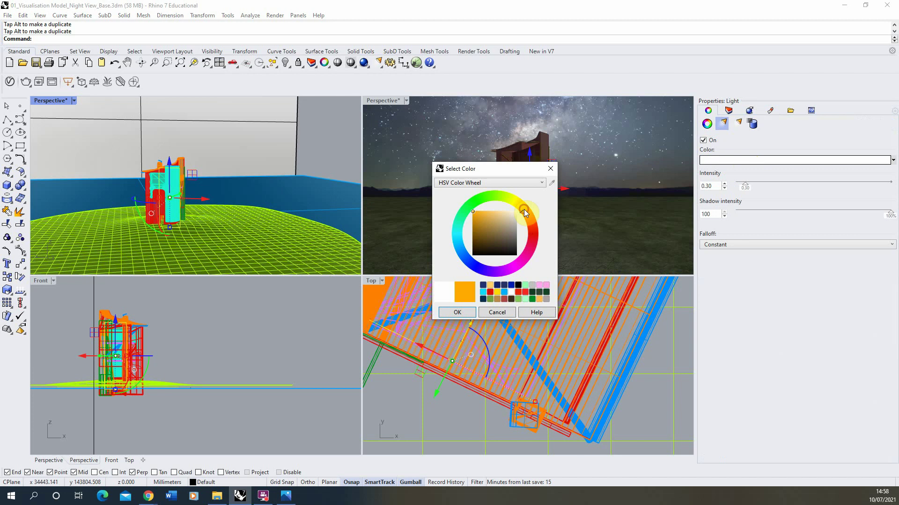
click(522, 206)
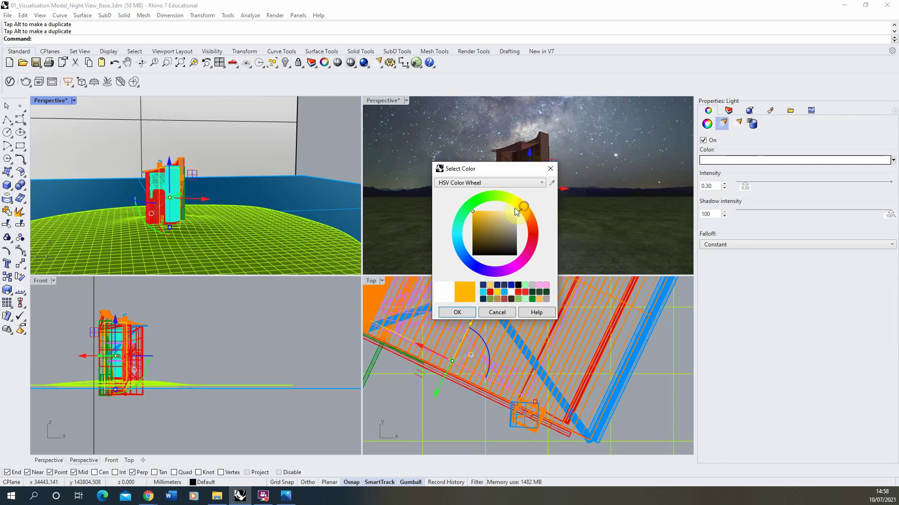
drag(491, 214, 495, 209)
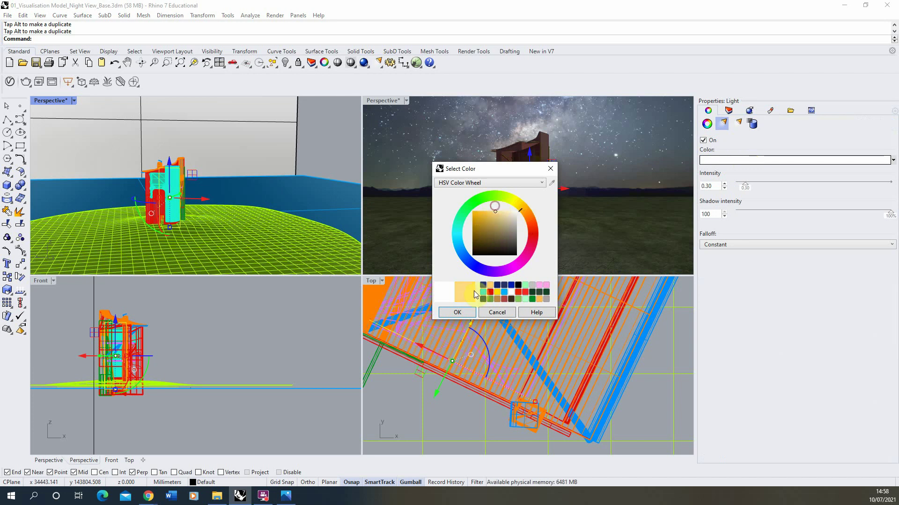
click(458, 312)
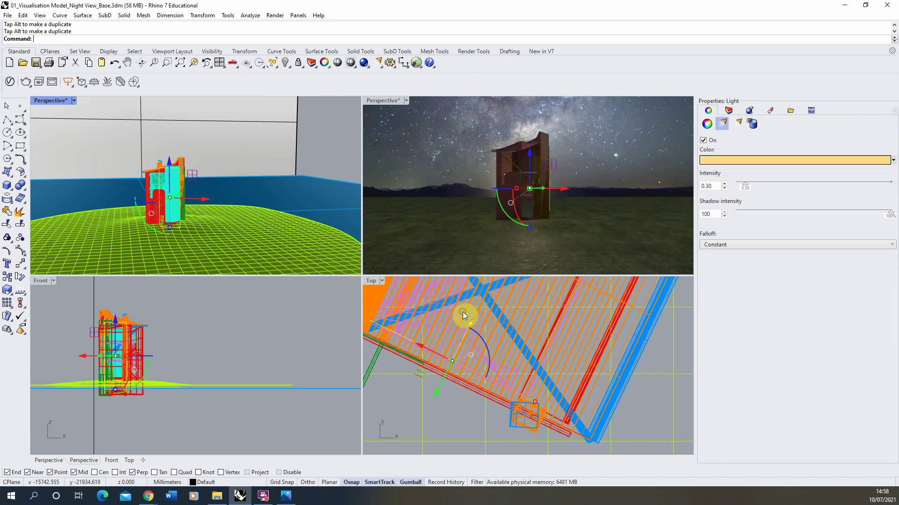
click(745, 161)
click(504, 208)
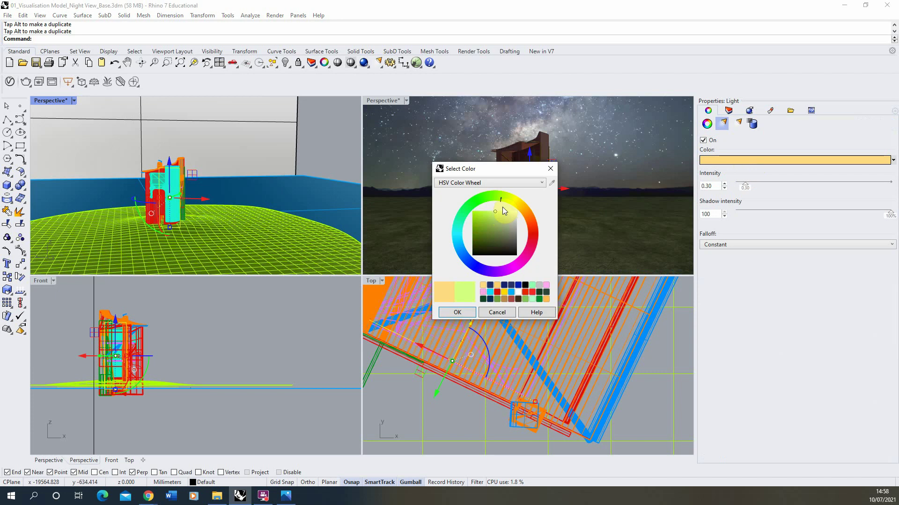
drag(502, 207, 519, 208)
click(457, 312)
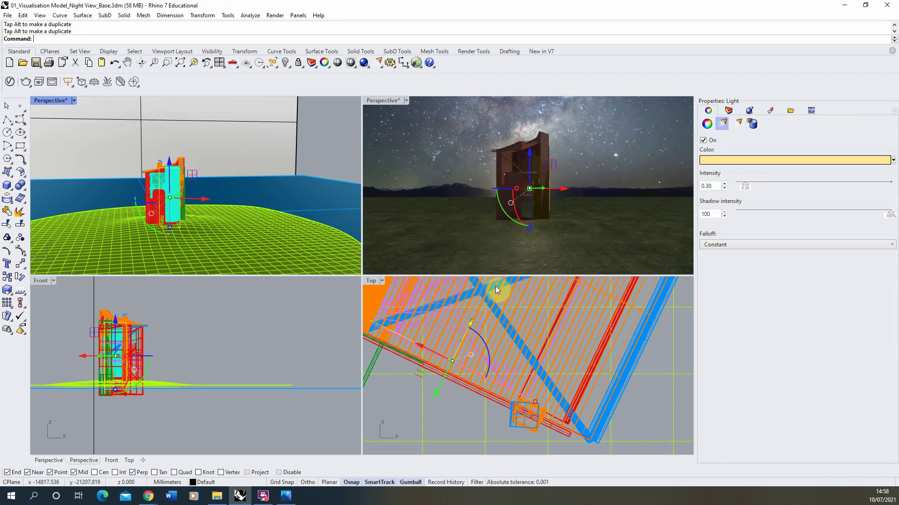
Step: Raise the rectangular light's intensity to about 1.03 and render a preview of the starry Perspective viewport
drag(745, 186, 771, 188)
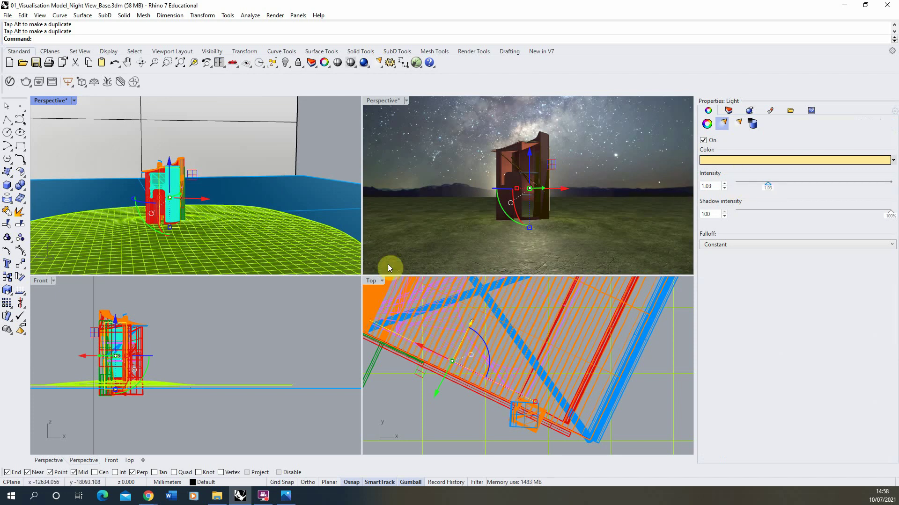
click(382, 101)
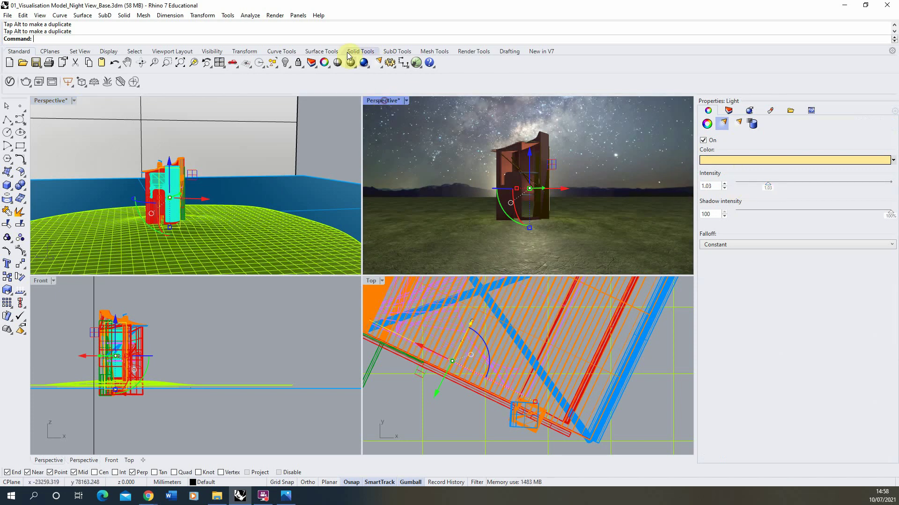
click(275, 15)
click(313, 37)
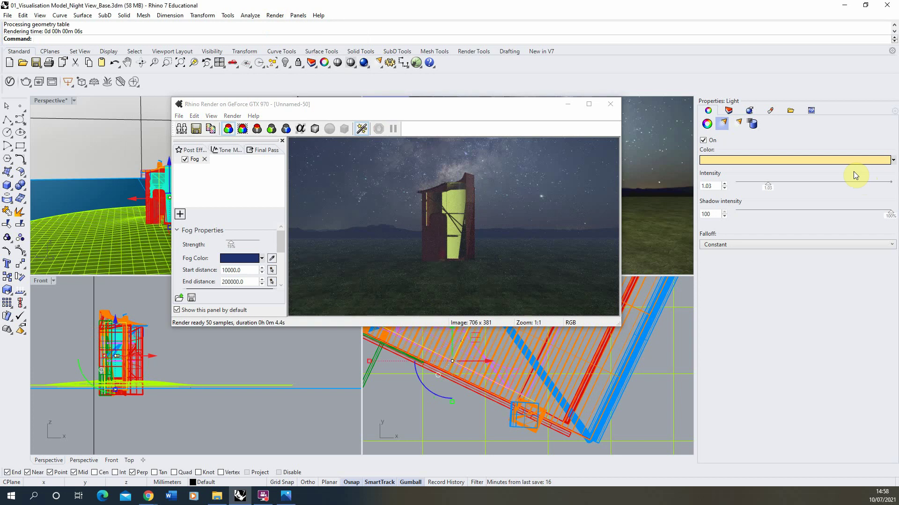
Step: Assign the TexturesCom_Overlay_Abstract_1K_overlay rf image from the Textures folder as the Glass material's roughness texture
scroll(476, 213, up, 1)
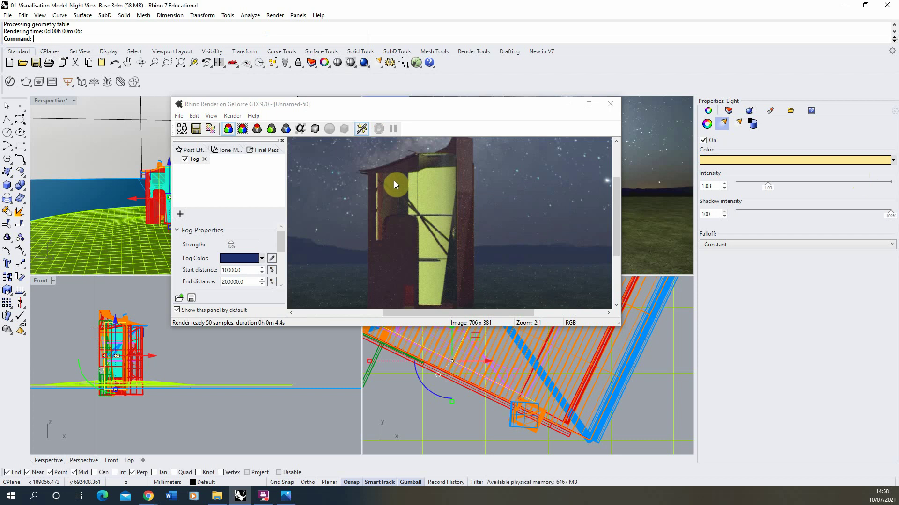
scroll(394, 181, down, 1)
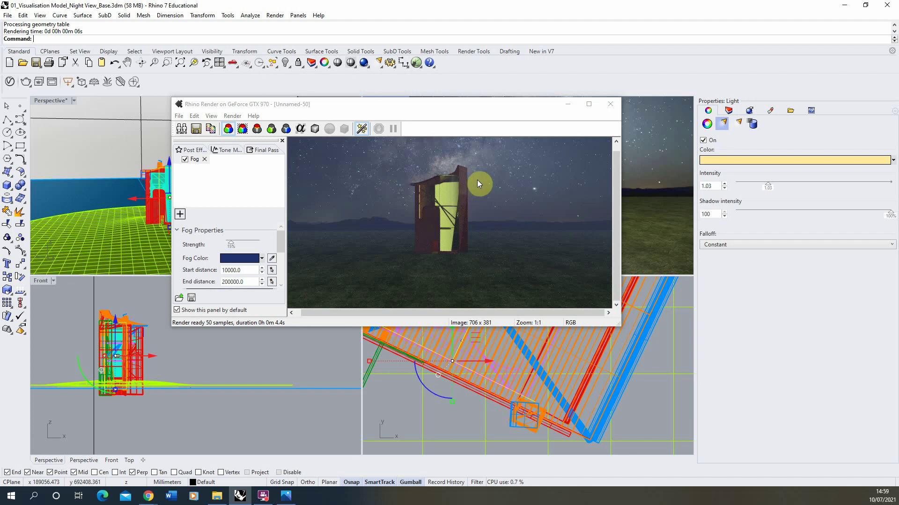
click(772, 111)
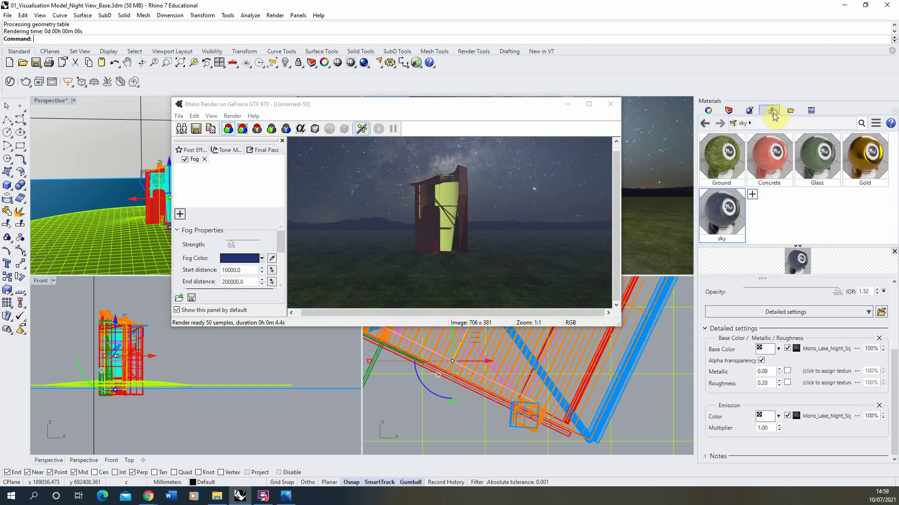
click(816, 158)
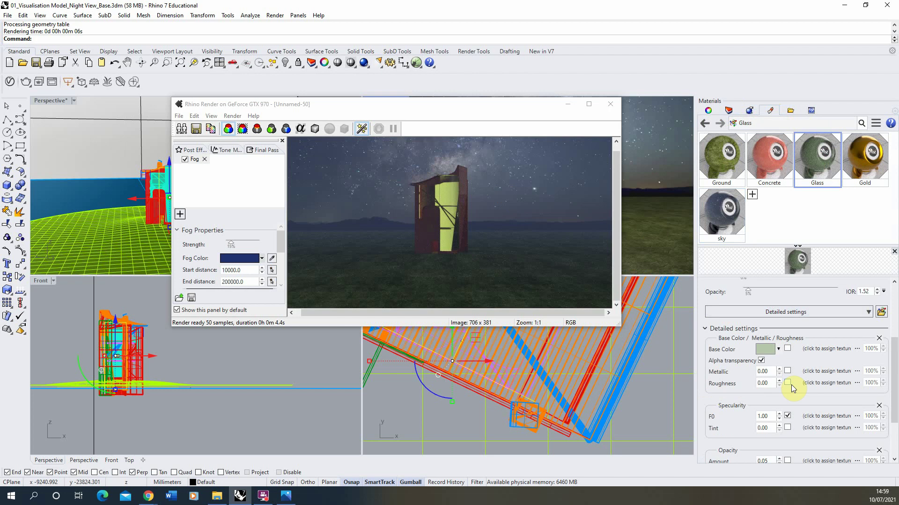
click(819, 383)
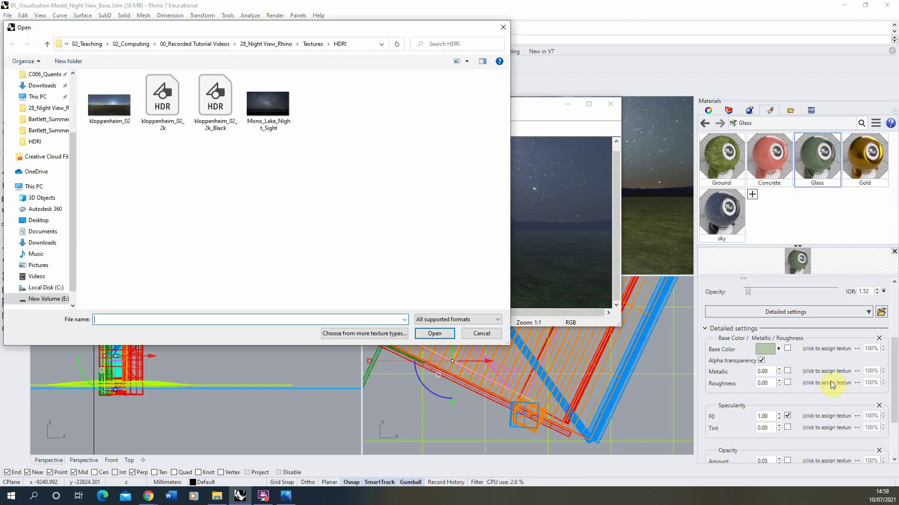
click(308, 44)
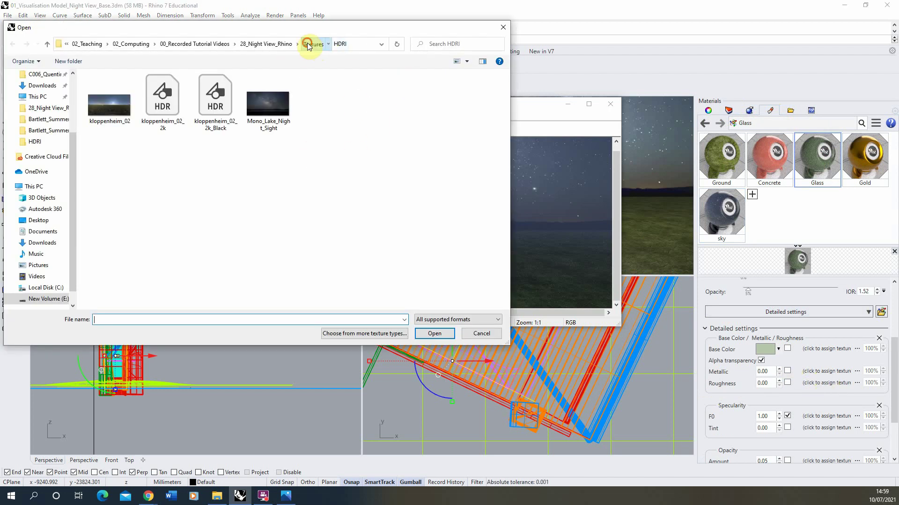
click(220, 101)
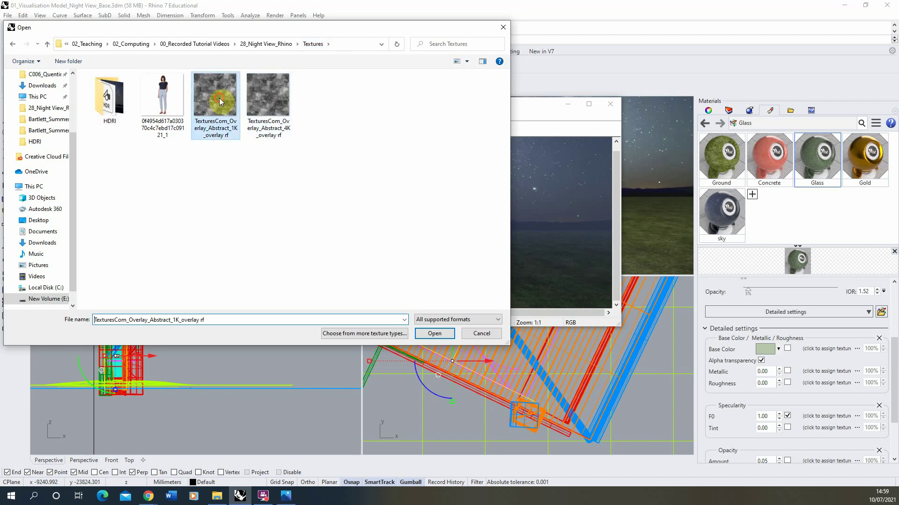
right_click(281, 166)
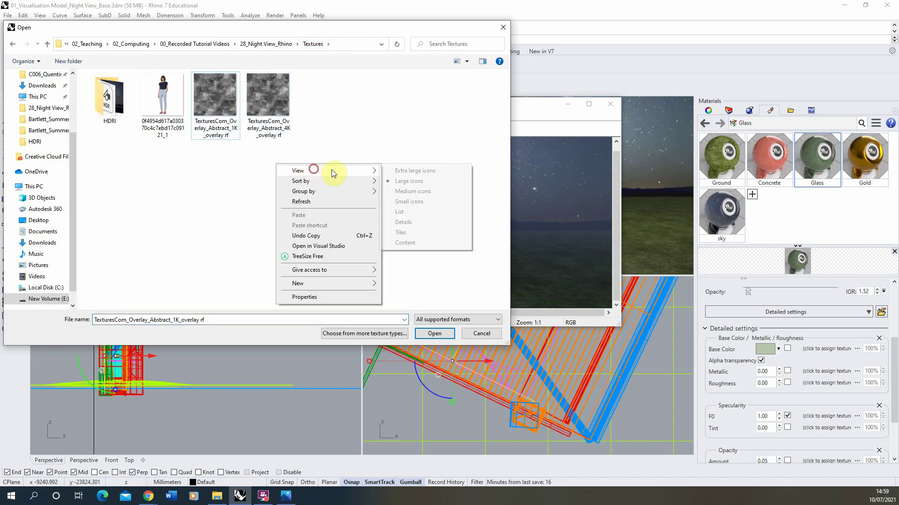
click(407, 182)
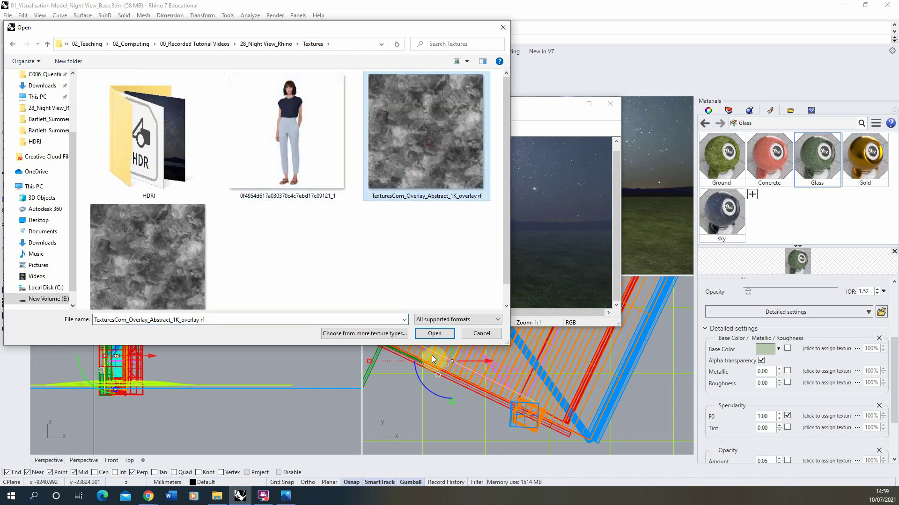
click(436, 333)
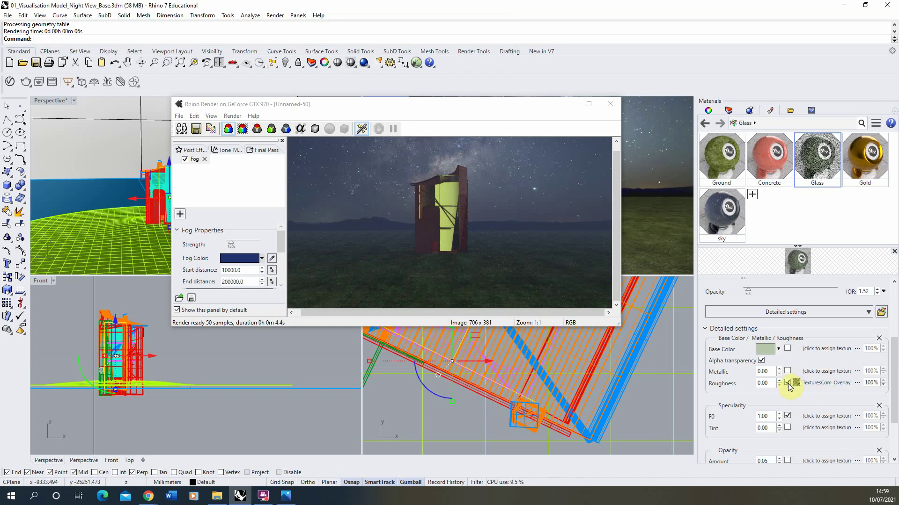
Step: Render a new preview of the starry Perspective viewport and examine the building's textured glass up close
click(610, 104)
click(275, 16)
click(298, 33)
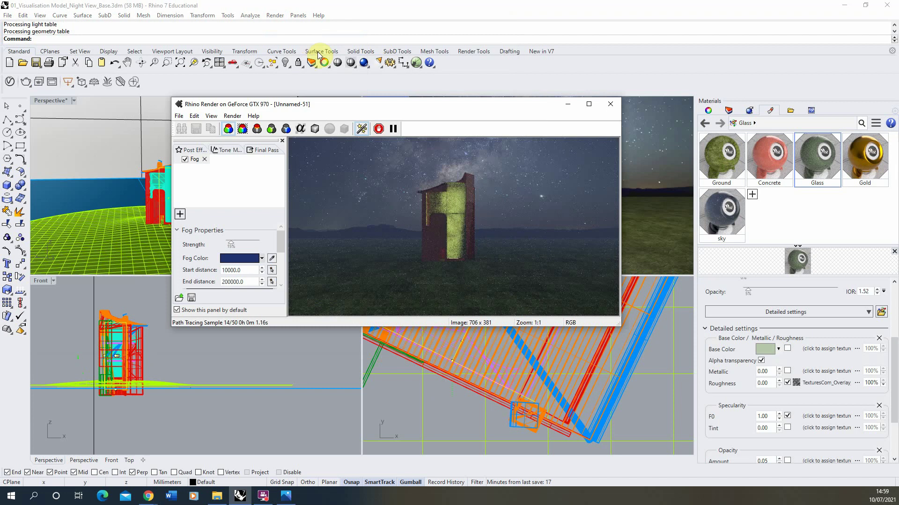
scroll(450, 205, up, 1)
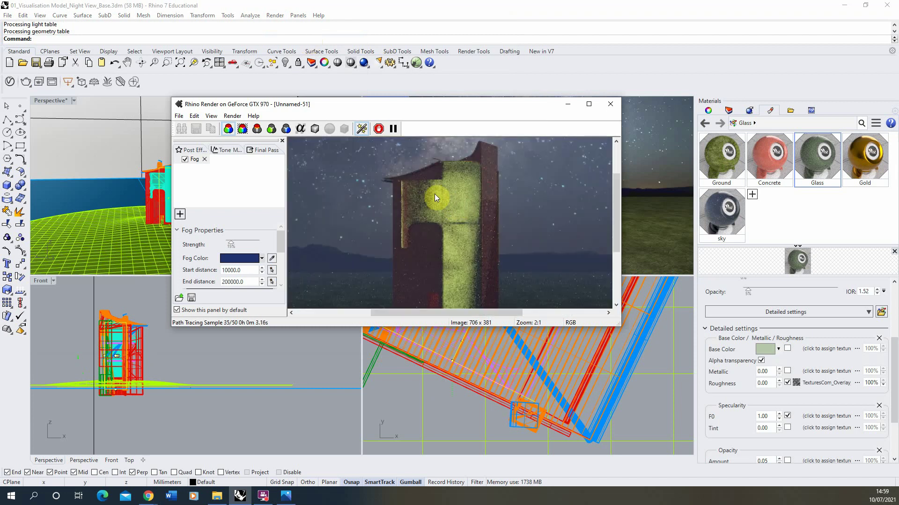
scroll(433, 194, down, 1)
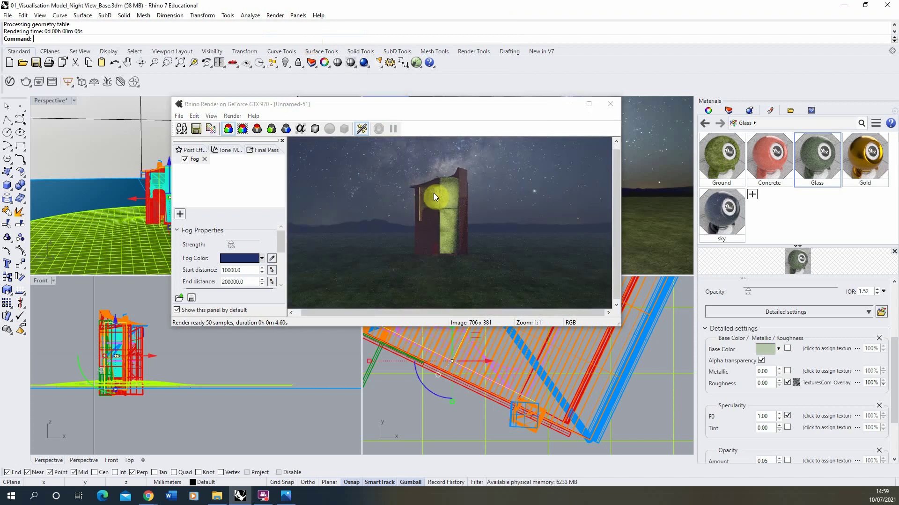
scroll(428, 192, up, 1)
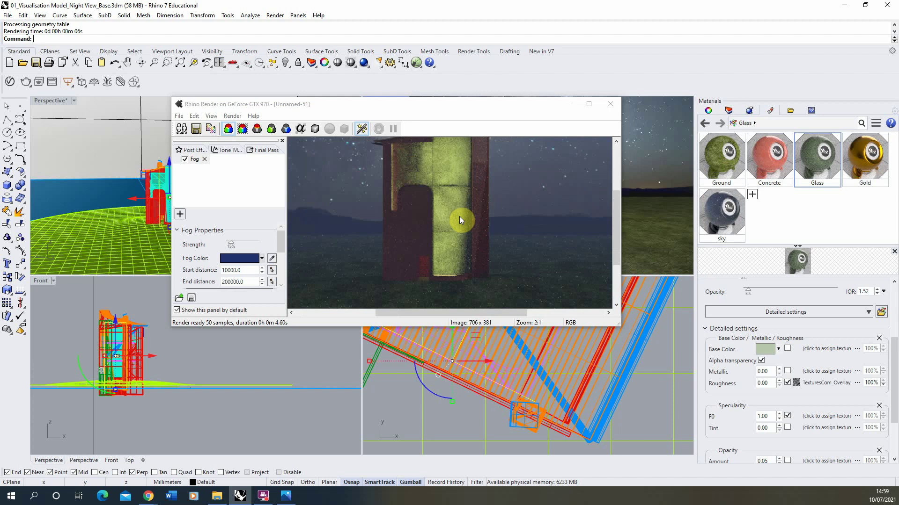
scroll(458, 266, down, 1)
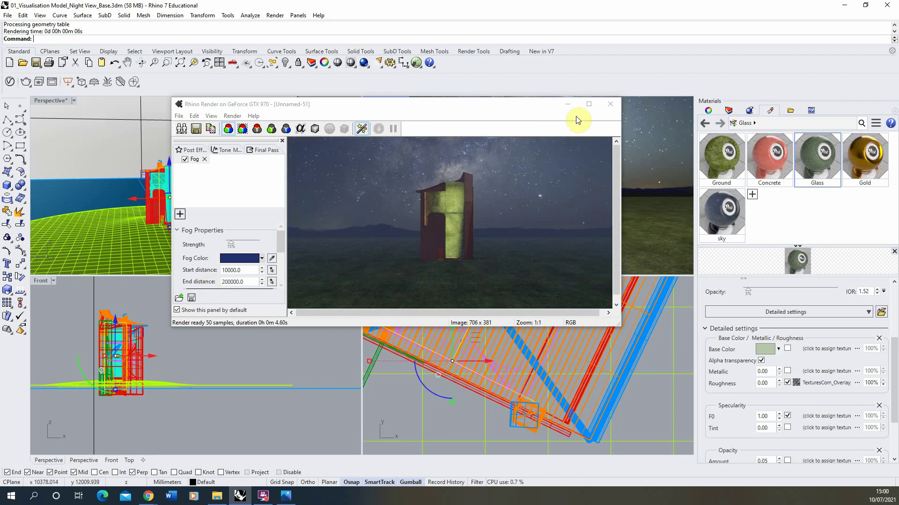
Step: Set the rectangular light's intensity to 3 and render a preview of the starry Perspective viewport
click(708, 110)
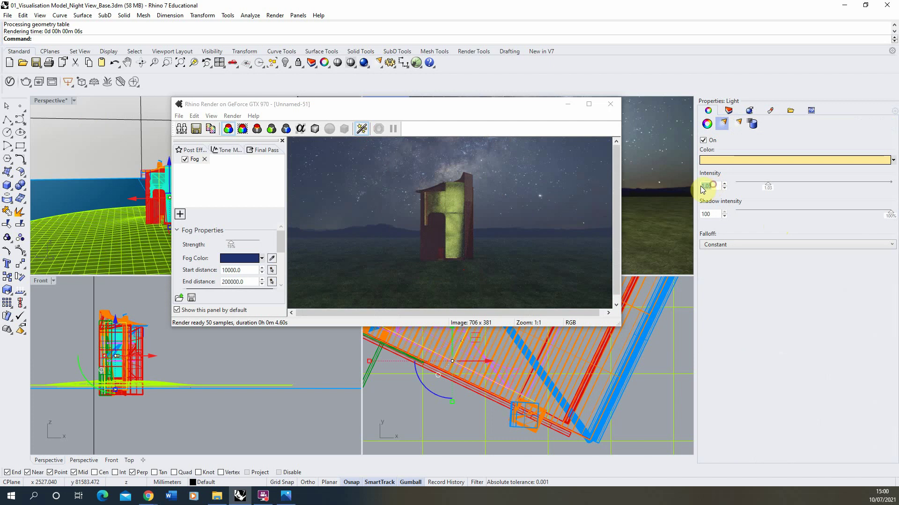
text(3)
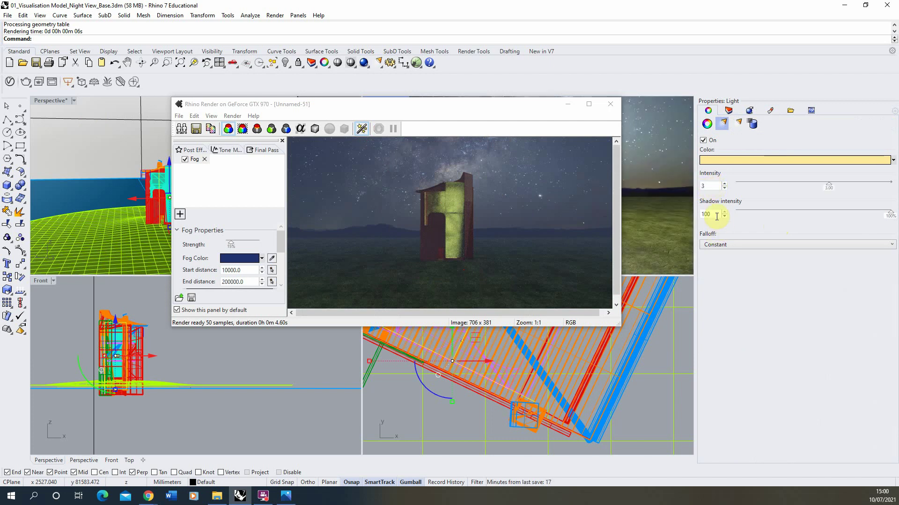
click(275, 16)
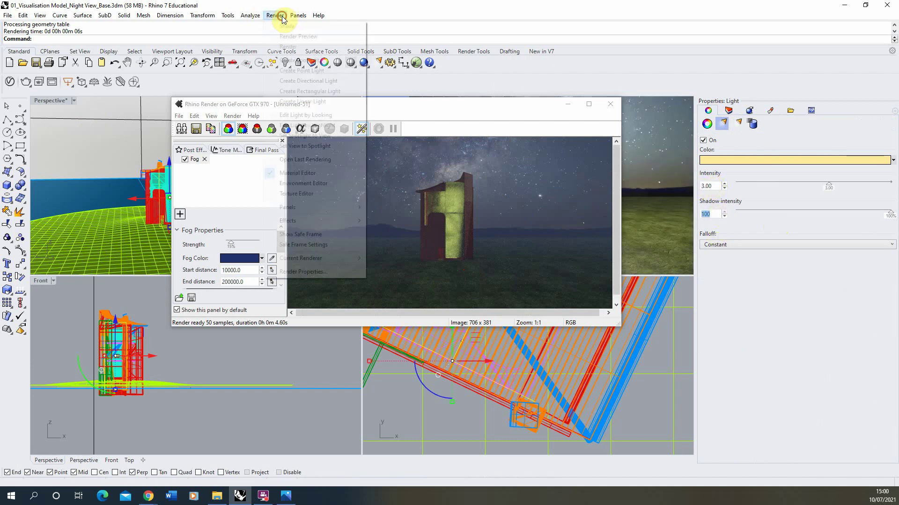
click(295, 37)
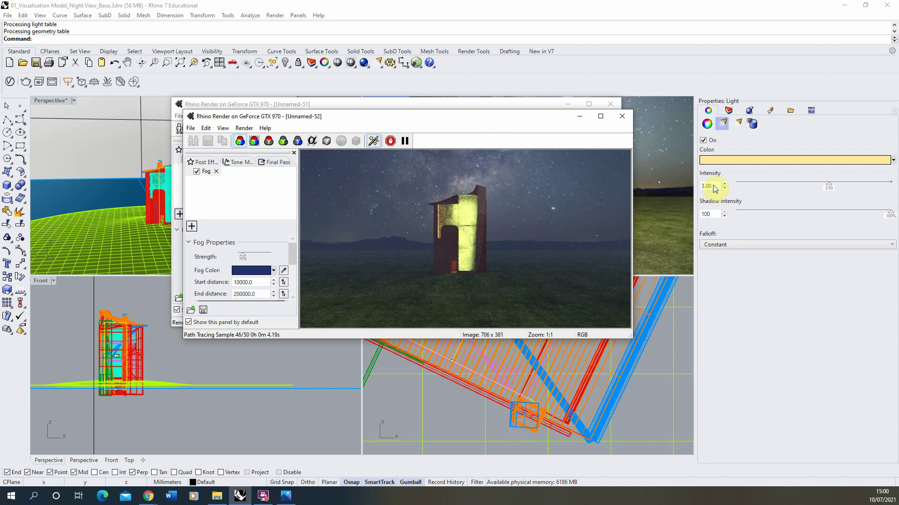
click(622, 116)
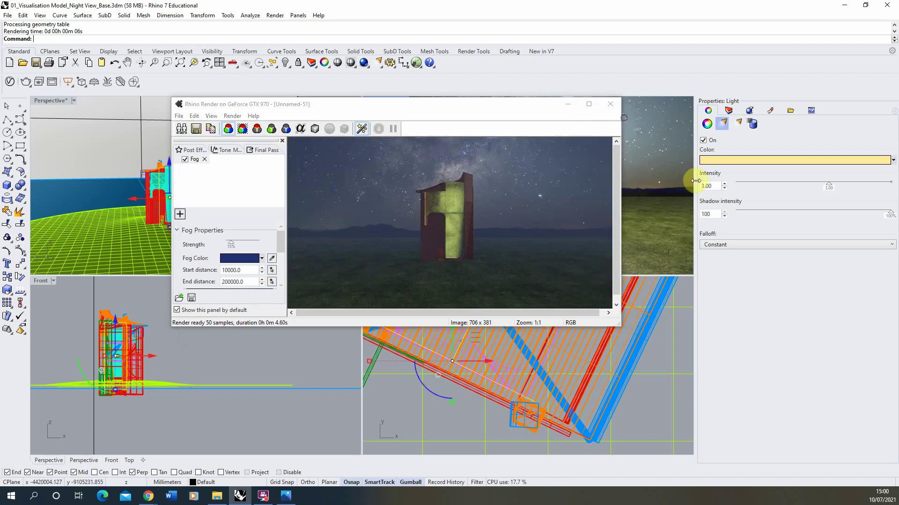
click(610, 104)
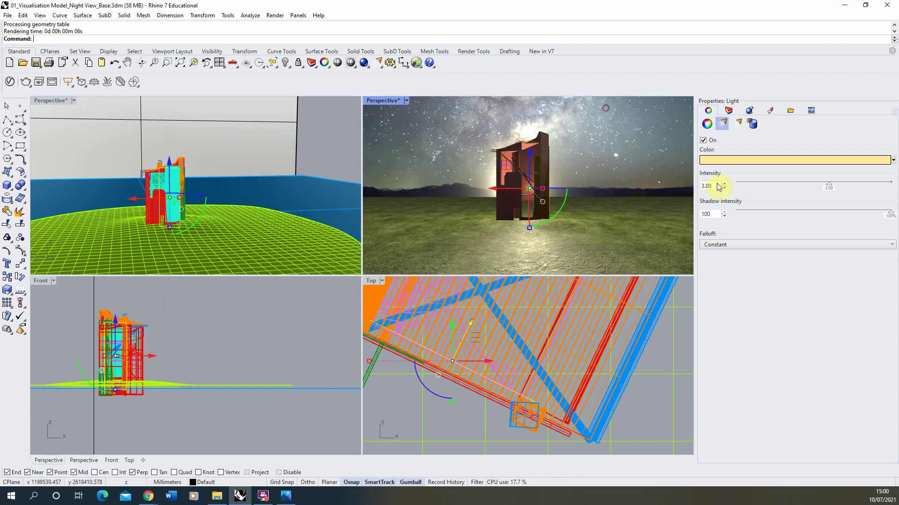
Step: Set the rectangular light's intensity to 1.5, render a preview of the starry Perspective viewport and examine the lit glass
text(11.5)
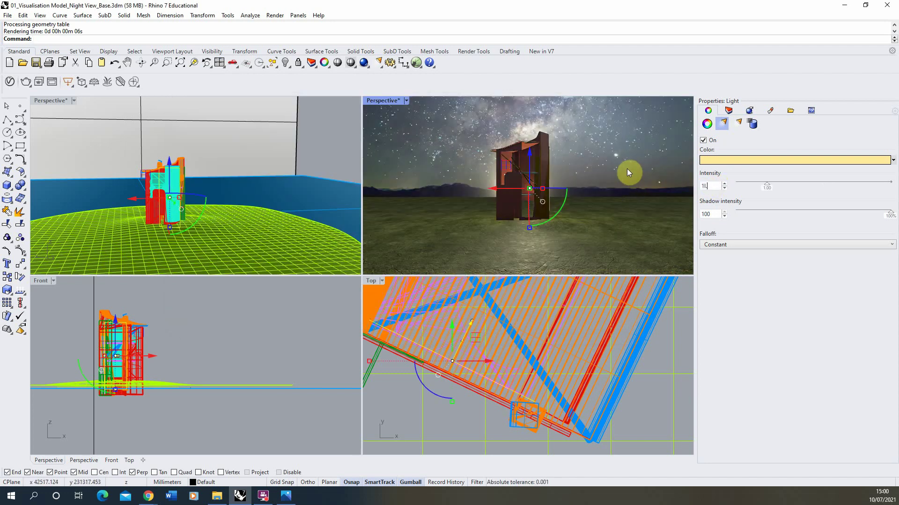
click(705, 186)
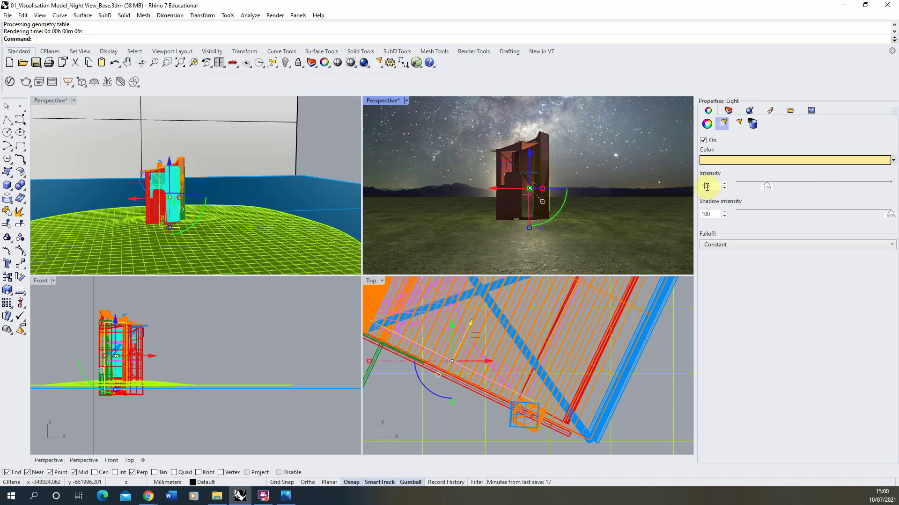
key(BackSpace)
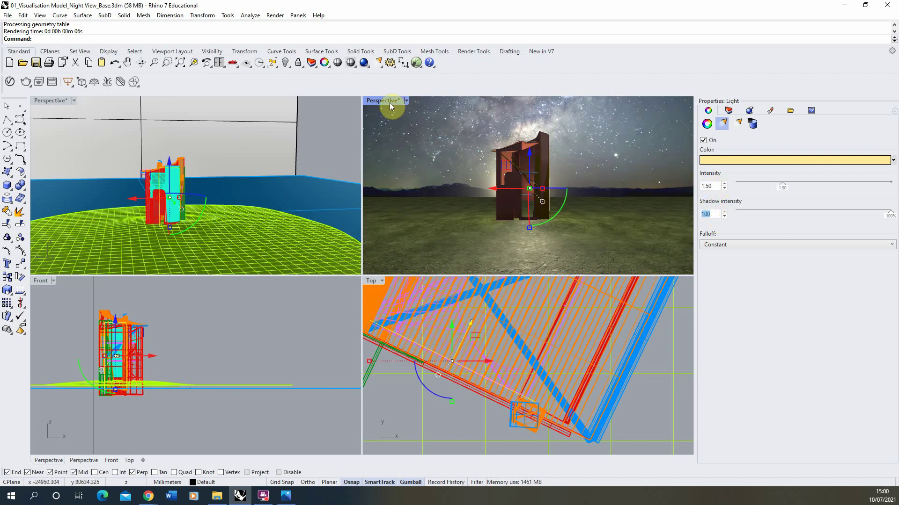
click(267, 18)
click(297, 35)
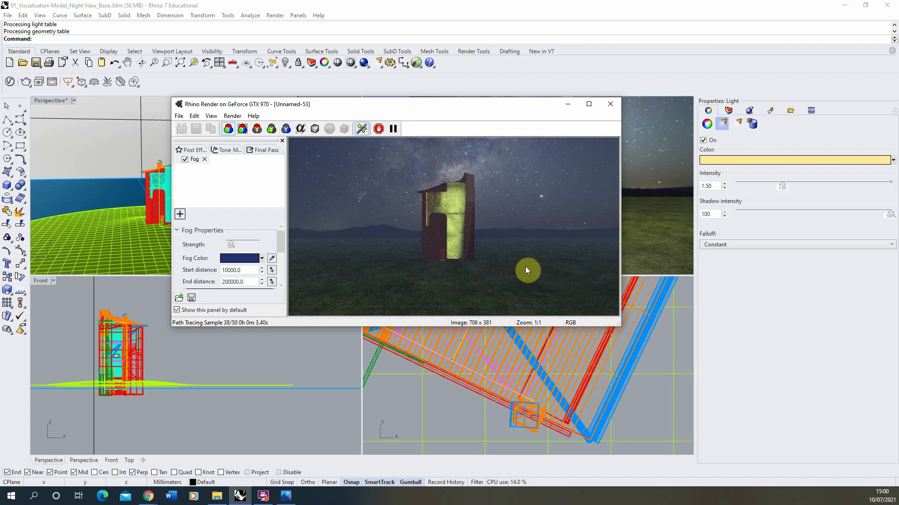
scroll(450, 211, up, 2)
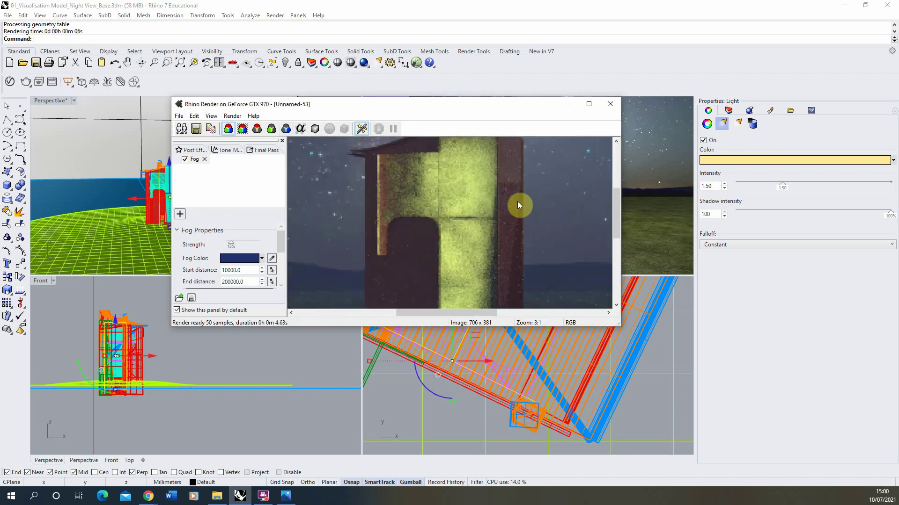
scroll(452, 208, down, 2)
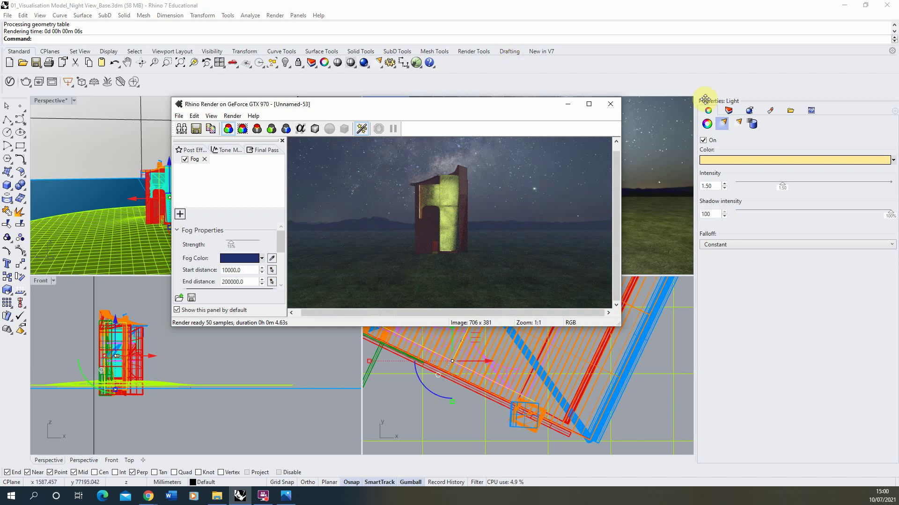
click(614, 105)
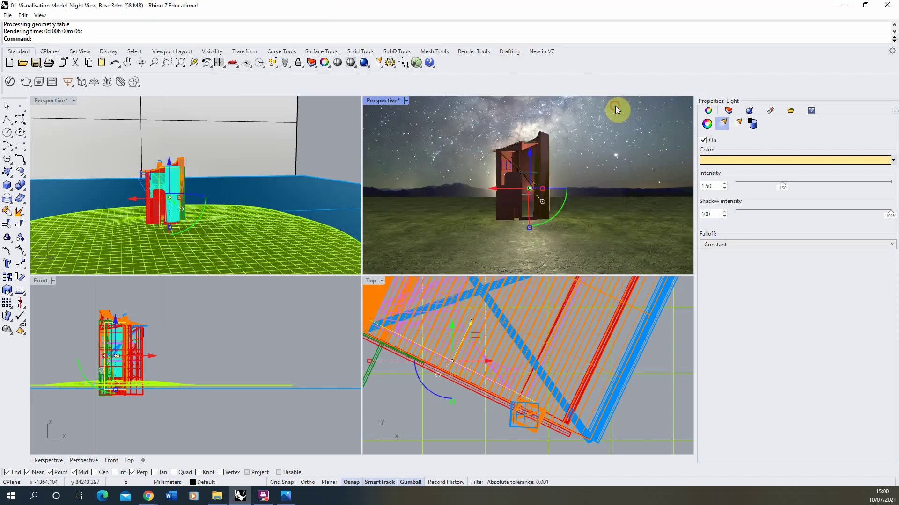
Step: Draw a vertical plane about 971 mm wide and 2100 mm high just in front of the green ground surface
click(254, 317)
right_drag(193, 193, 216, 209)
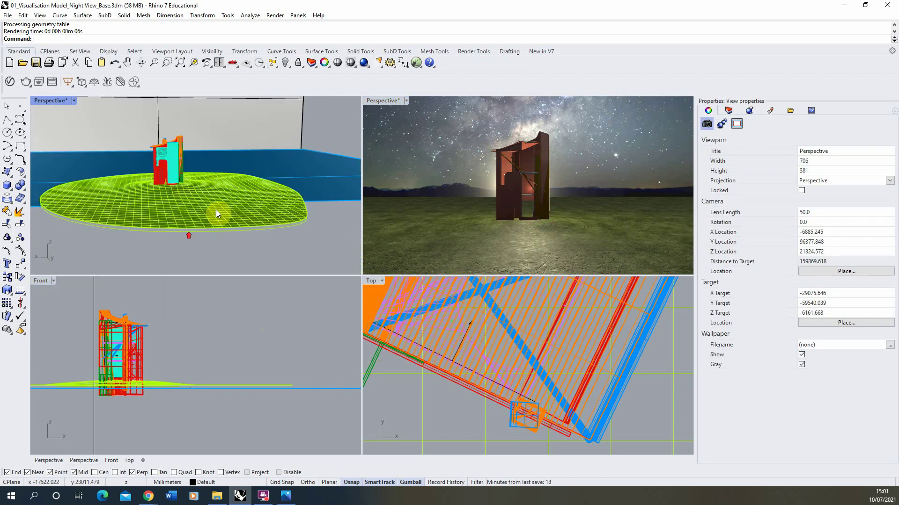
click(11, 192)
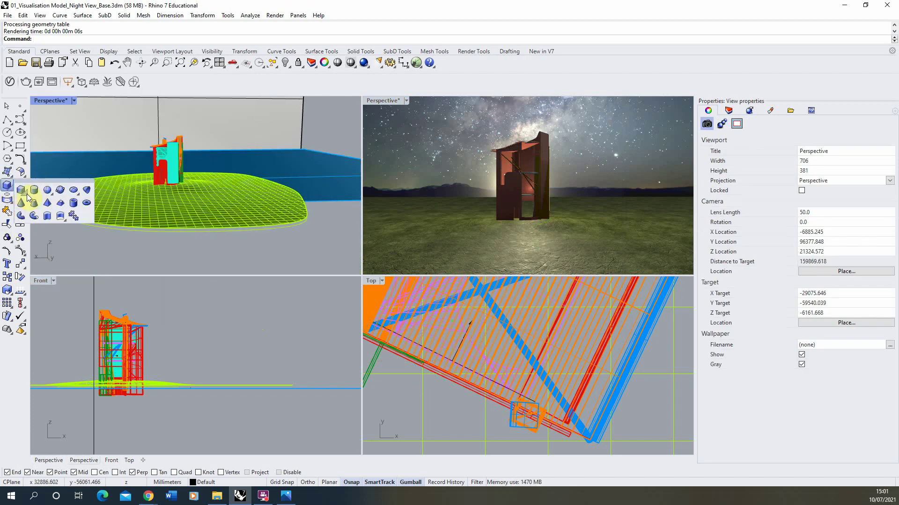
click(10, 173)
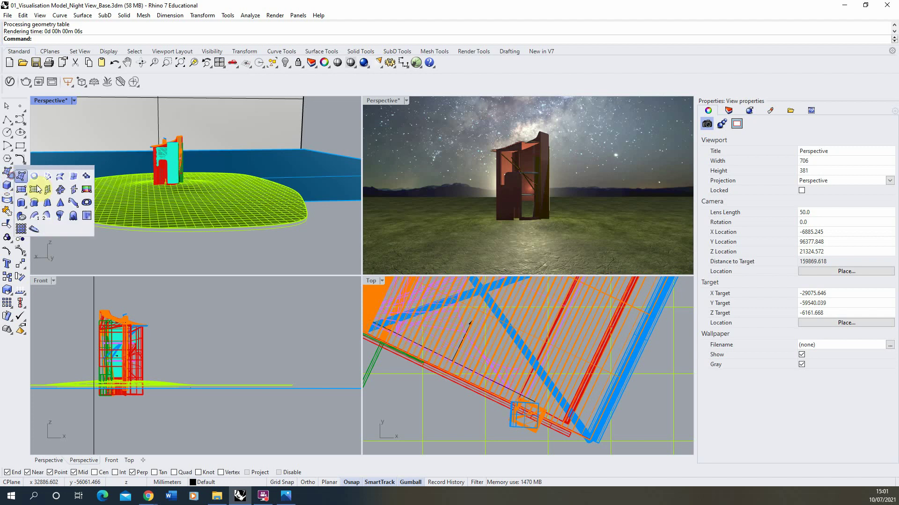
click(47, 192)
scroll(202, 242, up, 5)
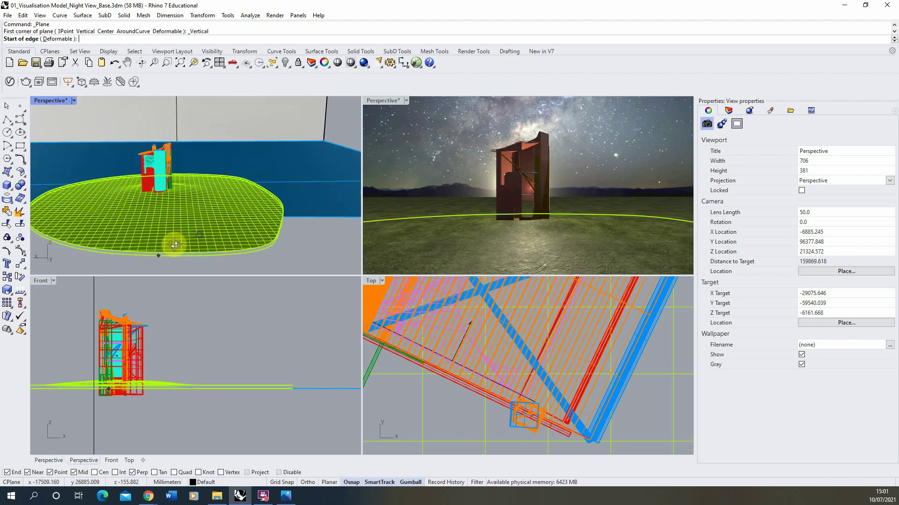
click(156, 244)
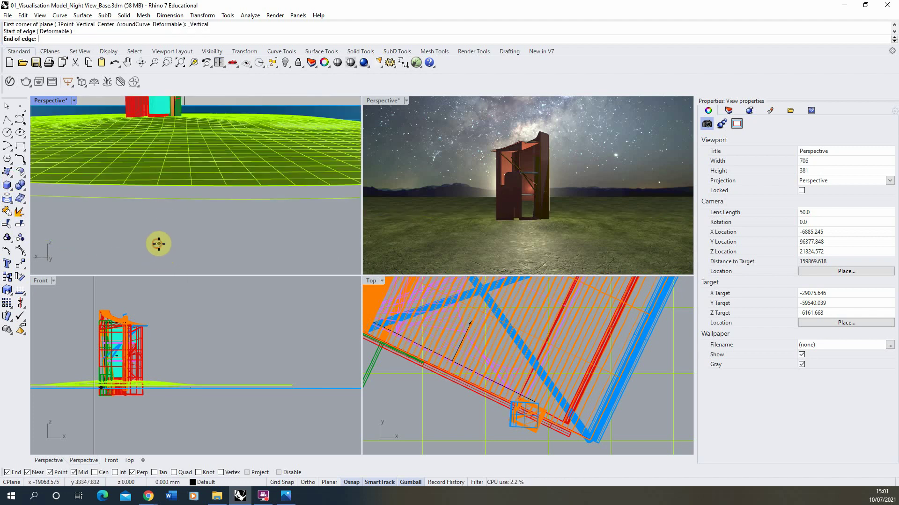
key(F8)
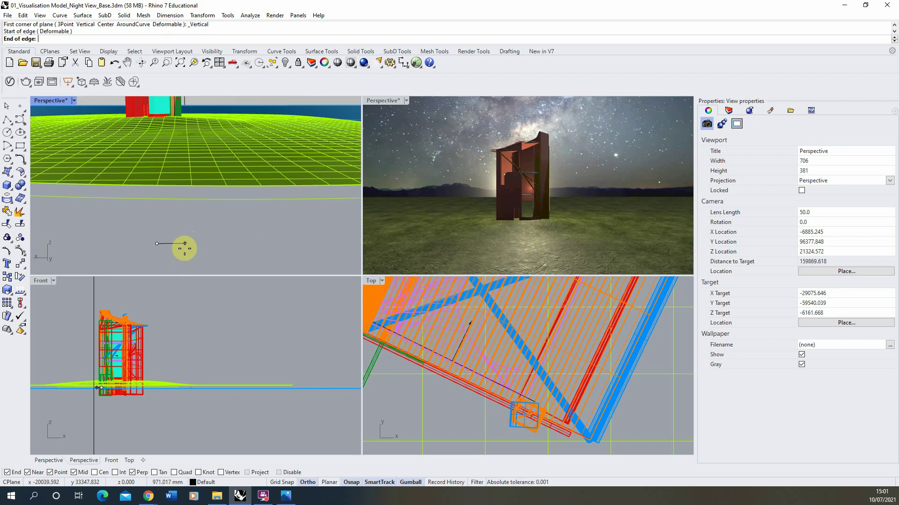
click(185, 244)
key(F8)
text(2100)
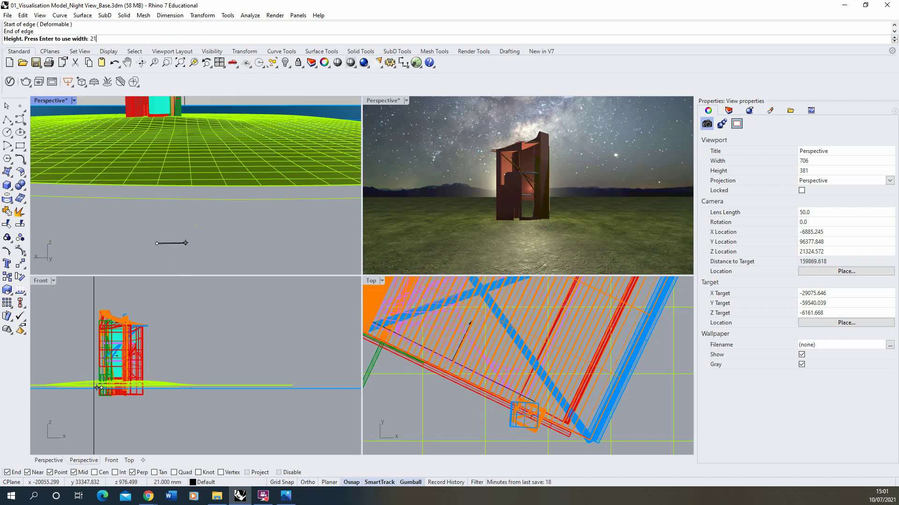
click(186, 216)
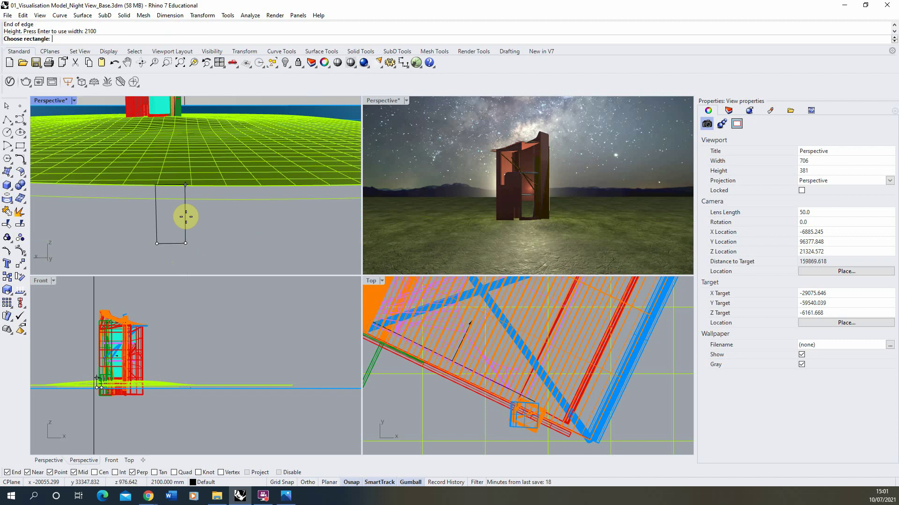
click(189, 217)
Step: Raise the new vertical plane straight up until it stands above the front edge of the ground surface
click(173, 218)
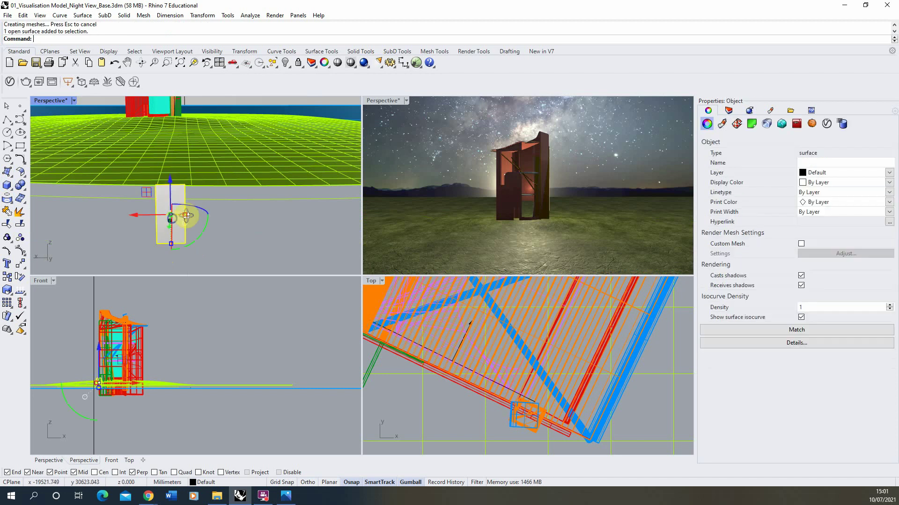
scroll(178, 226, down, 3)
scroll(227, 203, up, 5)
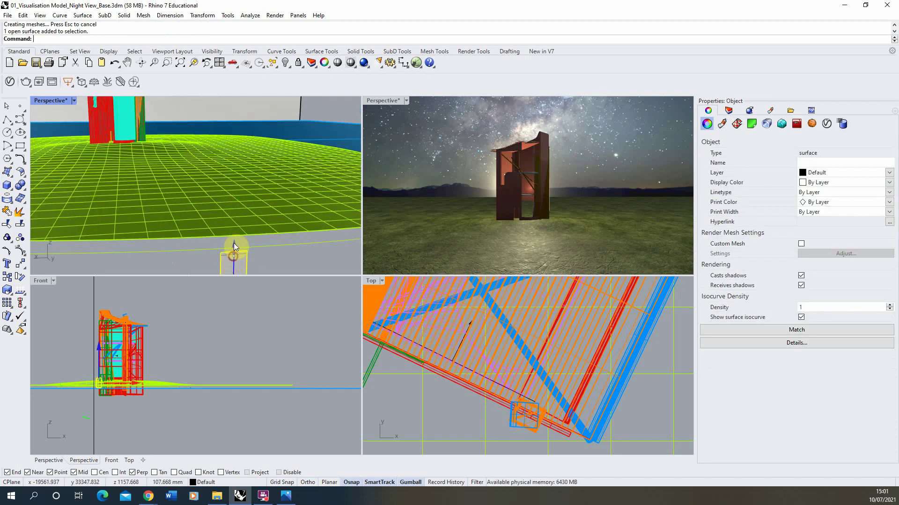
drag(234, 243, 235, 171)
Step: Create a new Physically Based material in the document's material list
click(770, 111)
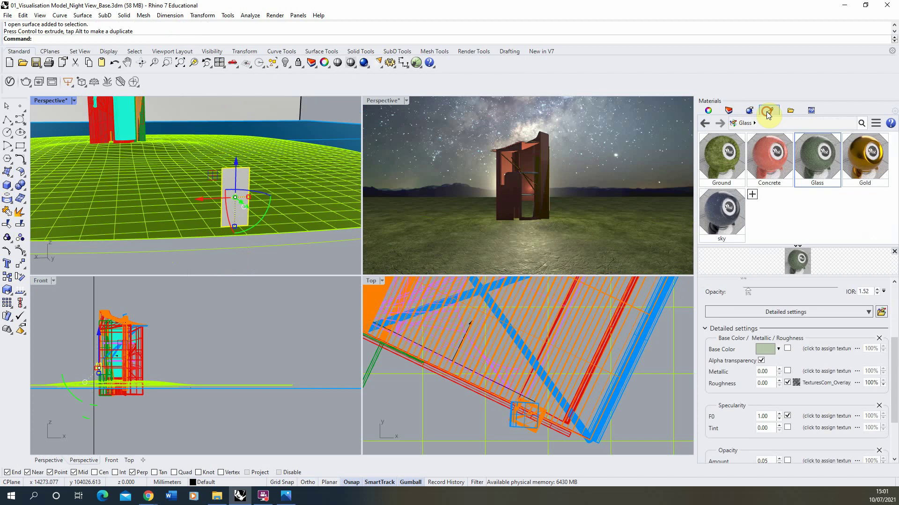
click(752, 194)
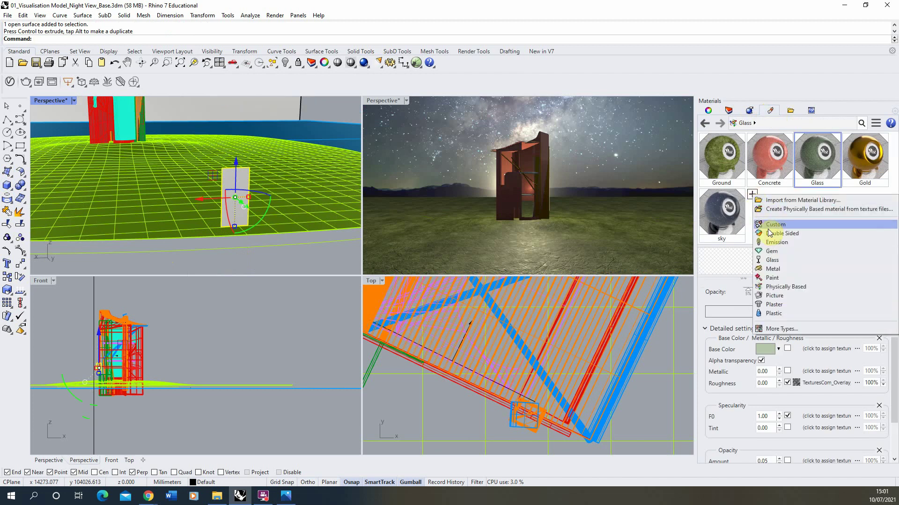
click(773, 287)
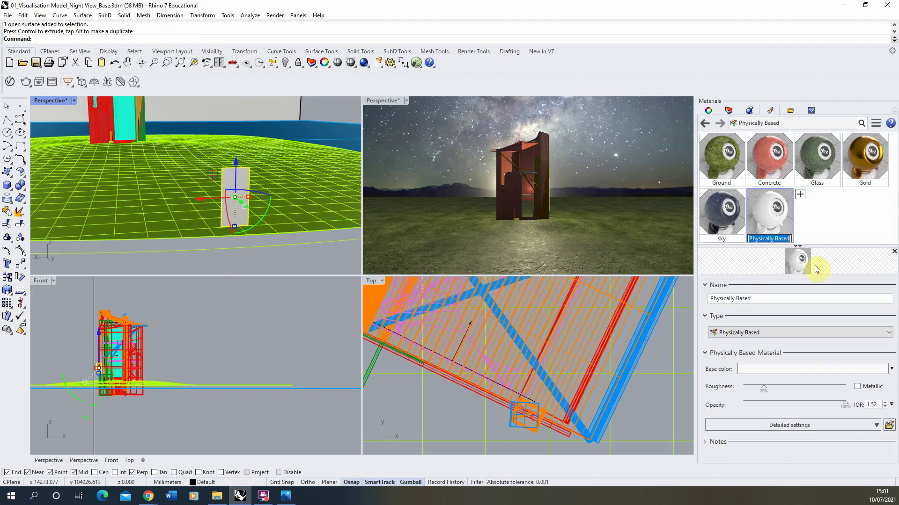
Step: Check the file type and image details of the standing woman picture in the Textures folder, then return to the Rhino model
click(217, 496)
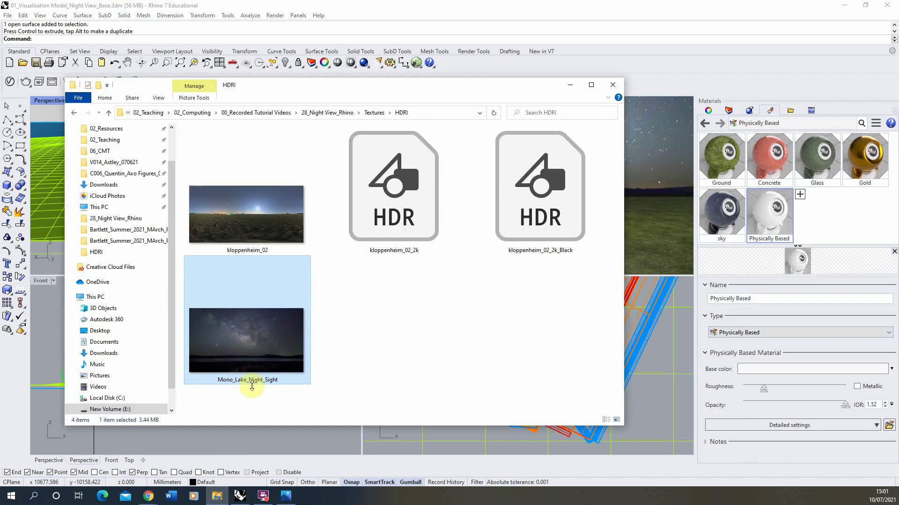
click(374, 113)
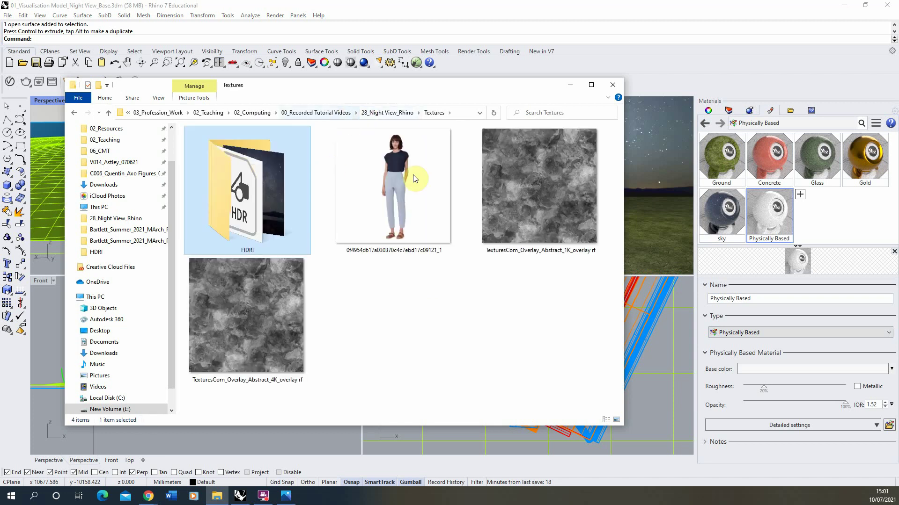
click(346, 148)
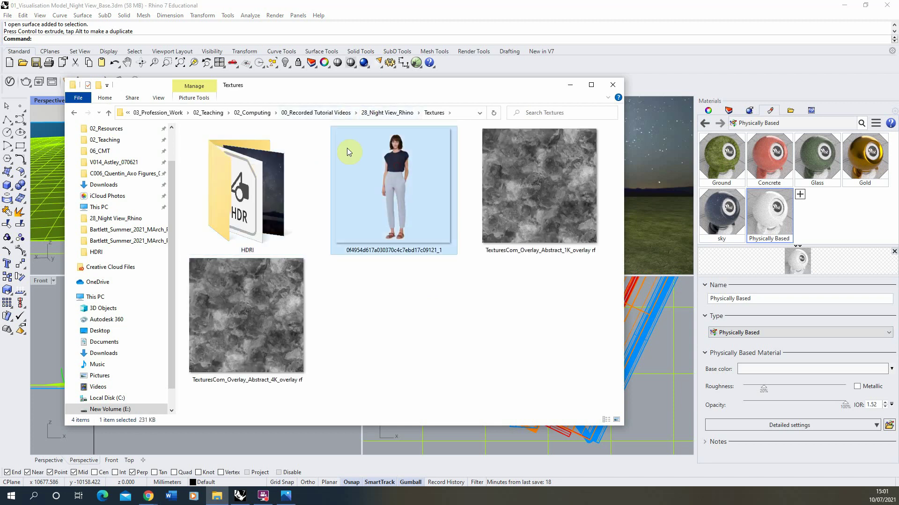
right_click(398, 199)
click(423, 481)
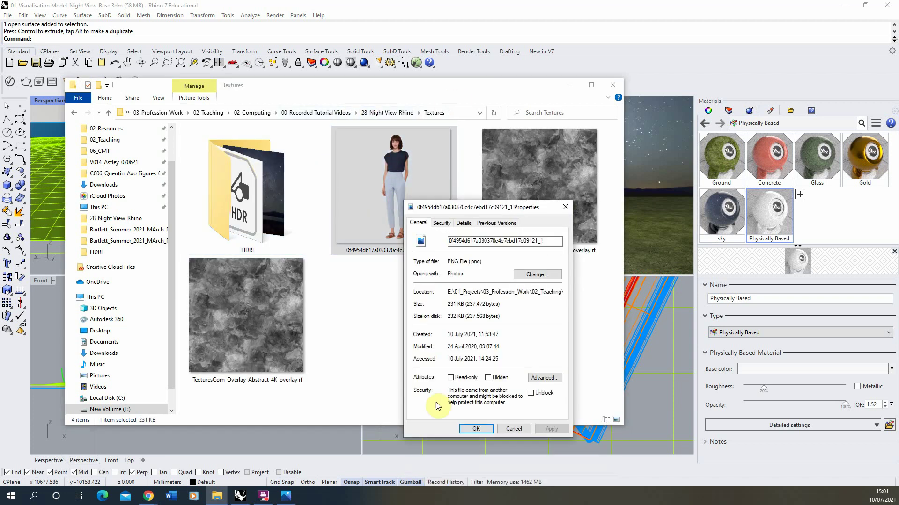
click(463, 223)
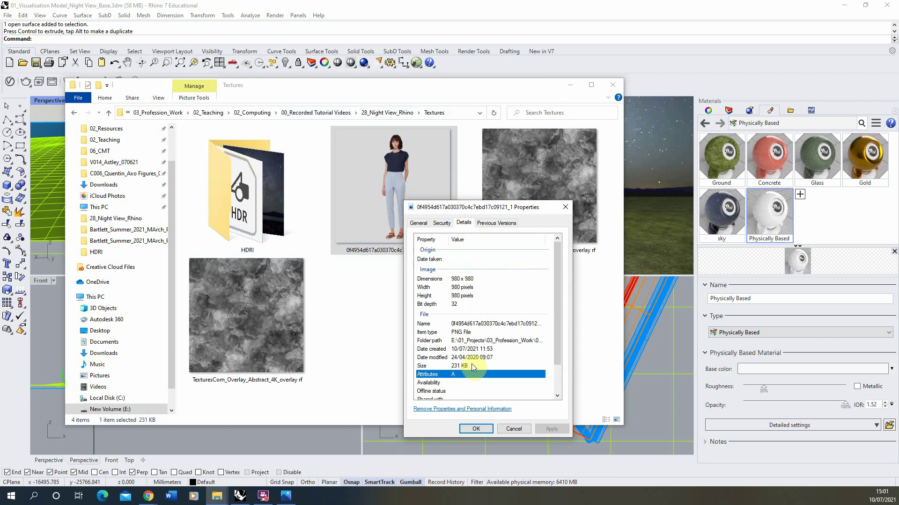
click(418, 223)
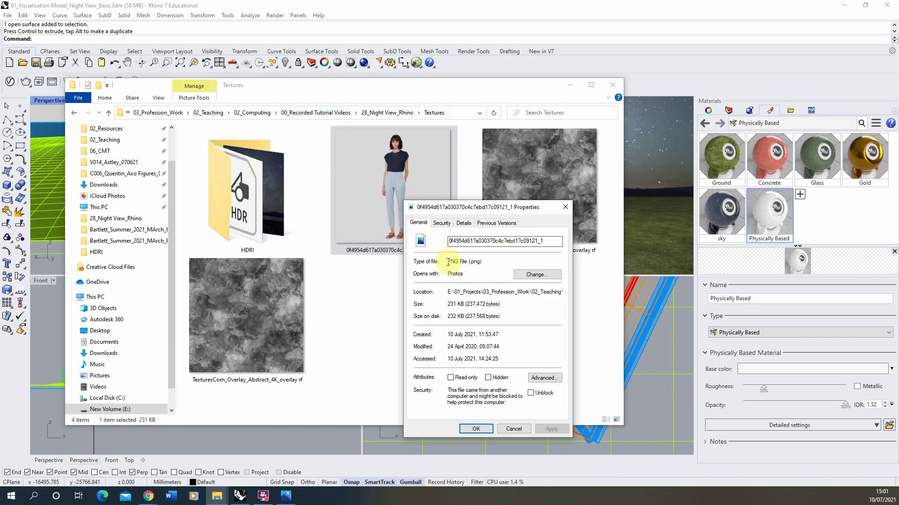
drag(448, 261, 482, 261)
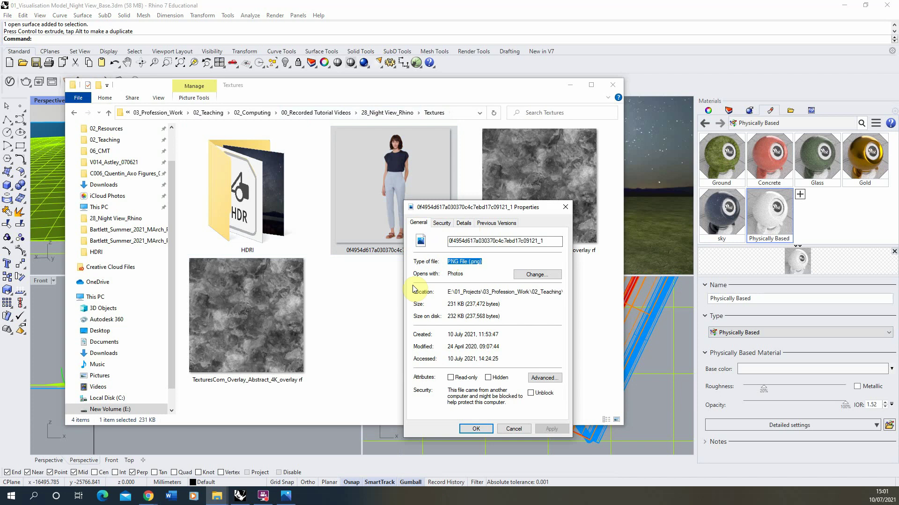
key(Escape)
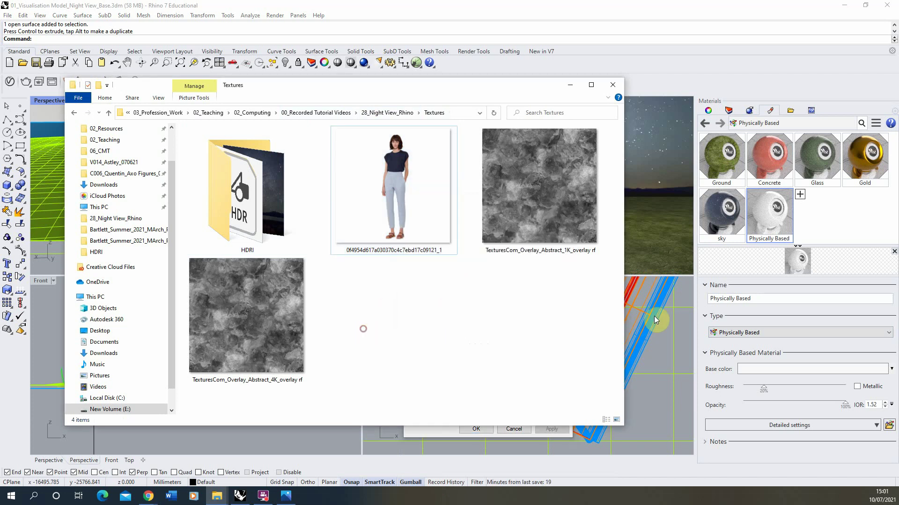
click(570, 84)
click(565, 207)
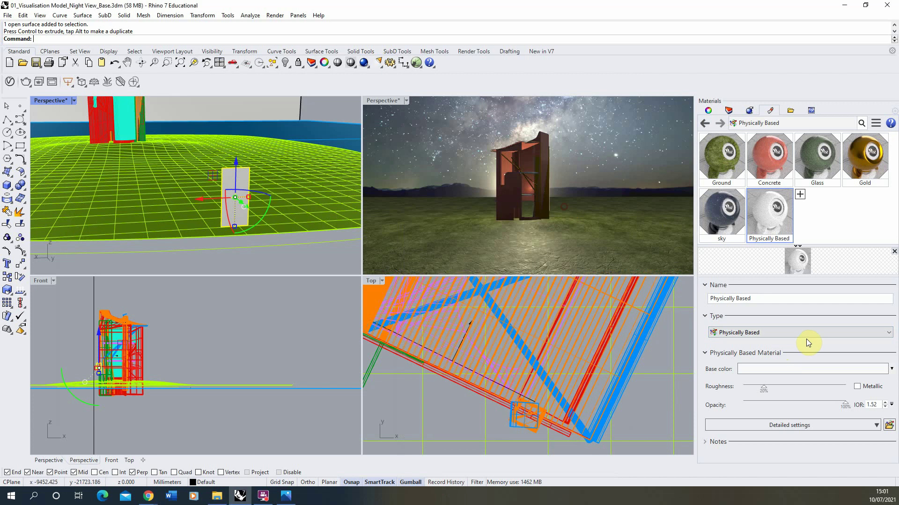
Step: Show the new material's Base Color / Metallic / Roughness settings and assign the standing woman PNG from the Textures folder as its base color texture
click(790, 426)
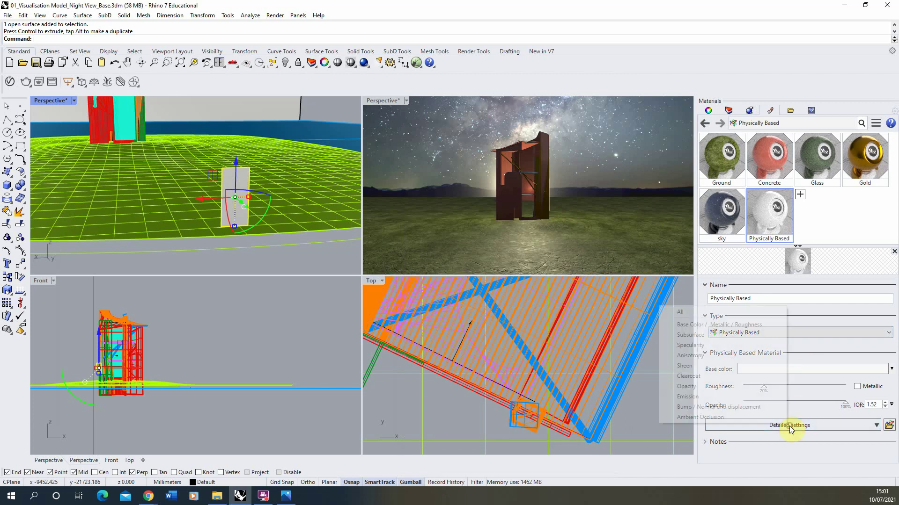
click(697, 326)
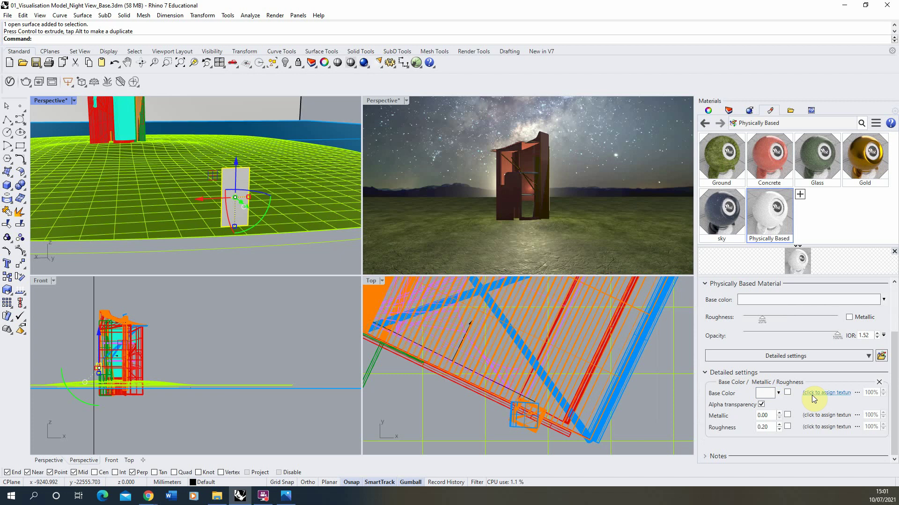
click(814, 395)
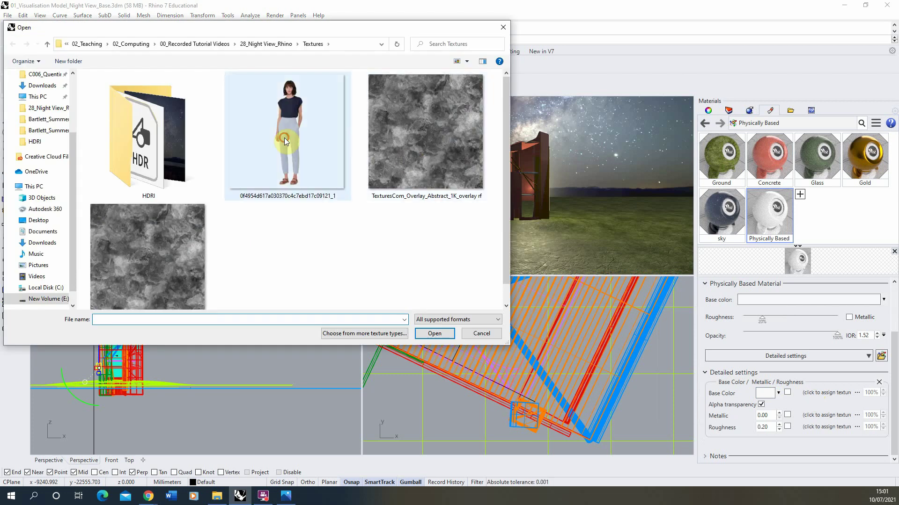
click(284, 138)
click(433, 332)
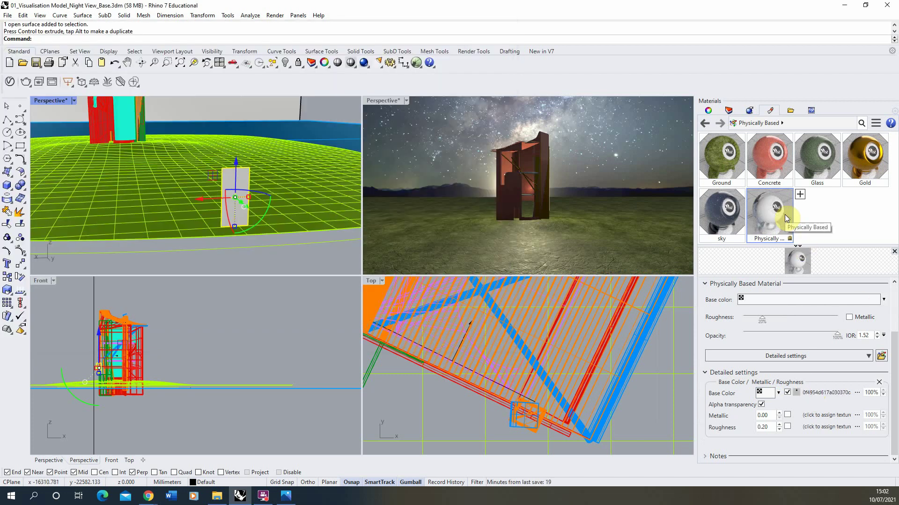
Step: Set the working Perspective viewport to Rendered display and assign the new Physically Based material to the selected vertical plane
click(74, 101)
click(116, 122)
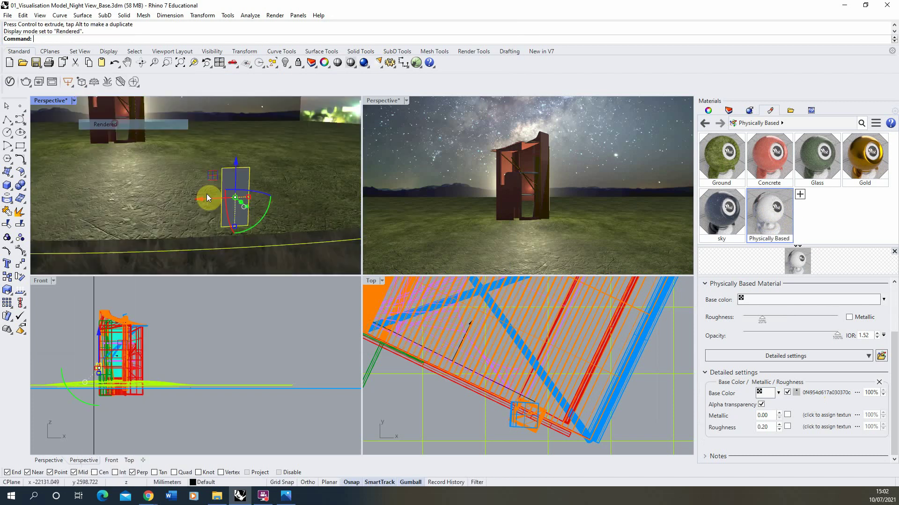
right_click(774, 223)
click(788, 121)
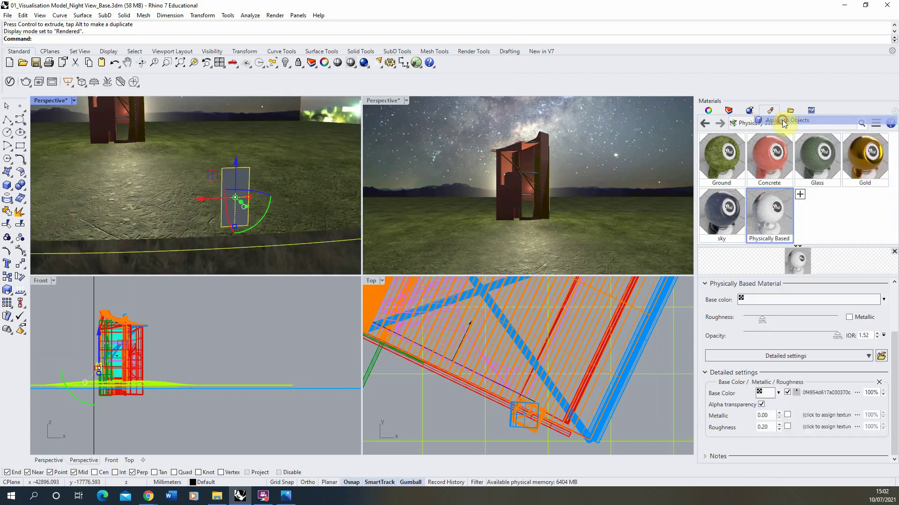
Step: Shift the vertical plane slightly sideways and stretch its width to a roughly square shape that gives the woman's image natural proportions
drag(240, 198, 223, 201)
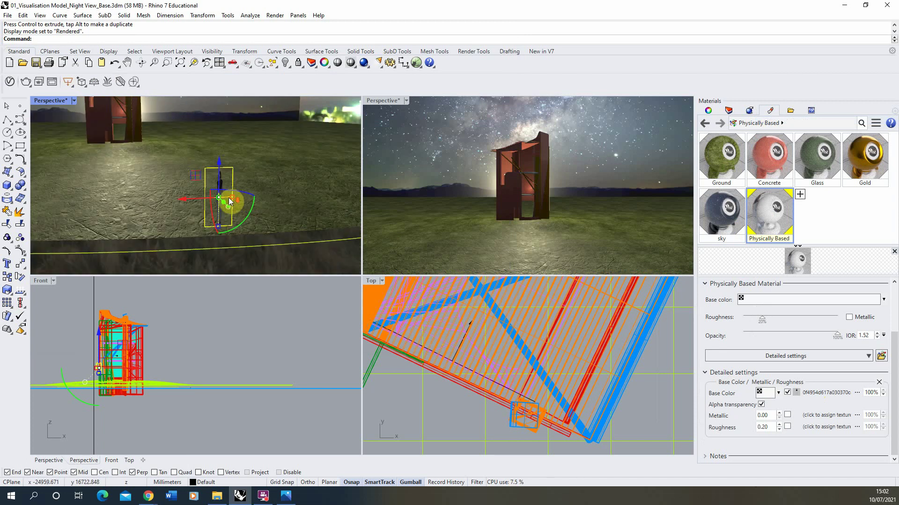
click(195, 64)
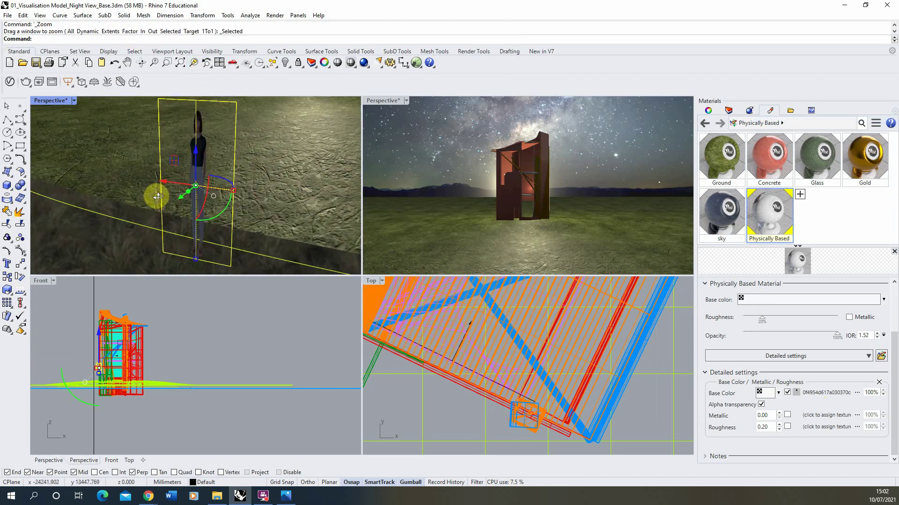
right_drag(198, 187, 173, 201)
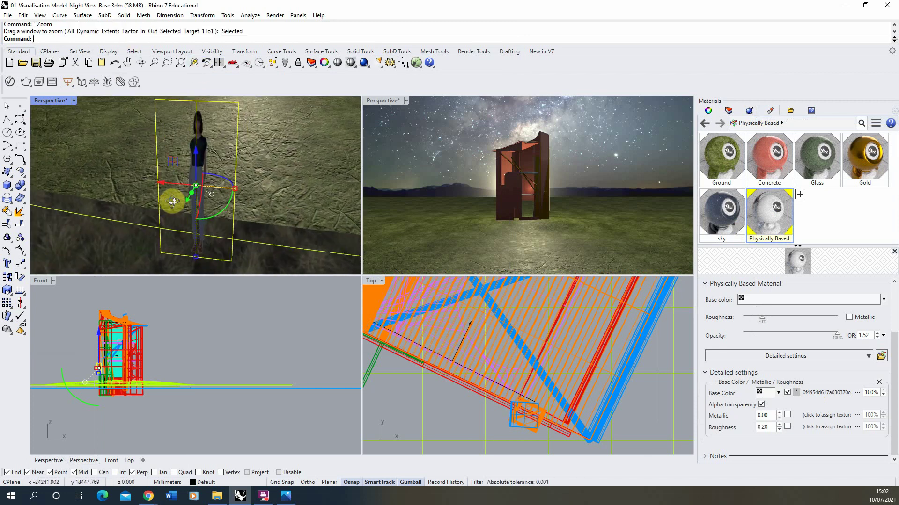
drag(237, 192, 266, 194)
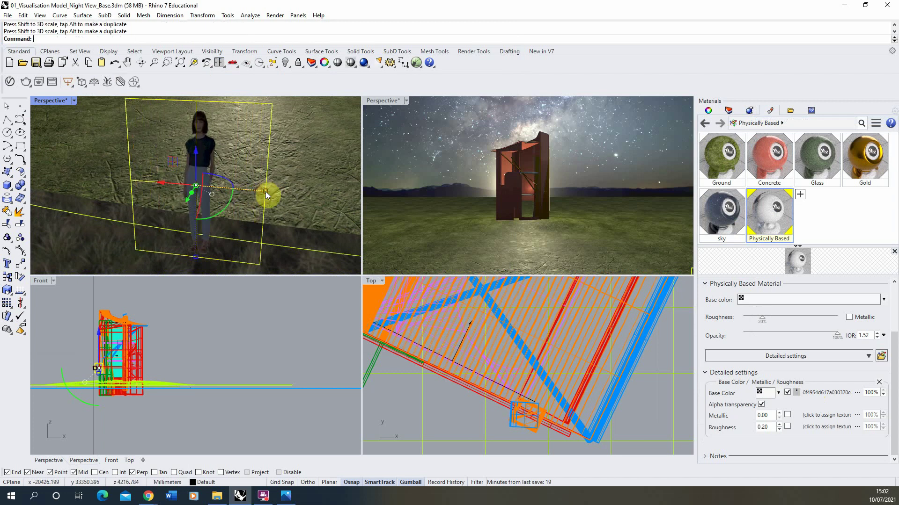
Step: Set the working Perspective viewport back to Shaded display with the building, ground and woman plane in view
scroll(223, 170, down, 3)
mouse_move(173, 205)
right_down()
mouse_move(257, 140)
mouse_move(261, 154)
mouse_move(186, 201)
mouse_move(36, 183)
mouse_move(197, 176)
mouse_move(173, 195)
right_up()
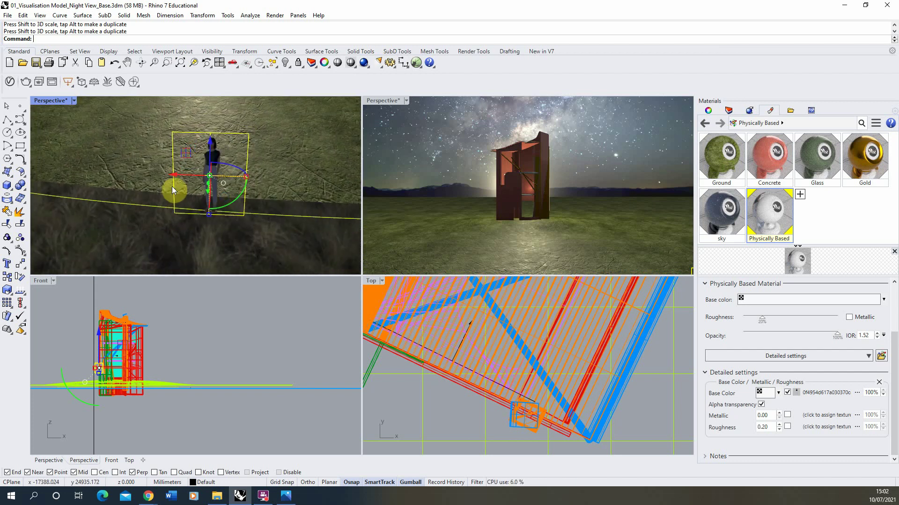
right_drag(172, 186, 236, 130)
click(74, 101)
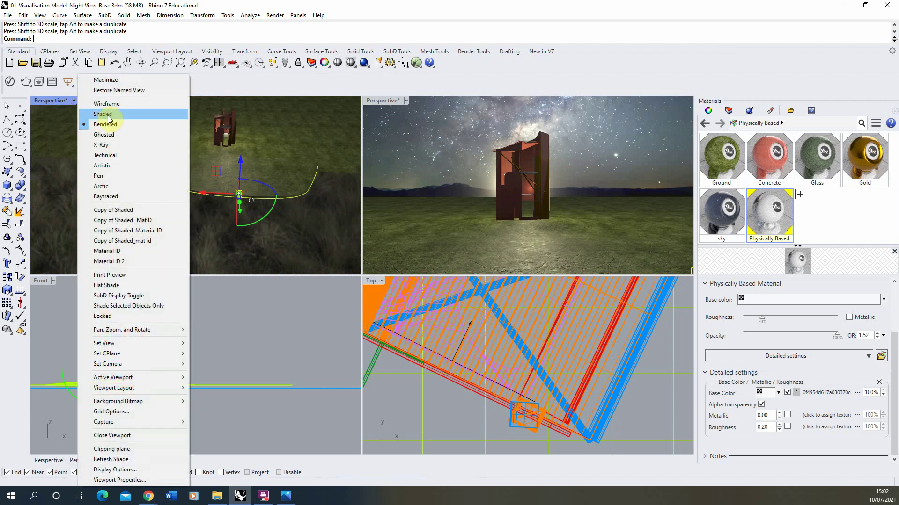
click(107, 114)
right_drag(217, 196, 164, 130)
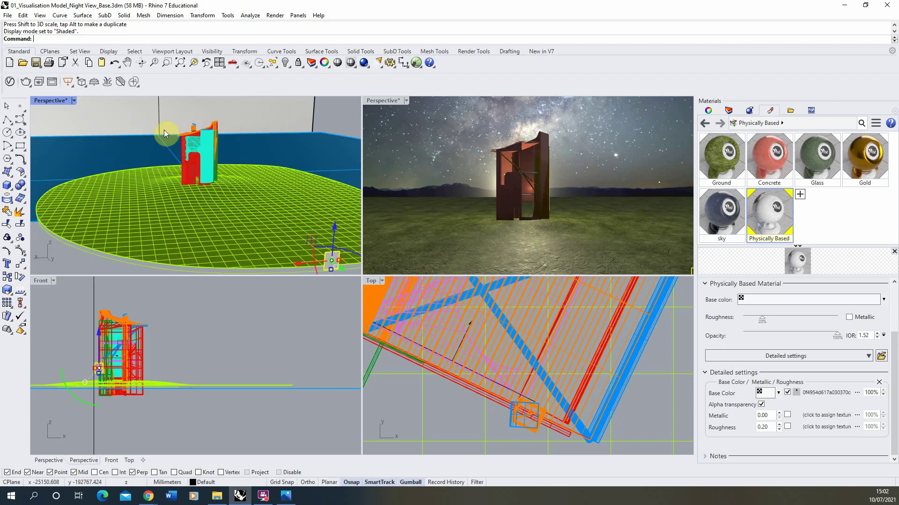
Step: Set the working Perspective viewport to Ghosted display with the interior of the building in view
click(74, 101)
click(105, 137)
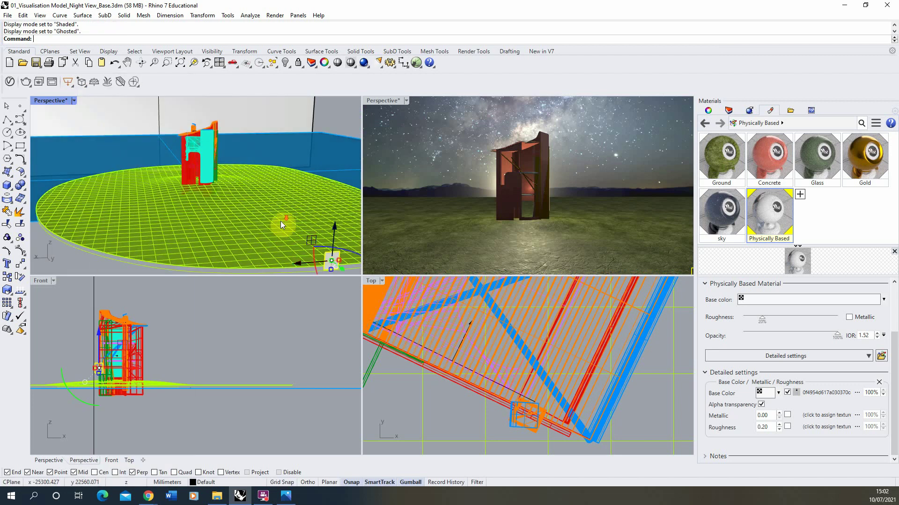
right_drag(281, 222, 223, 131)
click(222, 131)
click(244, 154)
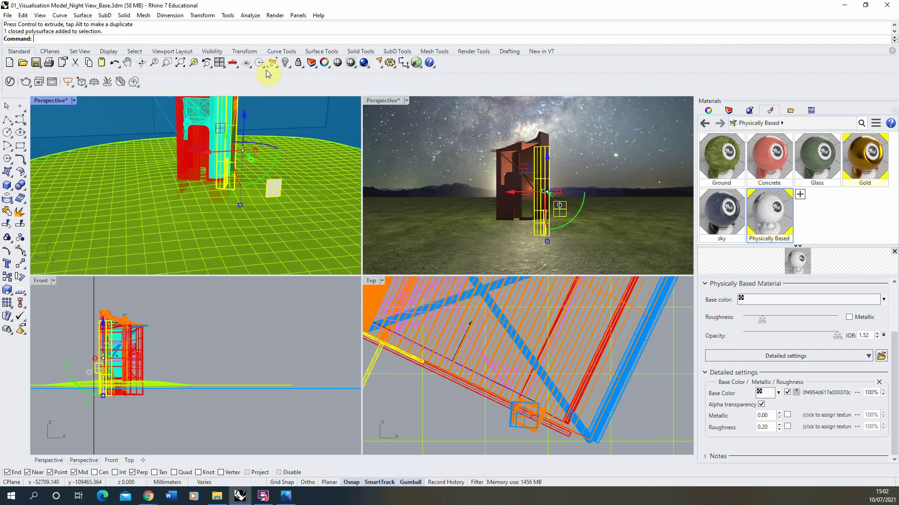
click(206, 62)
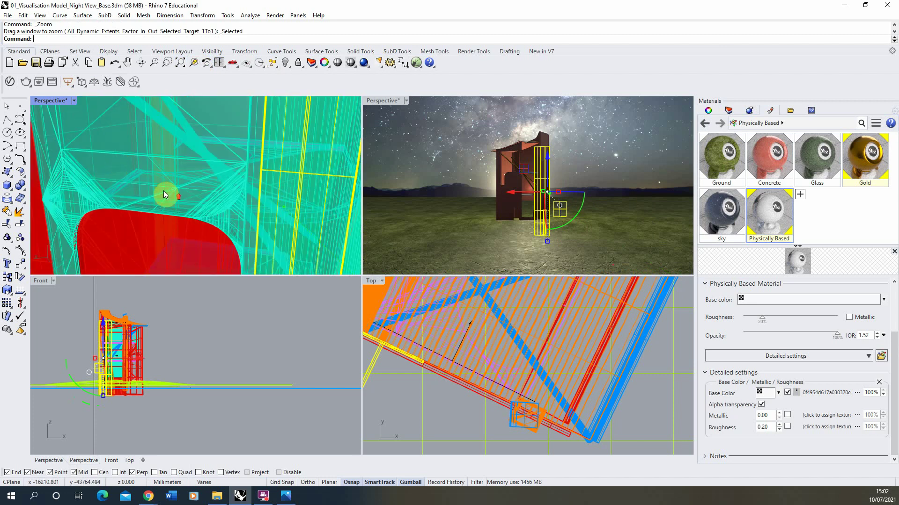
Step: Select the building's two floor slabs and the woman plane, leaving the ground out, and isolate them
click(142, 136)
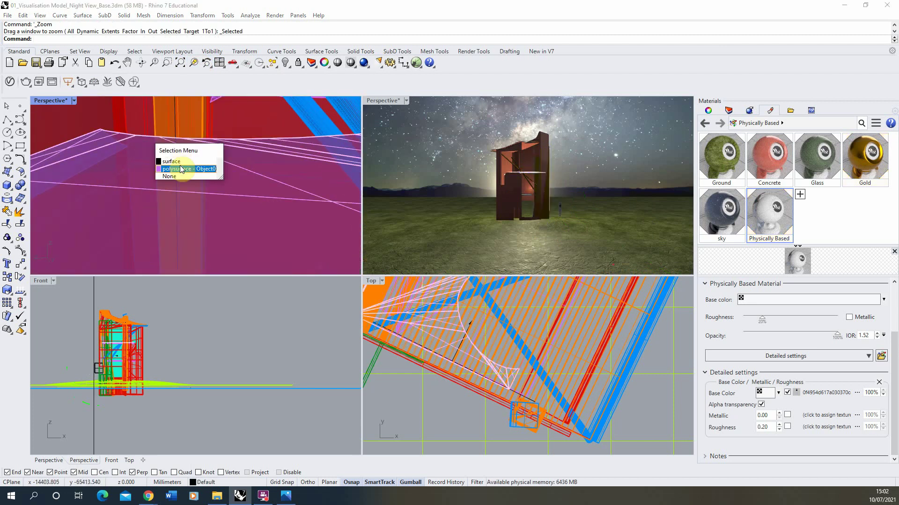
click(178, 171)
right_drag(177, 167, 117, 123)
click(124, 125)
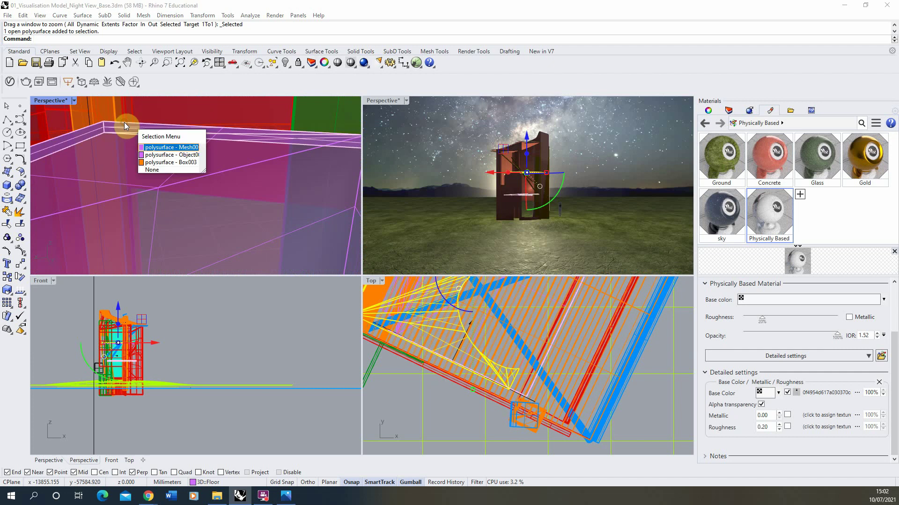
click(173, 160)
right_drag(173, 160, 192, 166)
click(194, 167)
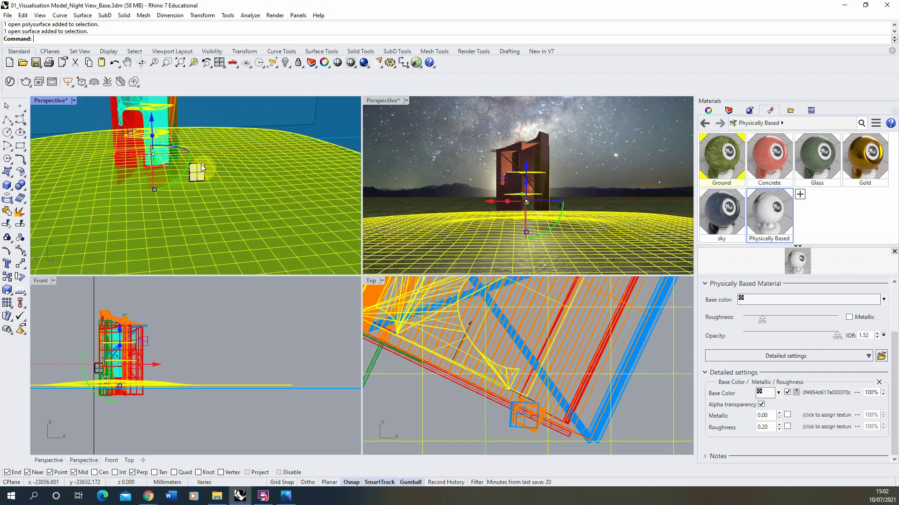
shift+click(200, 166)
ctrl+click(176, 203)
scroll(159, 183, up, 4)
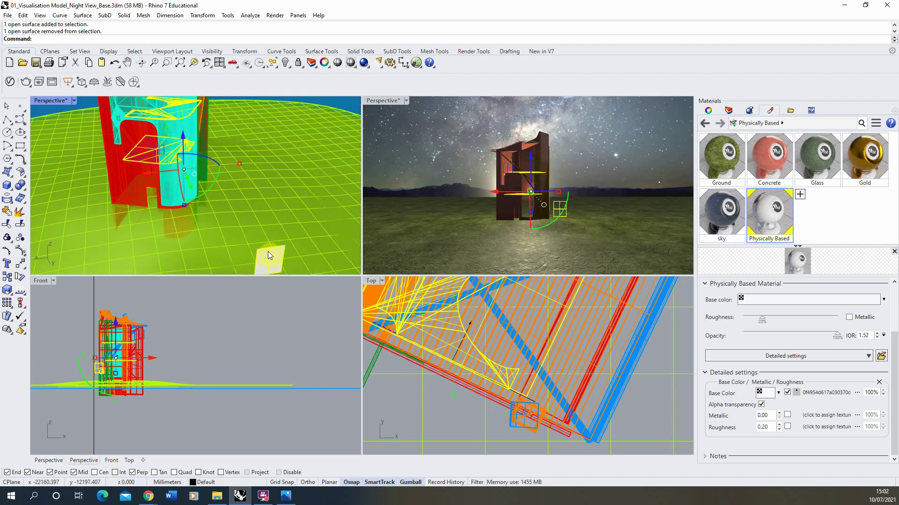
click(289, 67)
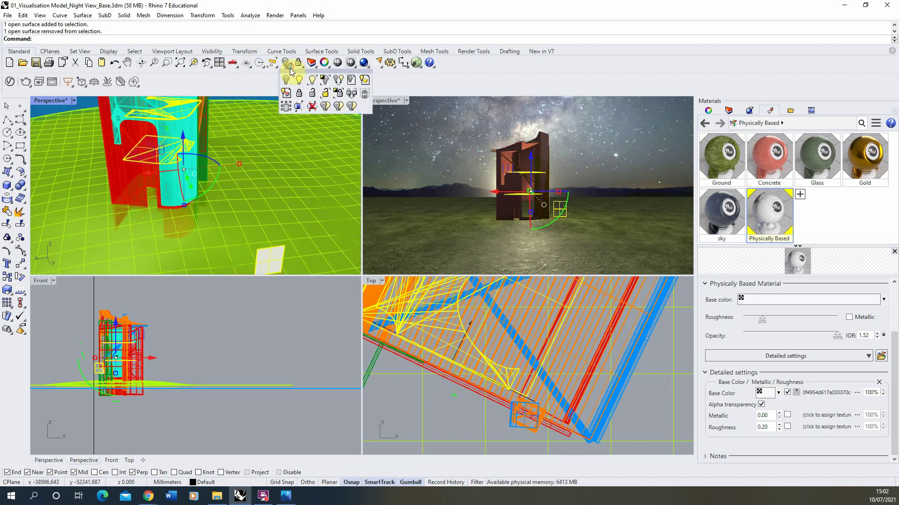
click(325, 83)
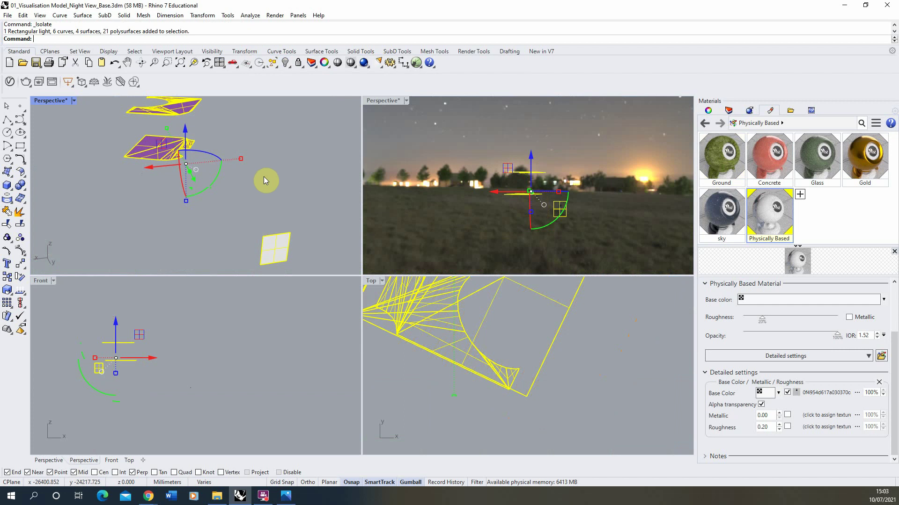
Step: Copy the woman plane from its bottom edge to several spots on the lower floor slab
click(263, 179)
scroll(263, 178, down, 2)
drag(306, 202, 257, 257)
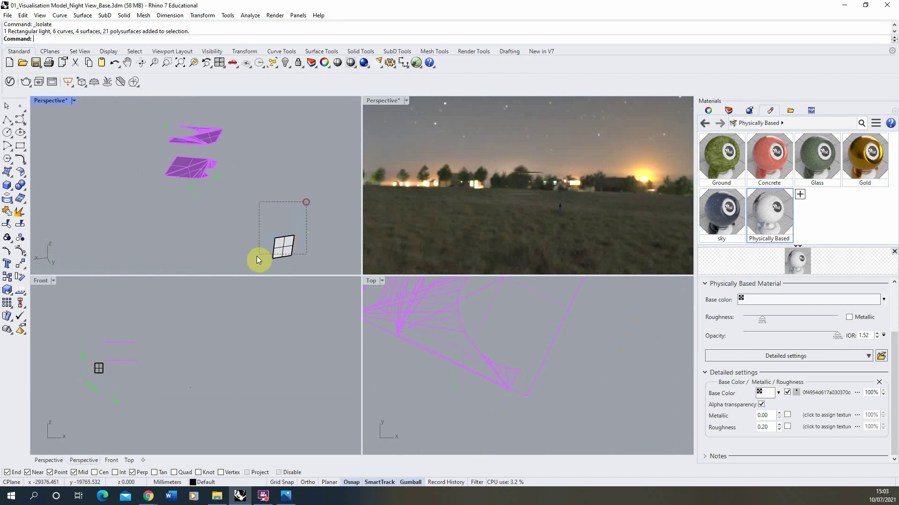
click(7, 278)
click(283, 256)
scroll(187, 167, up, 2)
scroll(189, 167, up, 3)
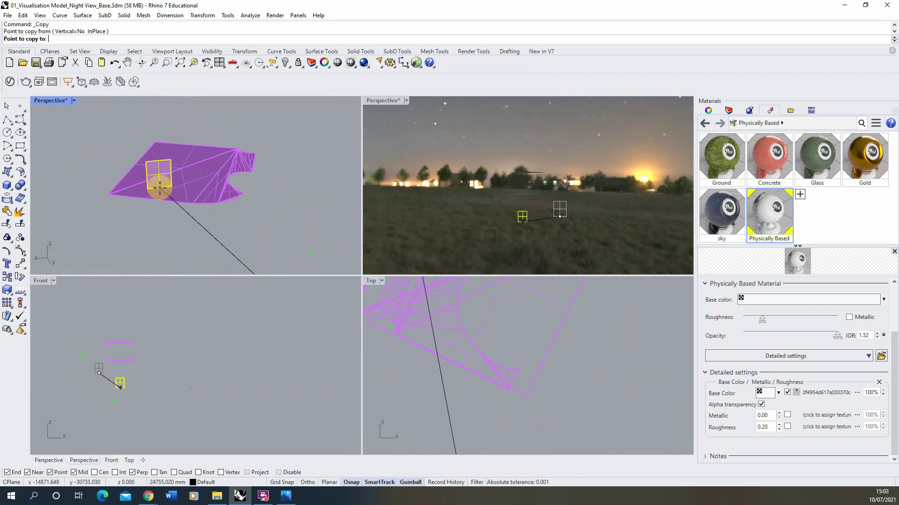
click(142, 182)
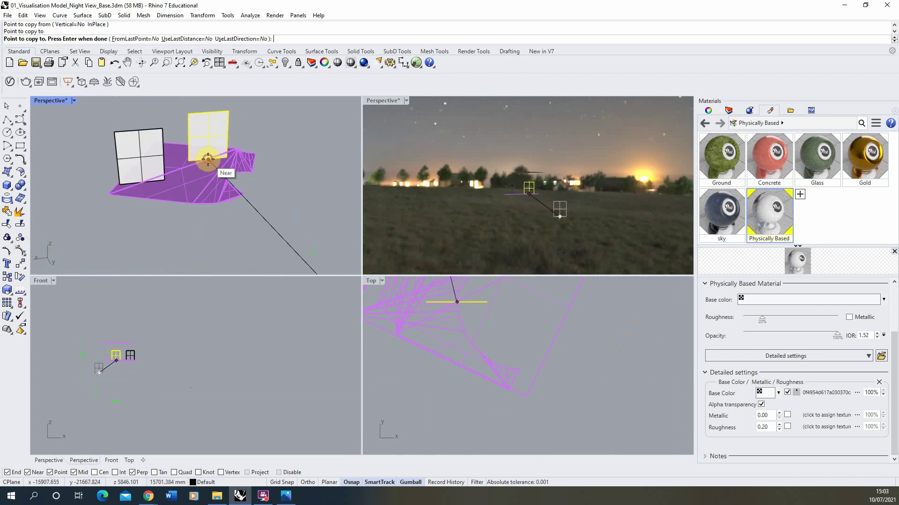
click(208, 155)
click(197, 196)
Step: Place further copies of the woman plane at several spots on the upper floor slab and finish the Copy command
right_drag(173, 153, 238, 210)
click(238, 211)
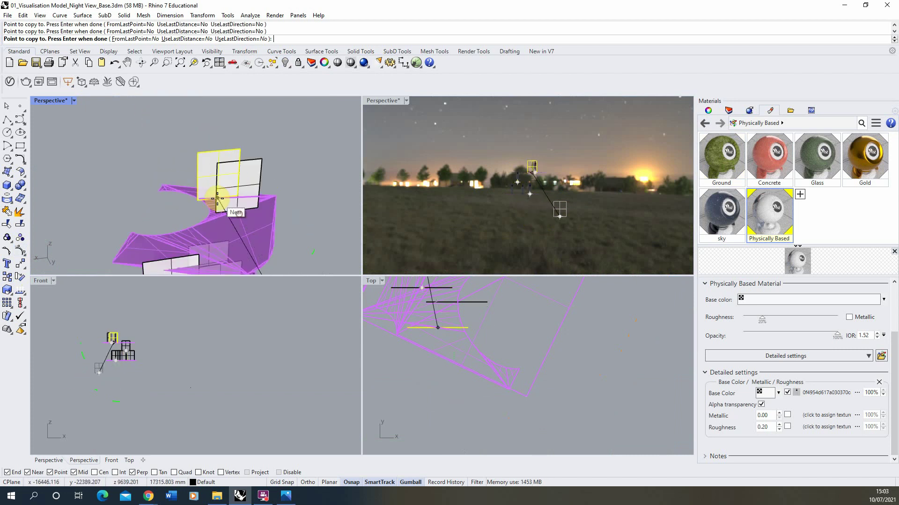
click(217, 198)
click(253, 234)
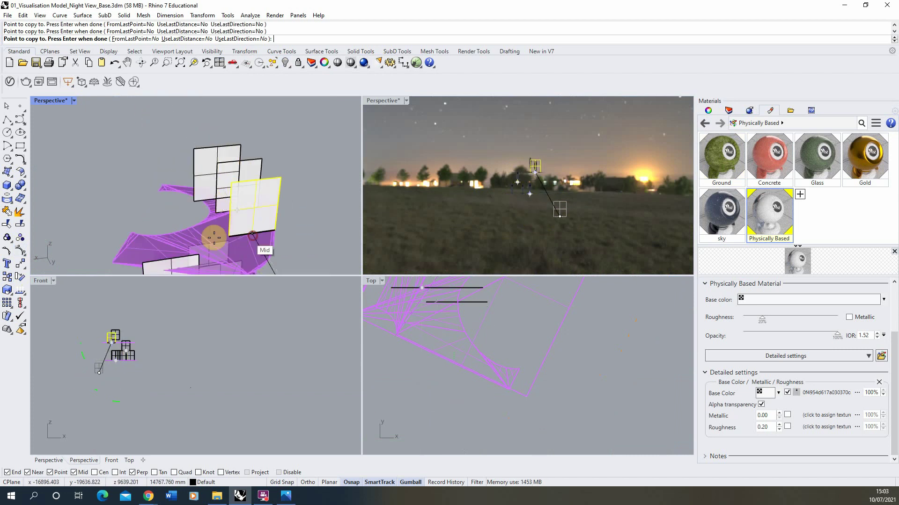
click(202, 240)
right_drag(166, 240, 301, 241)
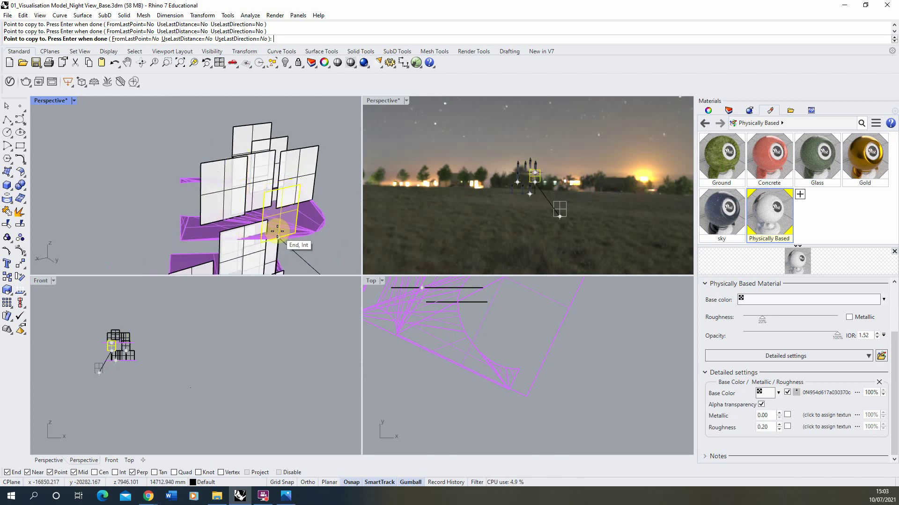
scroll(211, 174, down, 3)
key(Return)
Step: Delete the stray woman plane hanging below the upper floor and one surplus copy standing among the other planes
scroll(211, 174, up, 2)
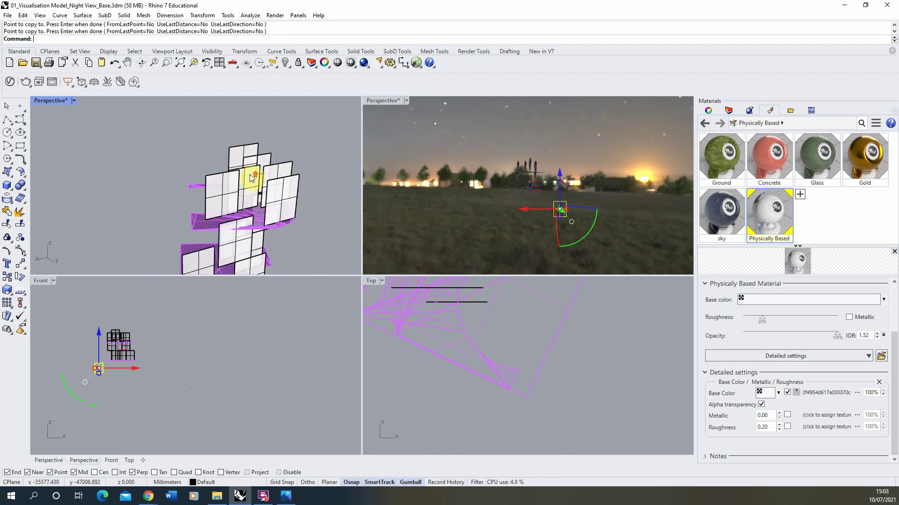
scroll(154, 126, up, 3)
click(226, 182)
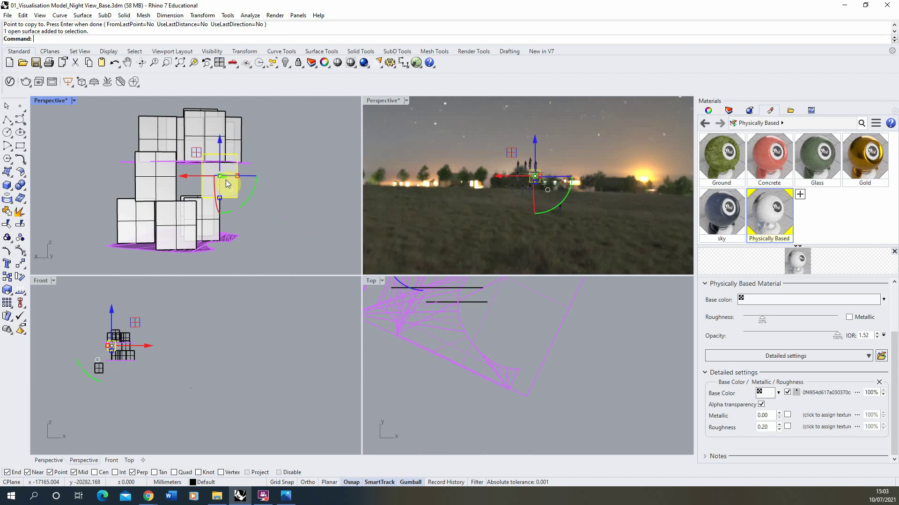
key(Delete)
scroll(202, 173, up, 5)
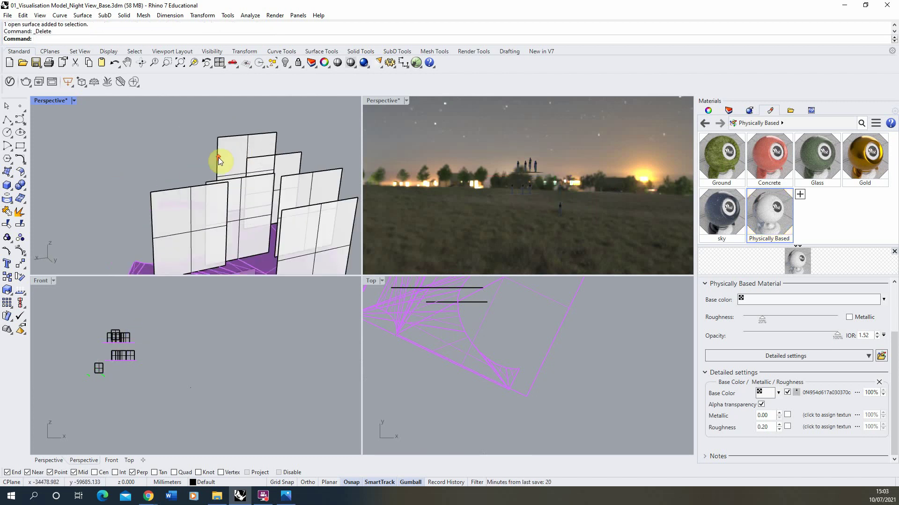
click(236, 155)
key(Delete)
Step: Stagger the woman planes on the upper floor by moving them individually in depth across the slab
scroll(229, 189, down, 4)
click(227, 209)
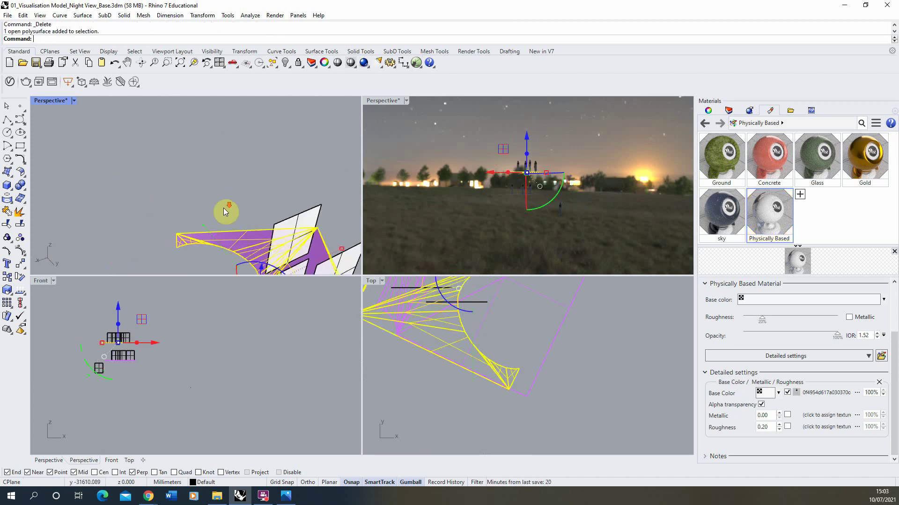
drag(268, 213, 240, 170)
right_drag(239, 169, 277, 214)
click(264, 225)
click(319, 187)
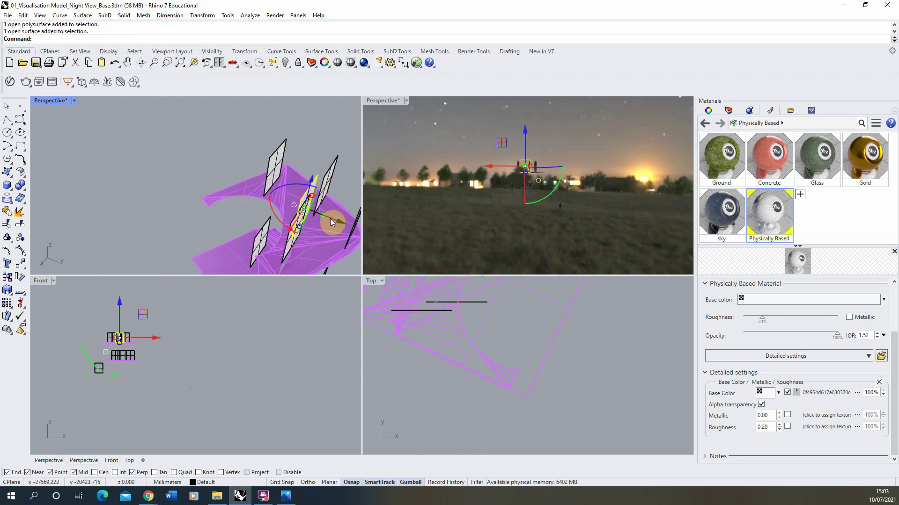
drag(330, 218, 309, 206)
right_drag(309, 206, 311, 170)
click(267, 180)
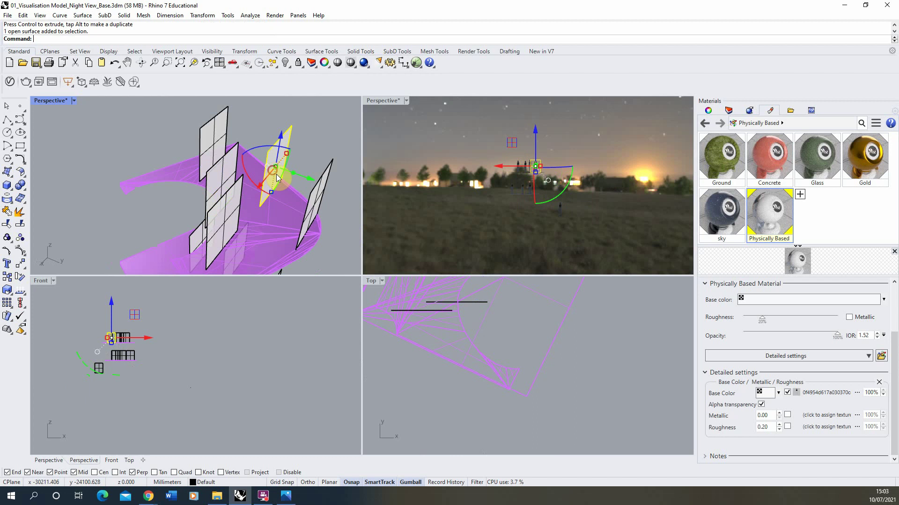
drag(268, 180, 289, 189)
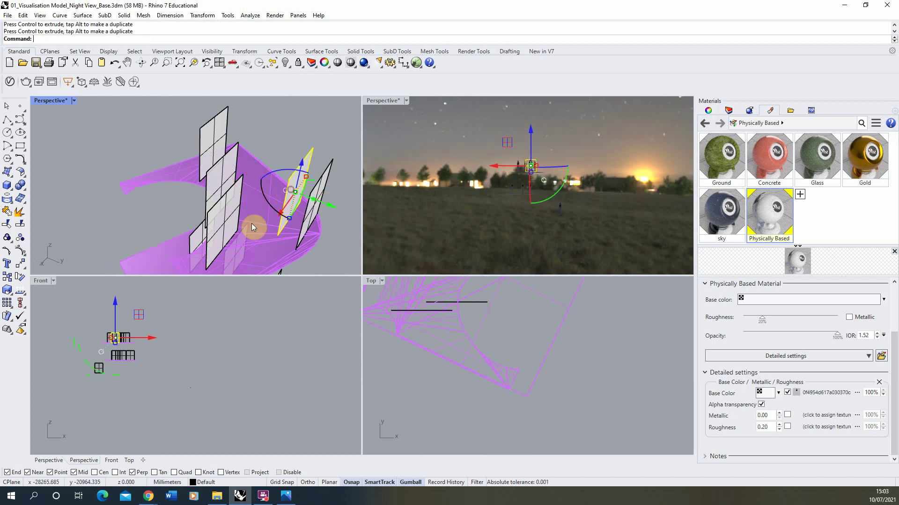
click(225, 224)
click(261, 249)
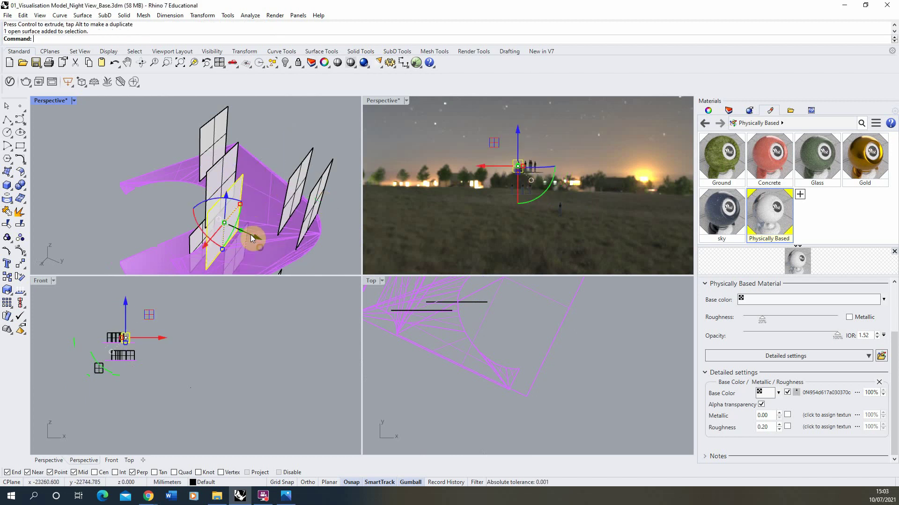
scroll(262, 157, down, 3)
Step: Move individual woman planes on the lower floor in depth so that they stand spread over the slab
scroll(262, 157, up, 5)
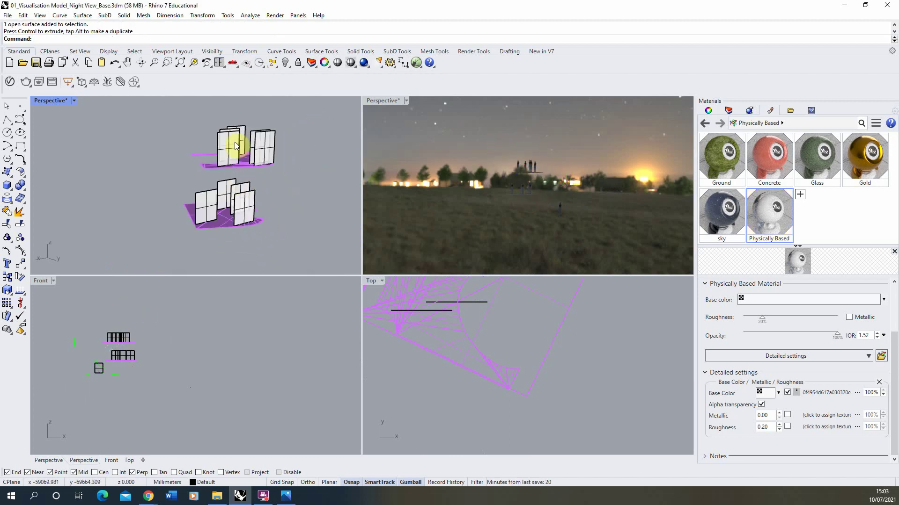
click(232, 206)
drag(261, 206, 258, 233)
scroll(271, 210, down, 3)
scroll(238, 245, up, 3)
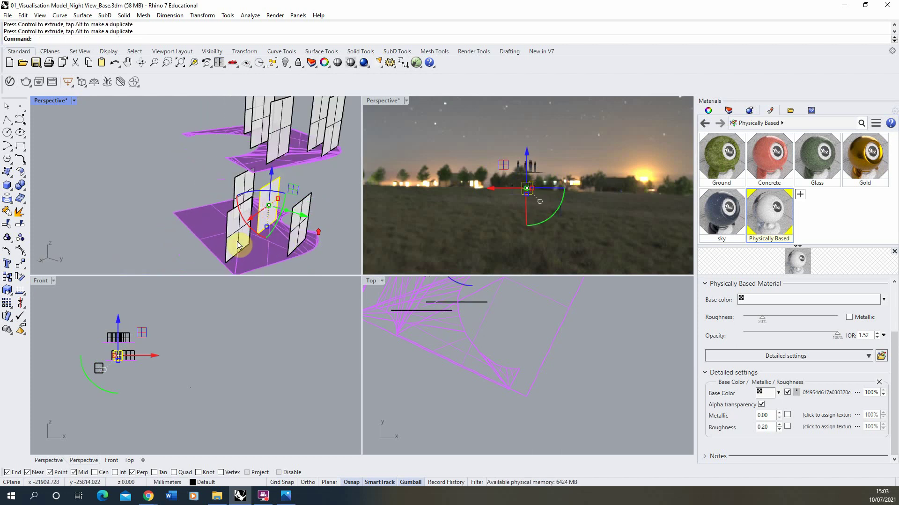
click(266, 241)
click(197, 182)
Step: Copy the rear woman plane of the lower floor to the empty far side of the same slab
click(240, 189)
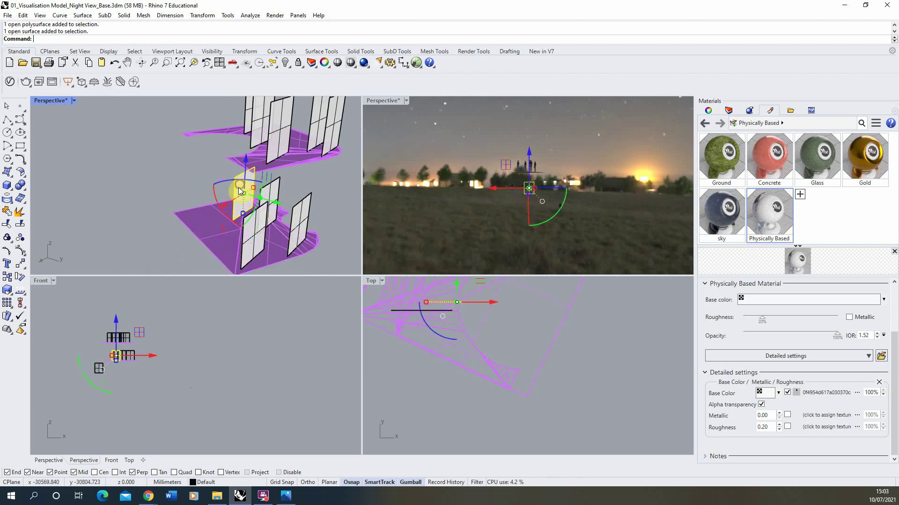
click(7, 276)
click(247, 213)
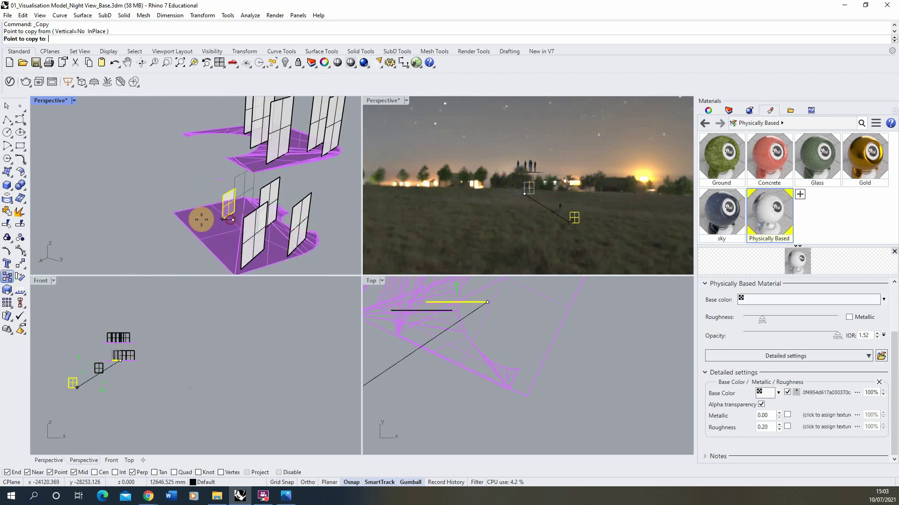
click(201, 225)
right_click(151, 178)
scroll(150, 179, down, 3)
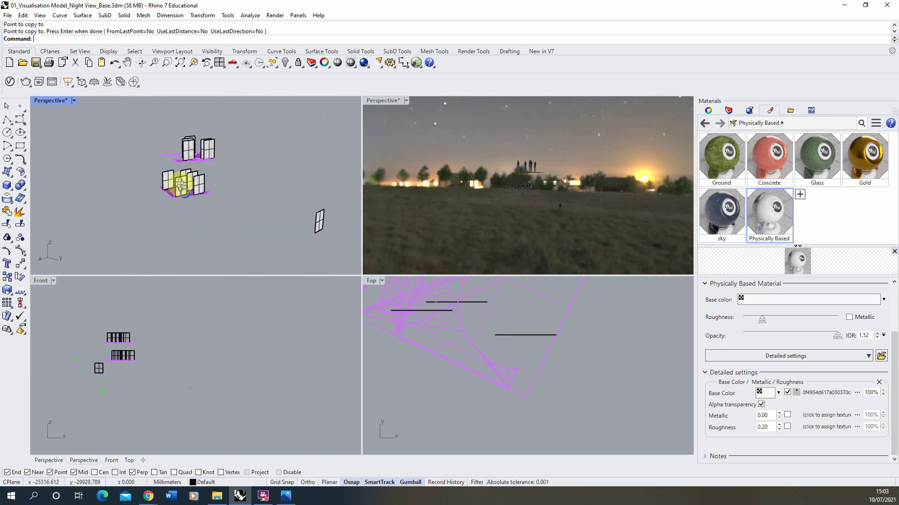
Step: Check the women on both floors in Rendered display and set the working Perspective viewport to Shaded display
click(73, 101)
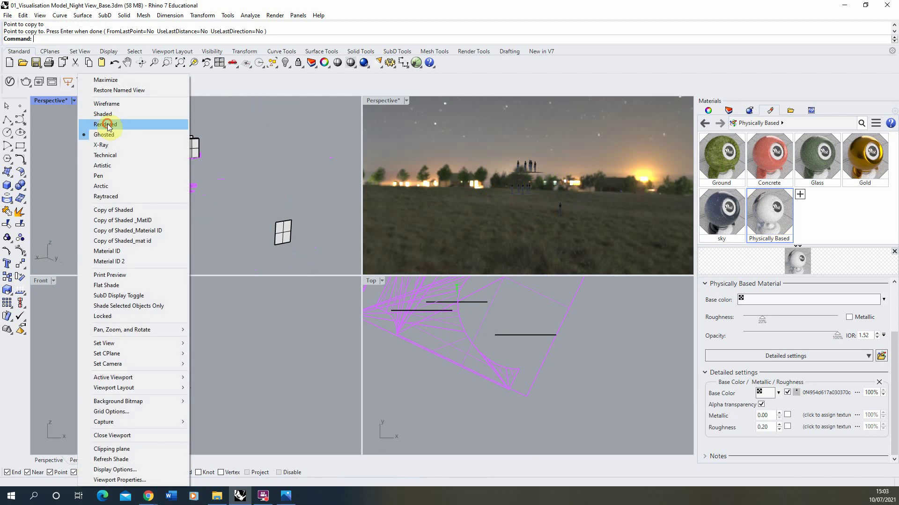
click(106, 125)
right_drag(182, 194, 131, 146)
click(74, 101)
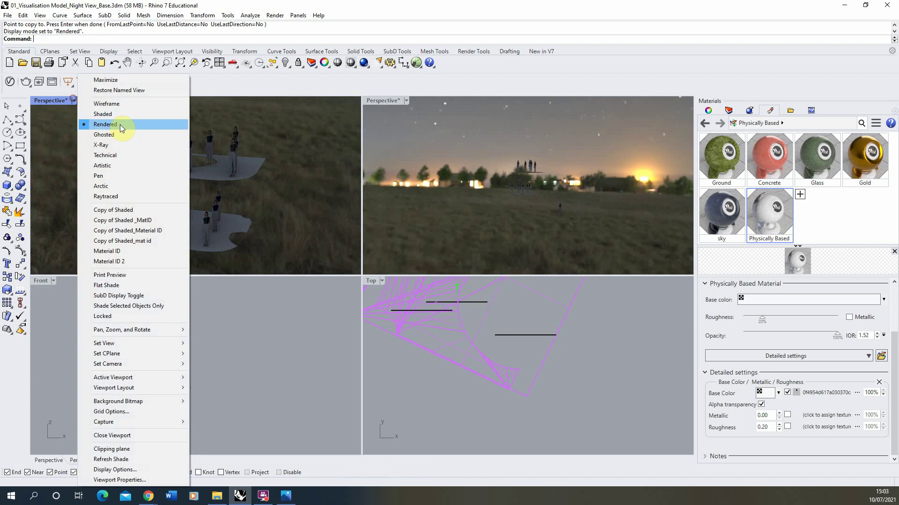
click(116, 115)
Step: Delete the original woman plane standing apart from the two floor slabs
scroll(133, 151, down, 4)
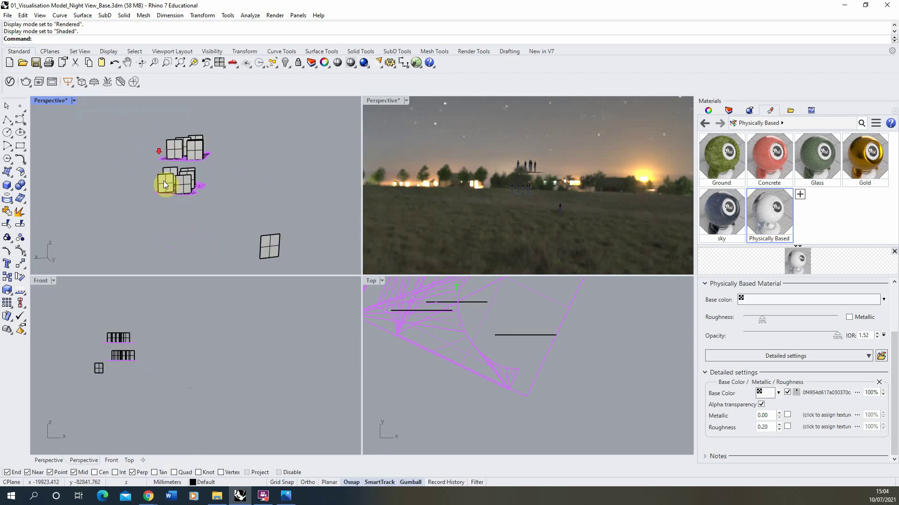
click(269, 252)
key(Delete)
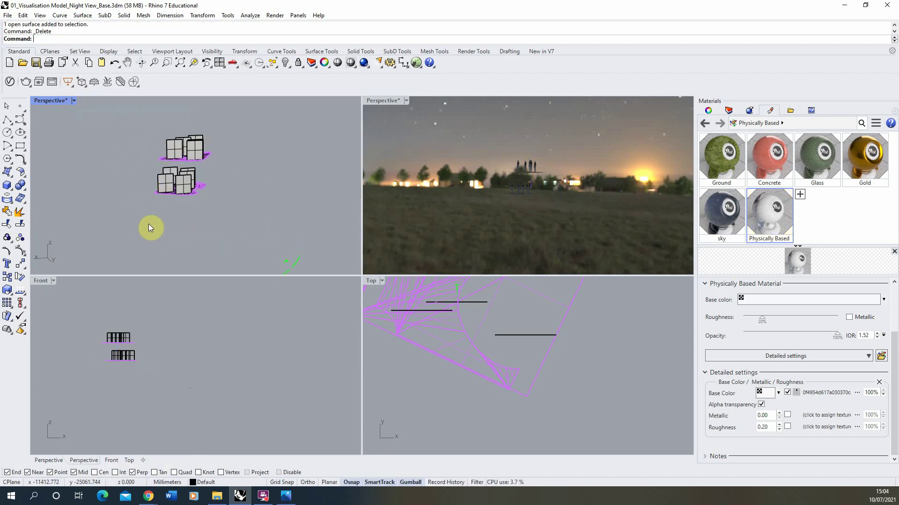
Step: Select all the copied woman planes with both floors and unisolate the hidden building and ground
drag(146, 220, 239, 116)
click(289, 69)
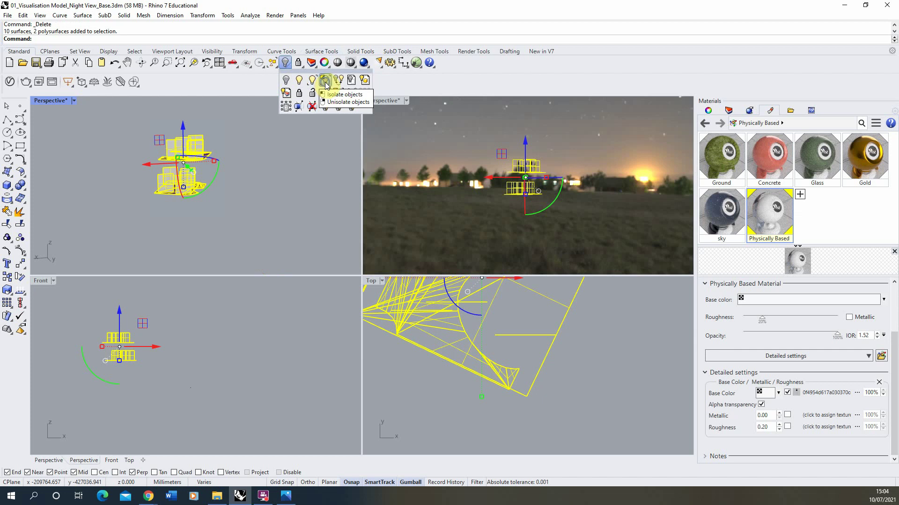
right_click(326, 84)
Step: Remove the lower floor slab from the selection, keeping its woman planes selected
scroll(165, 176, up, 6)
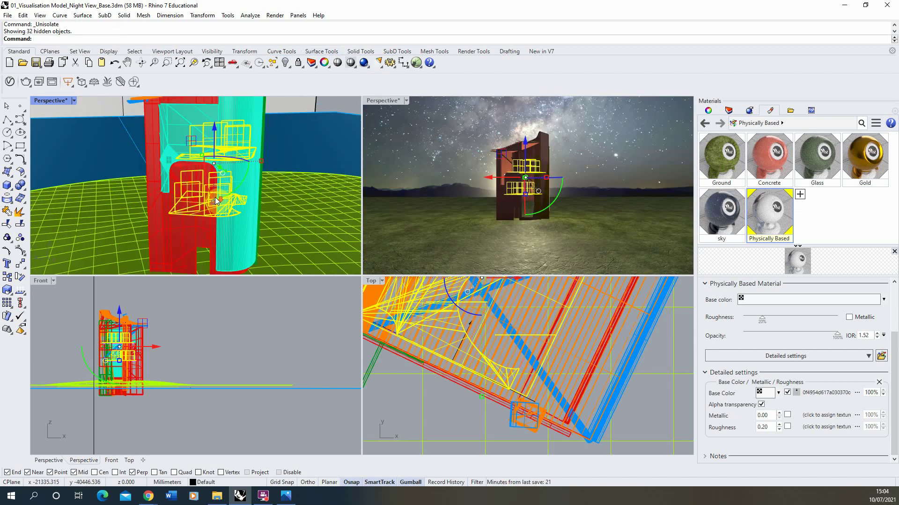
ctrl+click(236, 219)
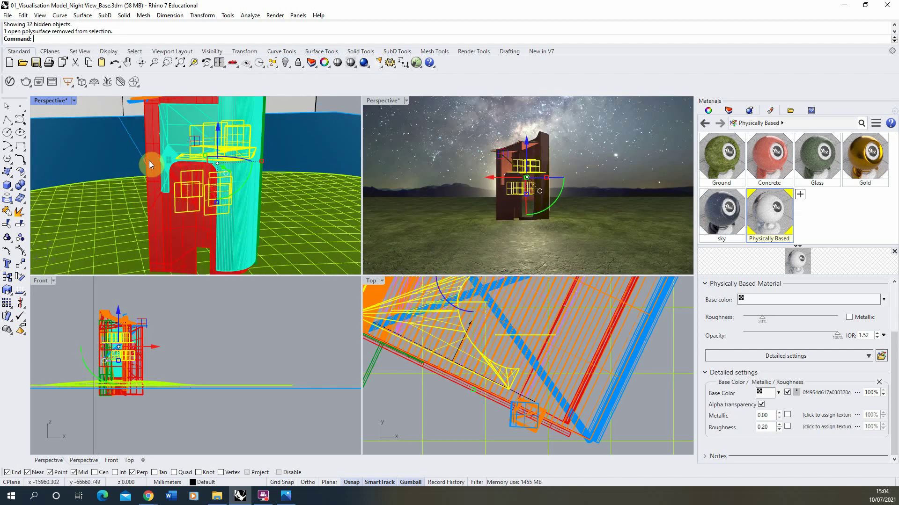
right_drag(144, 162, 146, 157)
drag(146, 157, 296, 116)
key(ctrl+z)
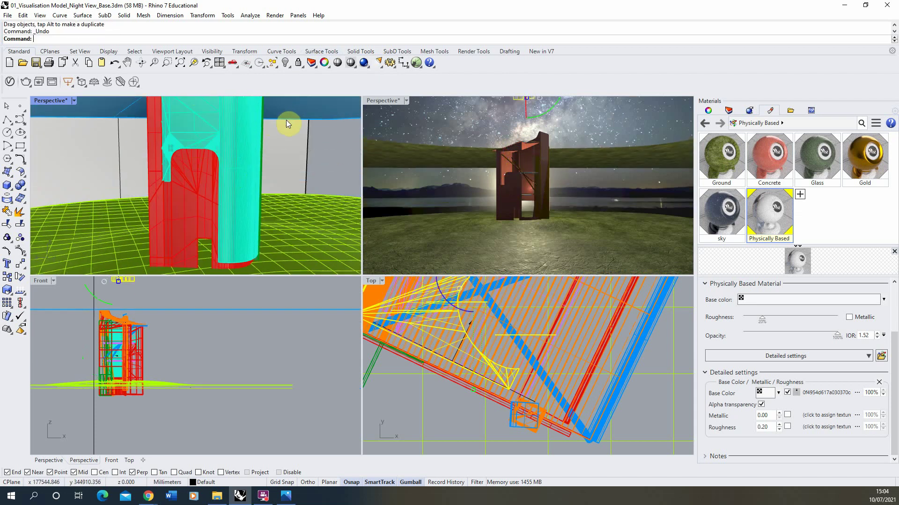
drag(173, 150, 236, 120)
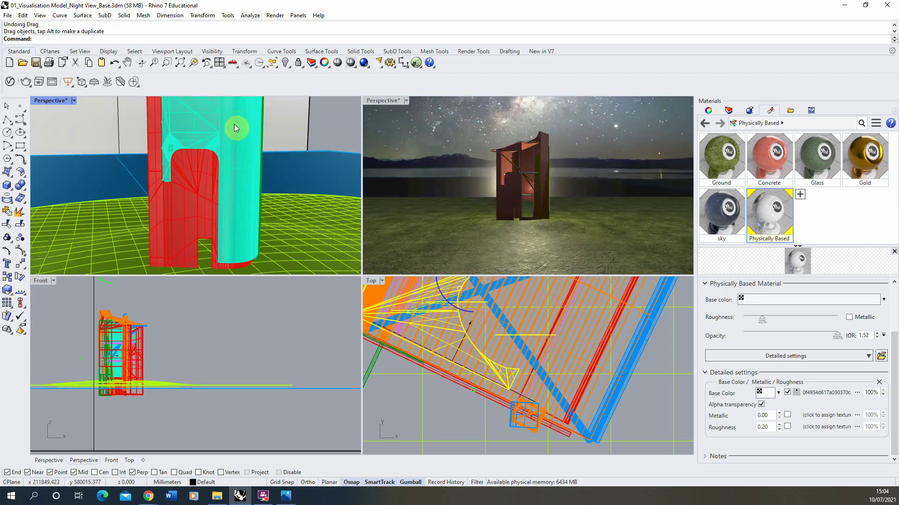
key(Escape)
Step: Deselect the upper floor slab and all its woman planes so only the lower floor's woman planes stay selected
ctrl+click(234, 134)
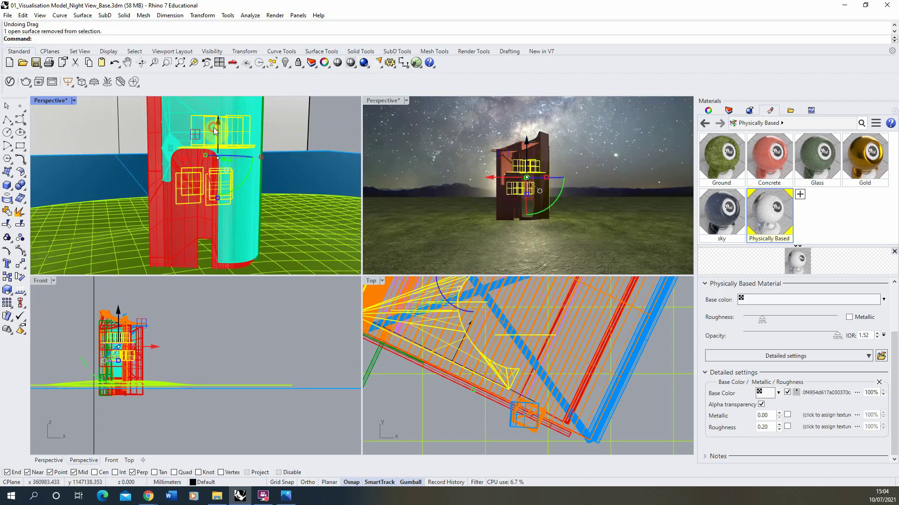
ctrl+click(234, 152)
ctrl+click(234, 148)
ctrl+click(215, 136)
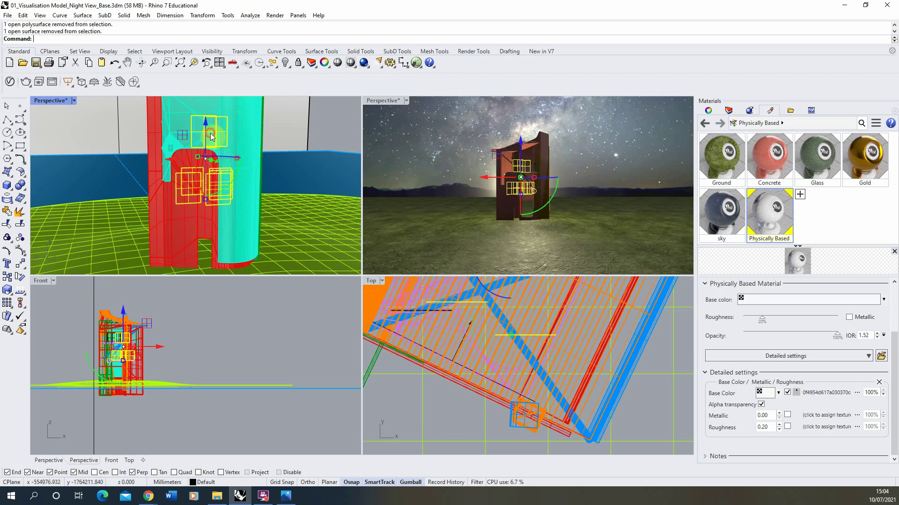
ctrl+click(207, 160)
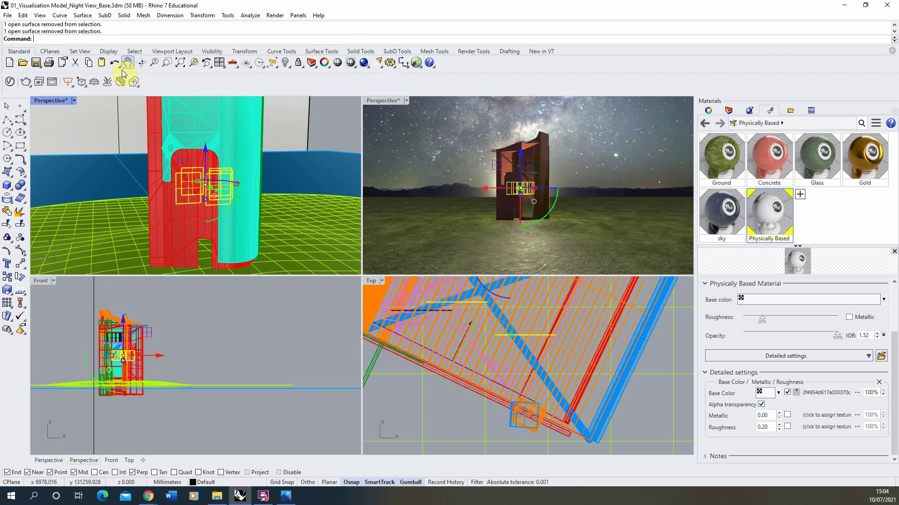
Step: Copy the selected woman planes straight down to the building's ground level with the Vertical option set to Yes
click(7, 277)
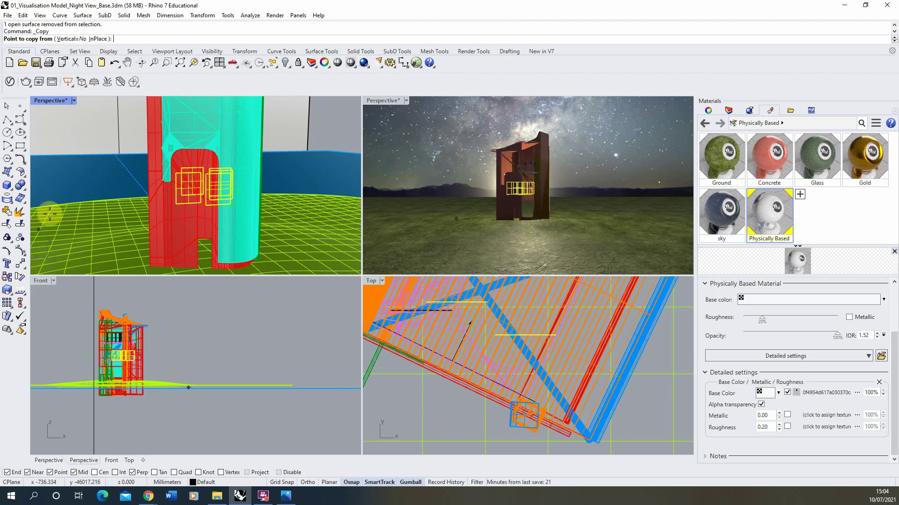
click(214, 230)
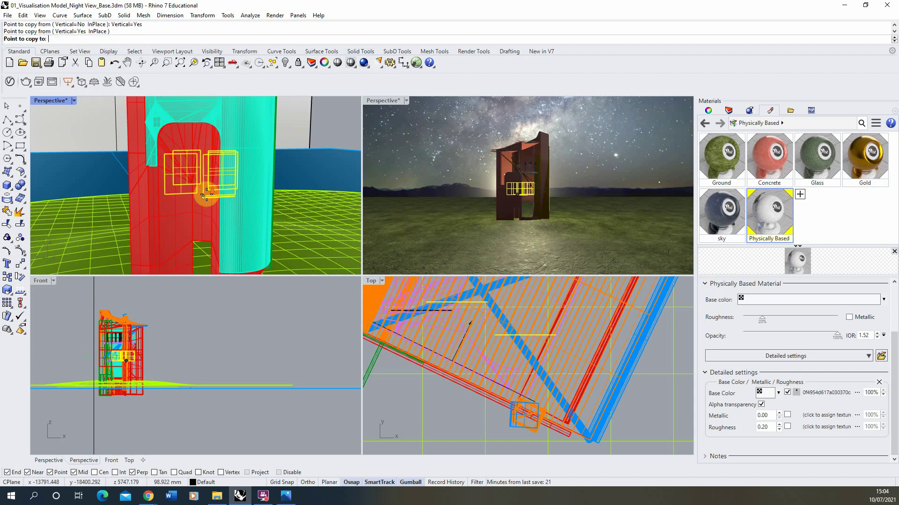
scroll(211, 225, down, 1)
scroll(234, 225, down, 2)
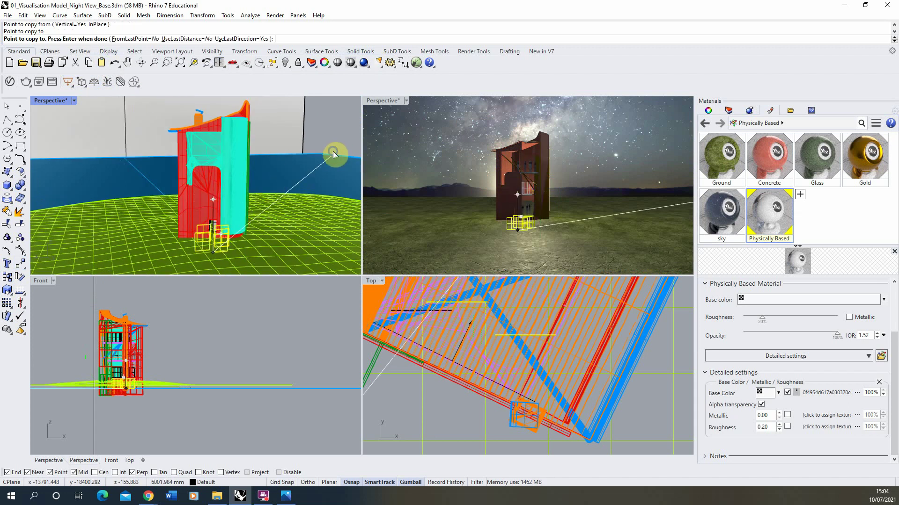
key(Return)
scroll(258, 201, up, 2)
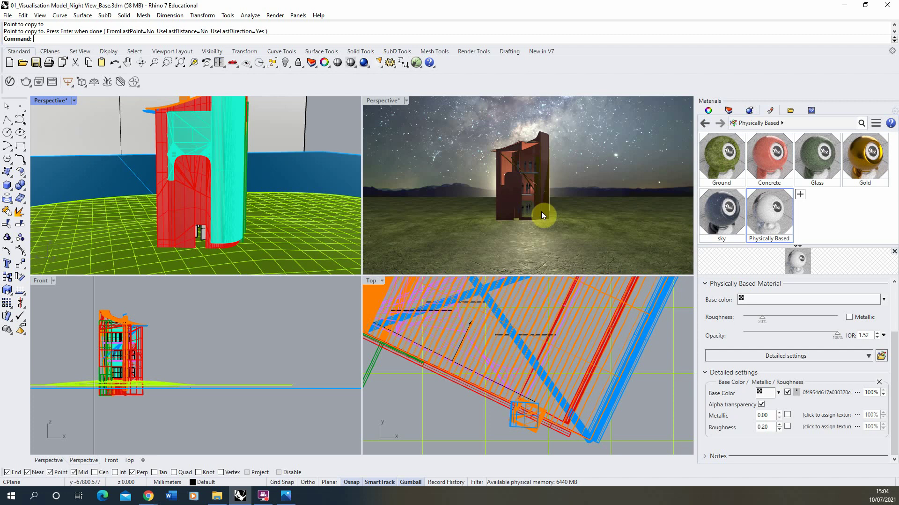
Step: Run a render preview of the starry Perspective view, examine the figures behind the glass, and close the render window
click(391, 104)
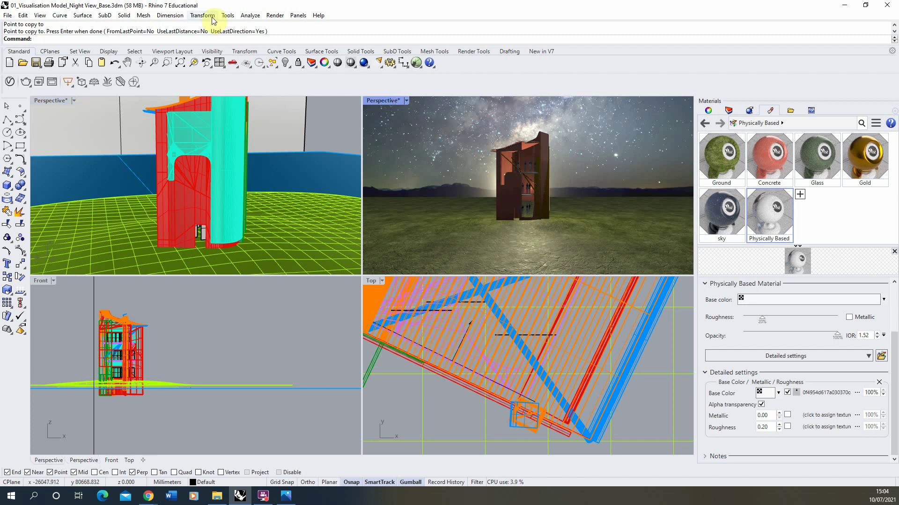
click(275, 15)
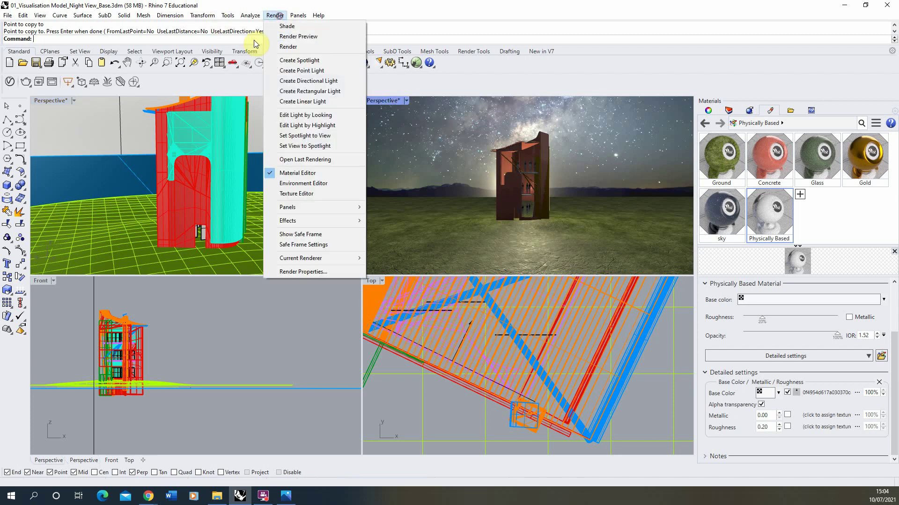
click(299, 38)
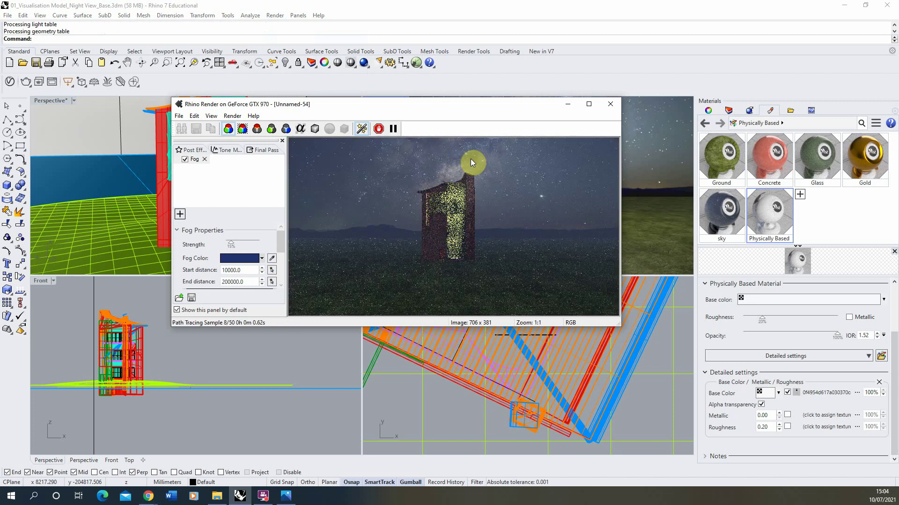
scroll(436, 228, up, 2)
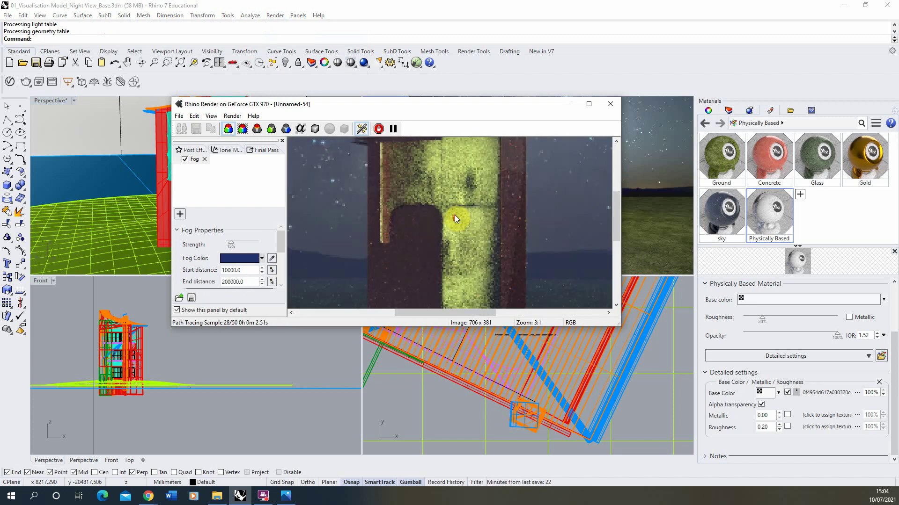
scroll(478, 165, down, 1)
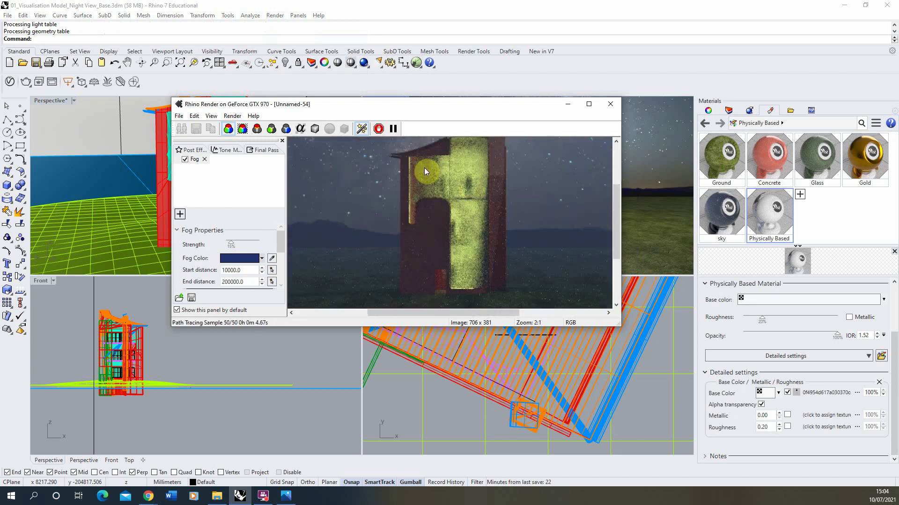
scroll(470, 233, down, 1)
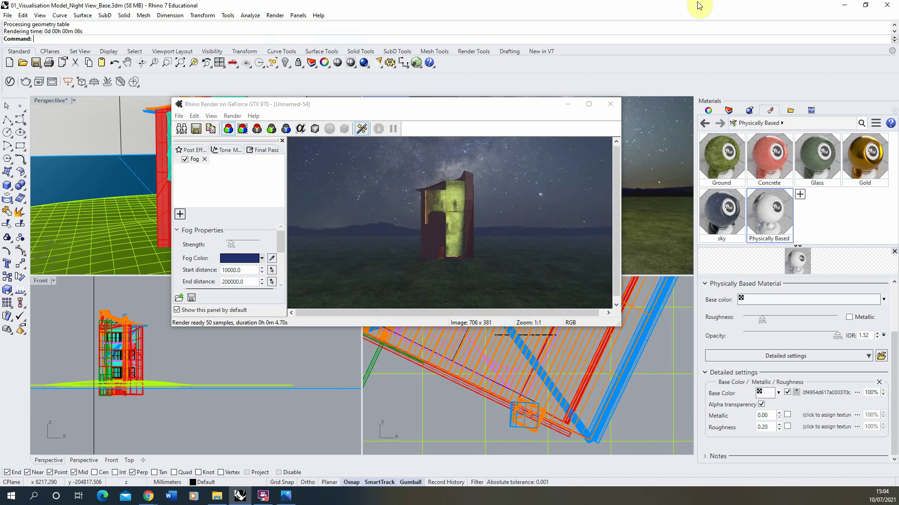
click(609, 104)
Step: Set the render dimensions to 1366 x 768 (1.77:1) and the quality to Final quality
click(275, 14)
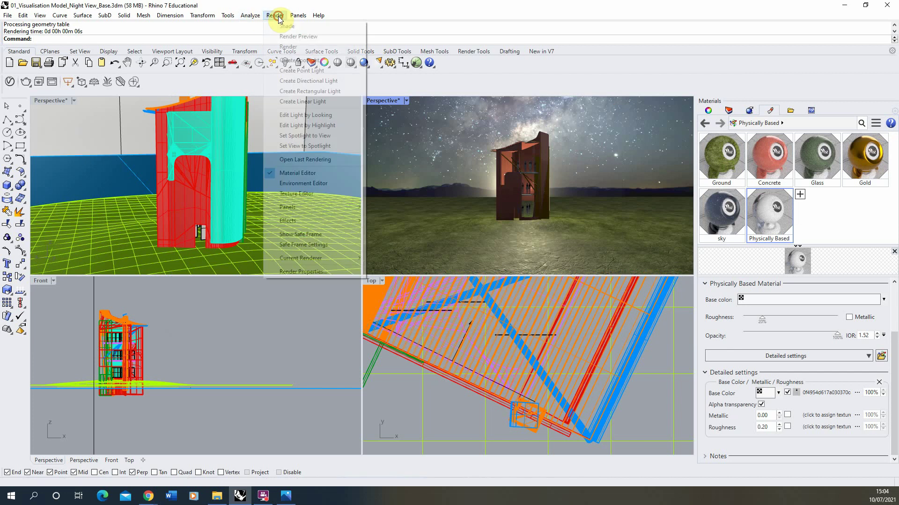
click(312, 272)
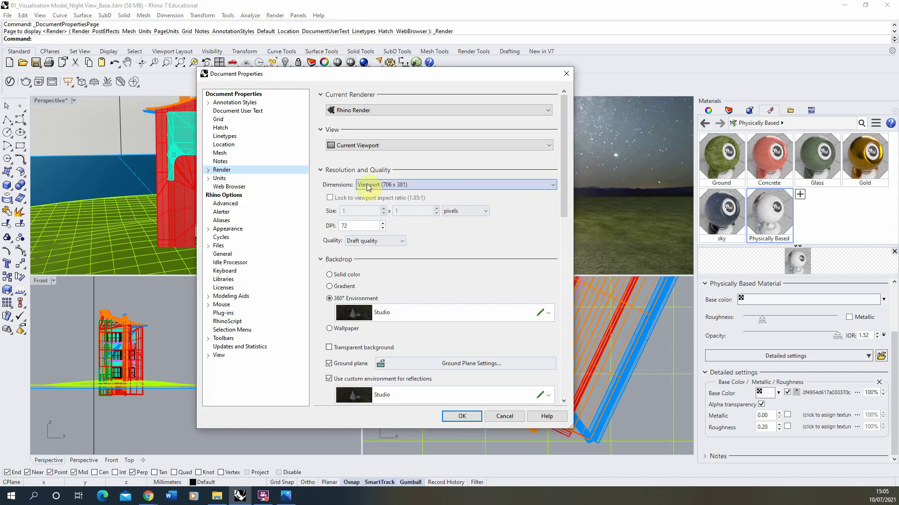
click(393, 186)
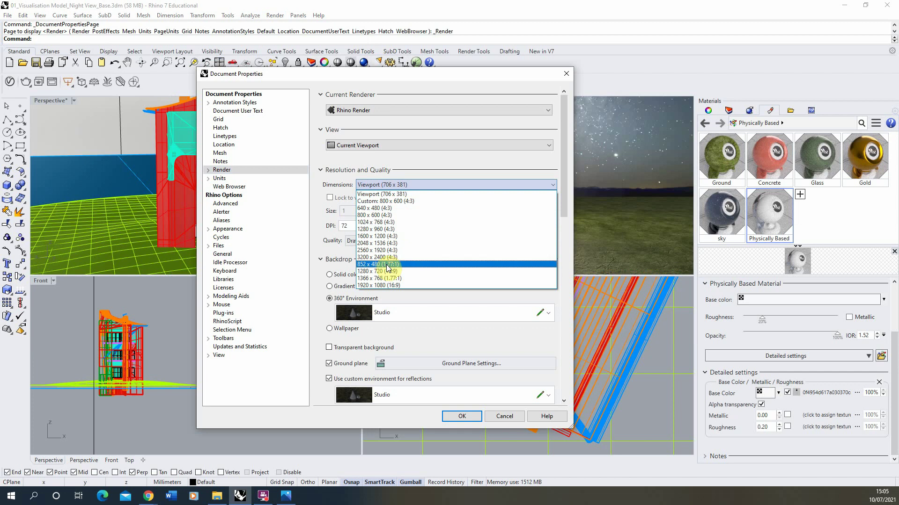
click(390, 279)
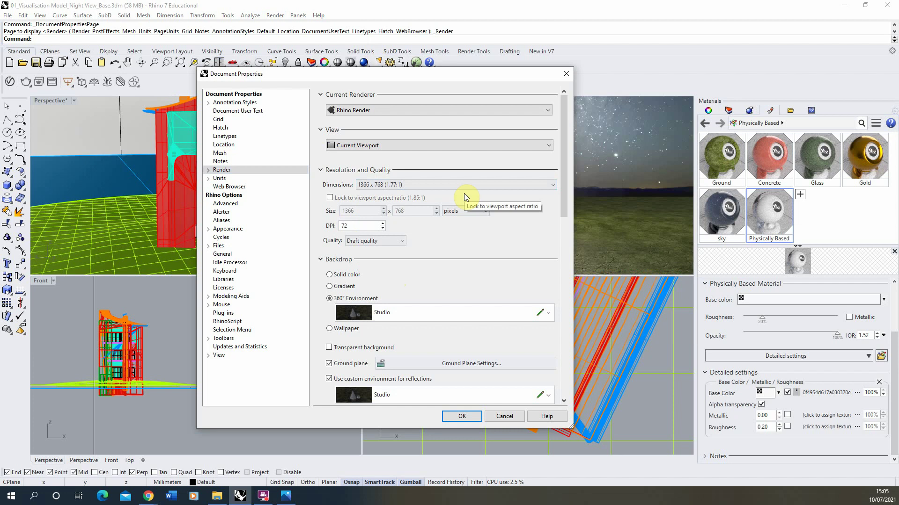
click(366, 242)
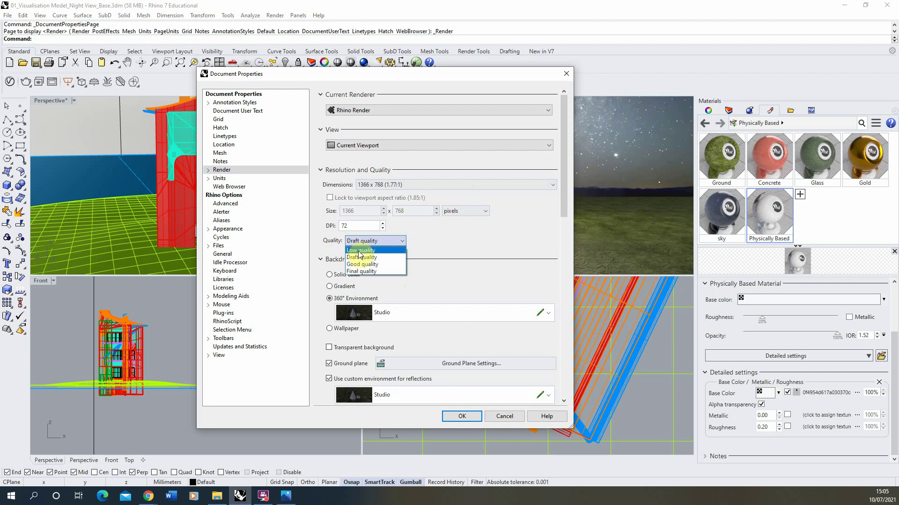
click(363, 272)
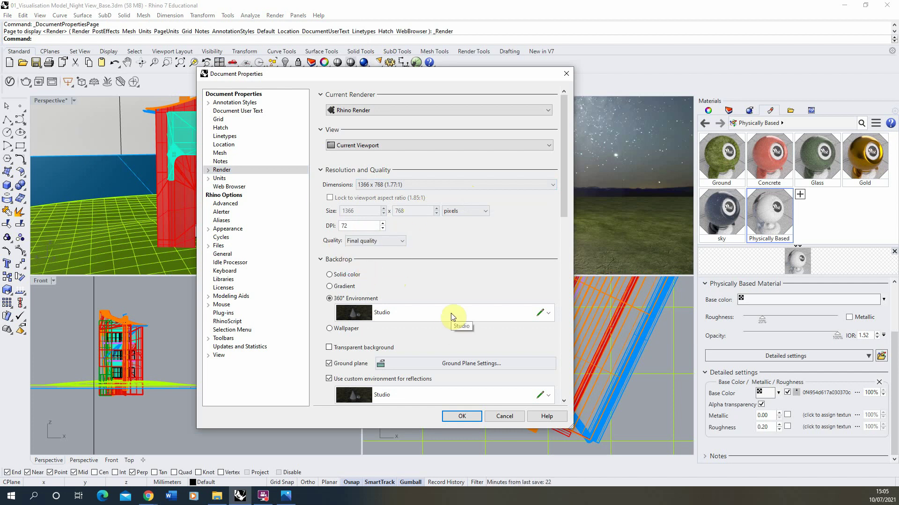
click(465, 415)
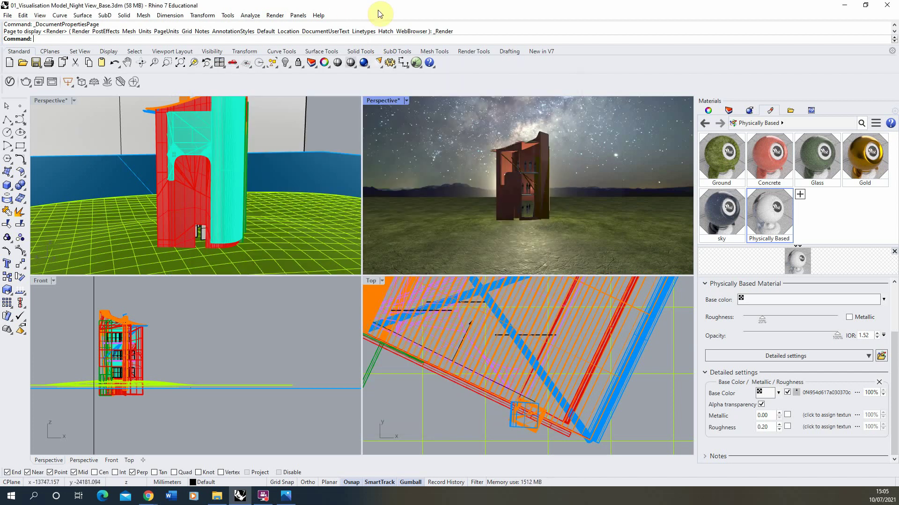
Step: Render the starry Perspective view in full and examine the glass and the figures' silhouettes up close
click(268, 16)
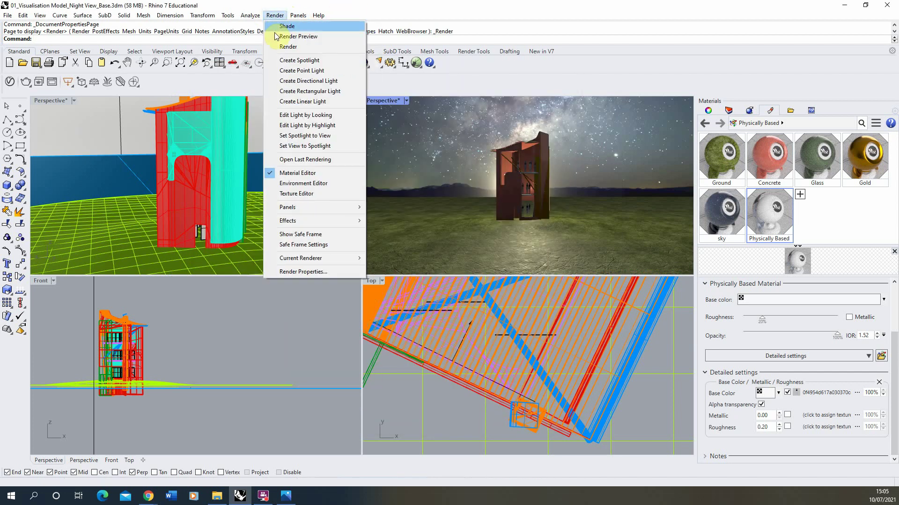
click(312, 48)
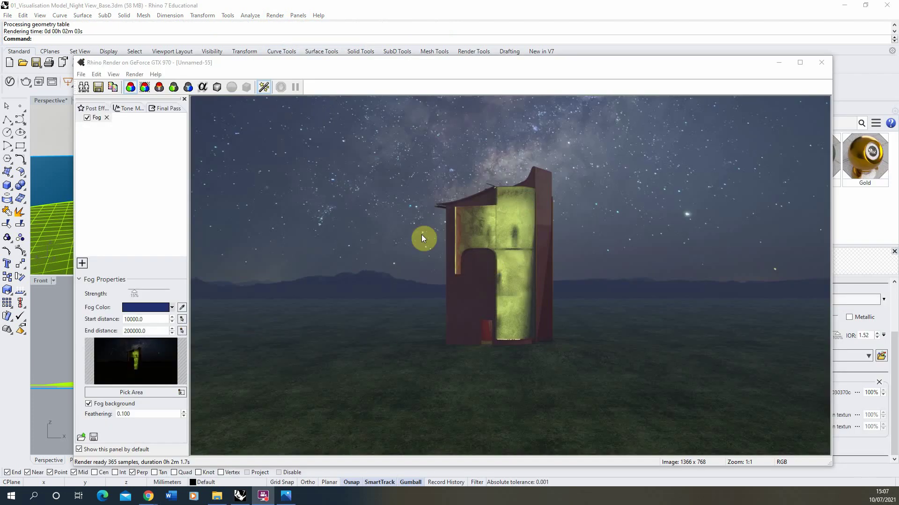
scroll(517, 228, up, 1)
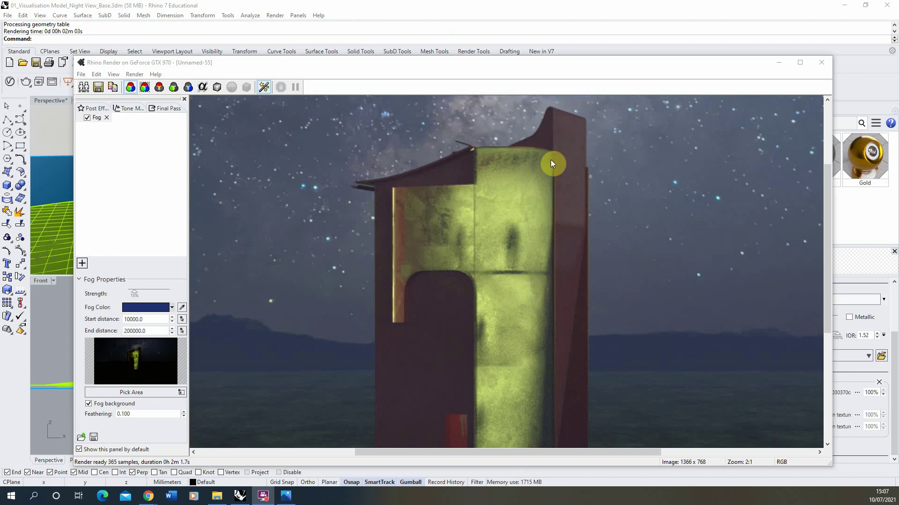
scroll(459, 183, down, 1)
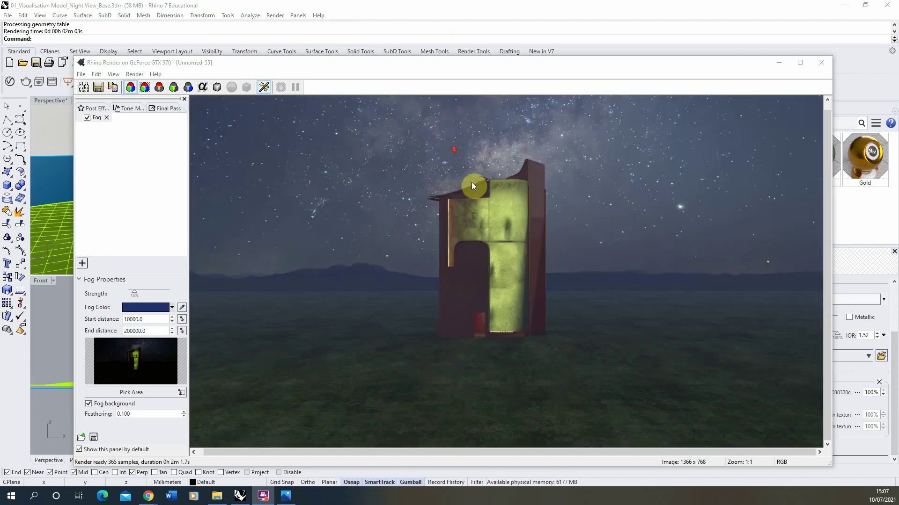
scroll(503, 293, up, 1)
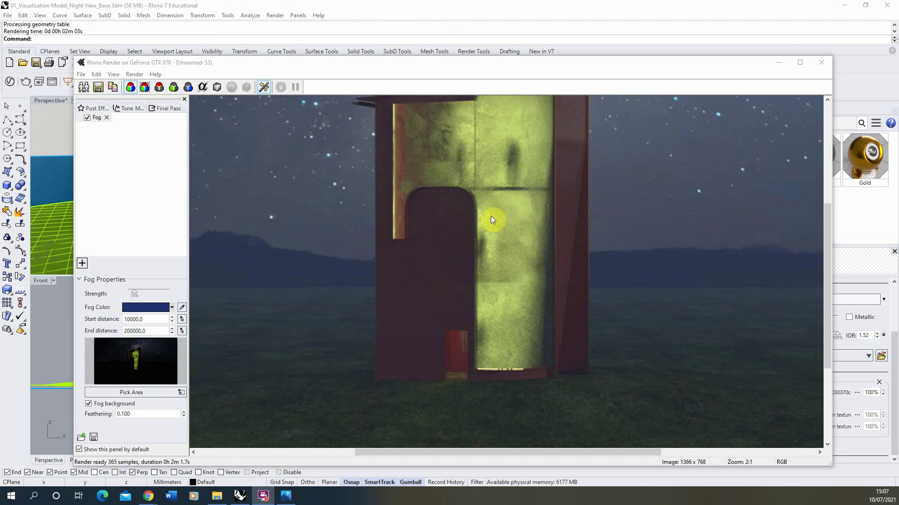
scroll(445, 357, down, 1)
scroll(498, 279, down, 1)
scroll(498, 279, up, 1)
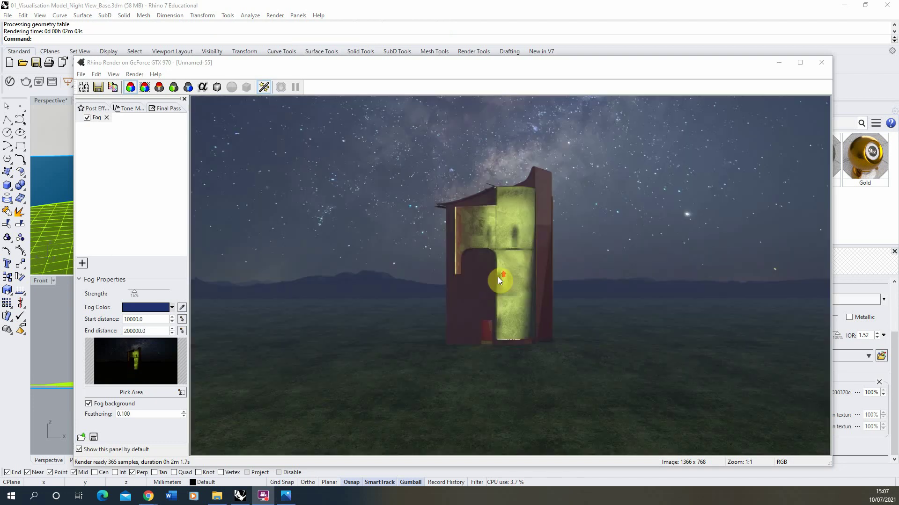